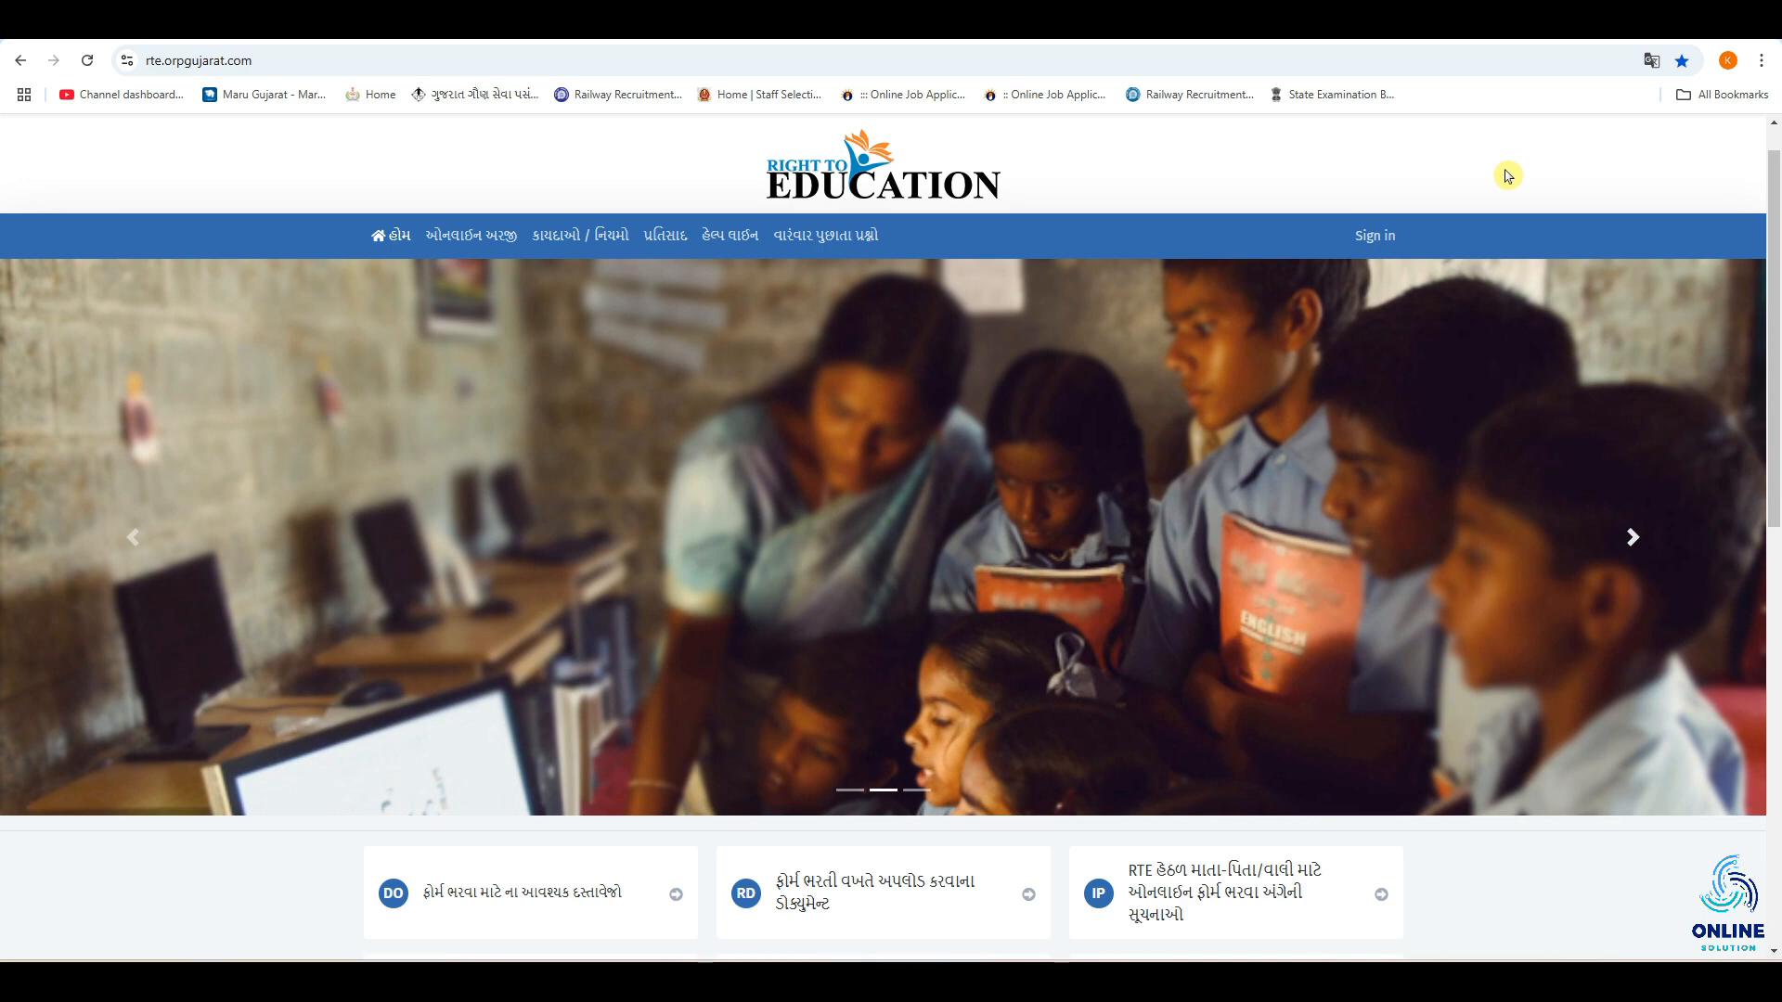
Search Google for "rte admission gujarat" in a new browser tab and open the r.t.e. gujarat website.
key("ctrl+t")
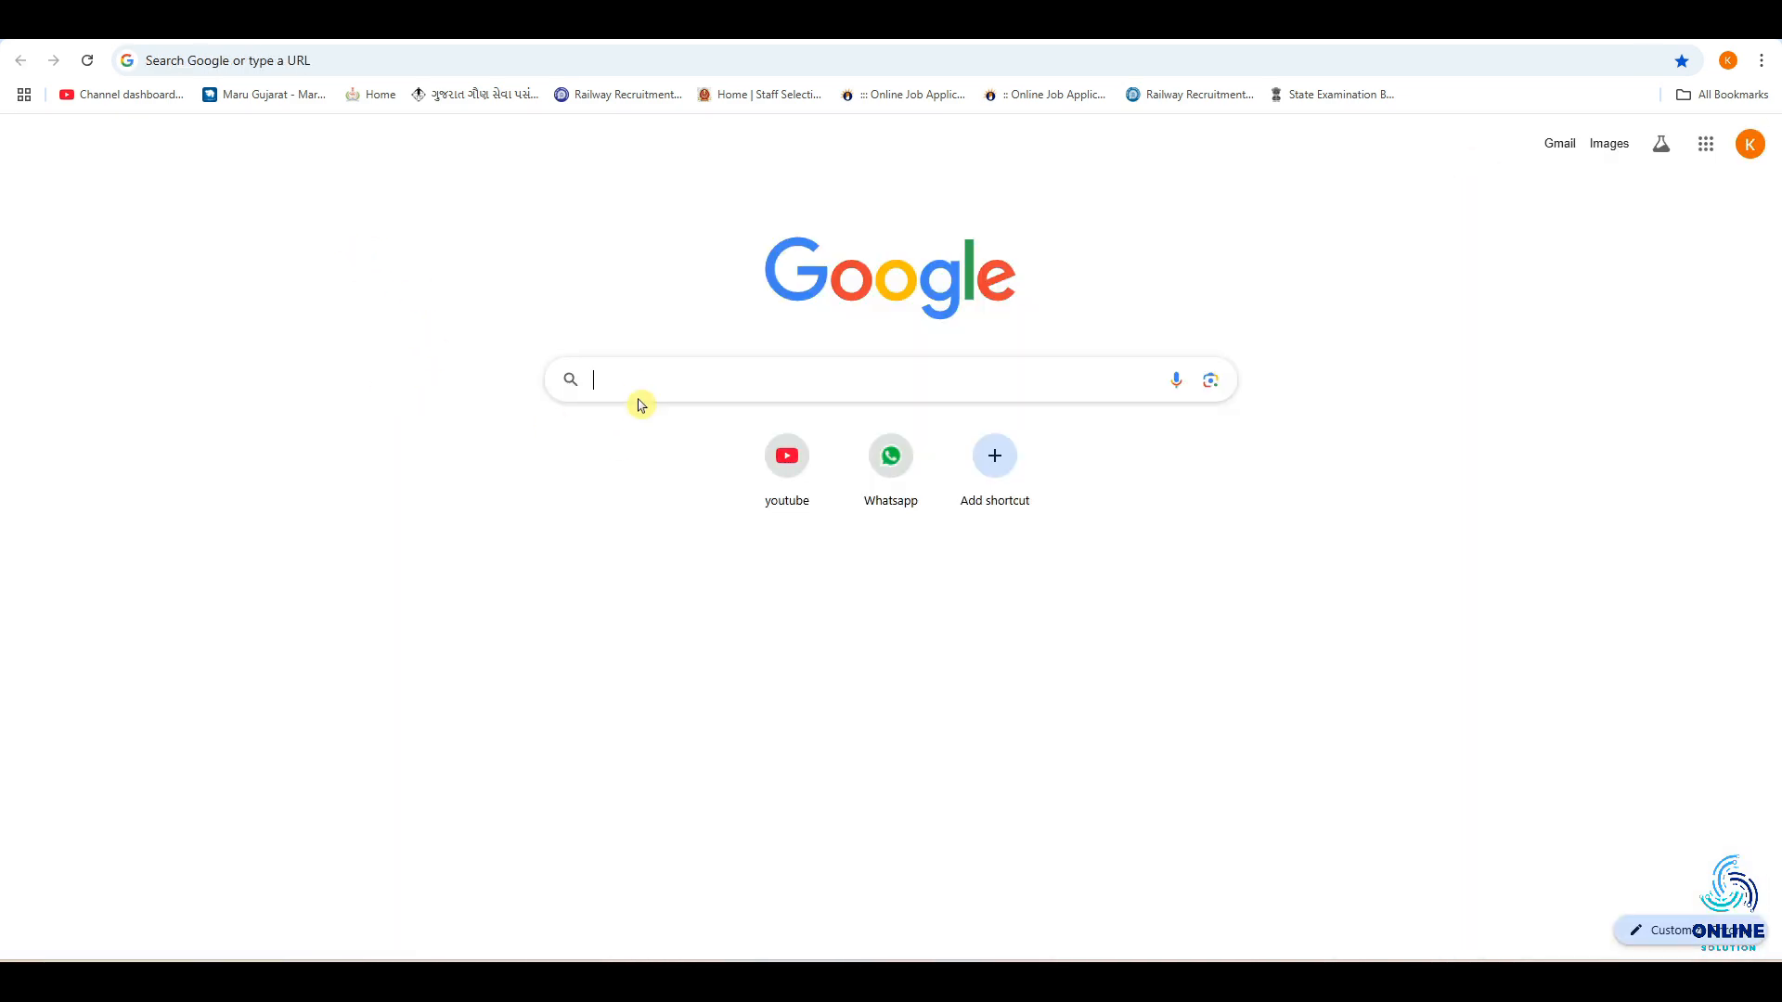
type("rte")
key("Right")
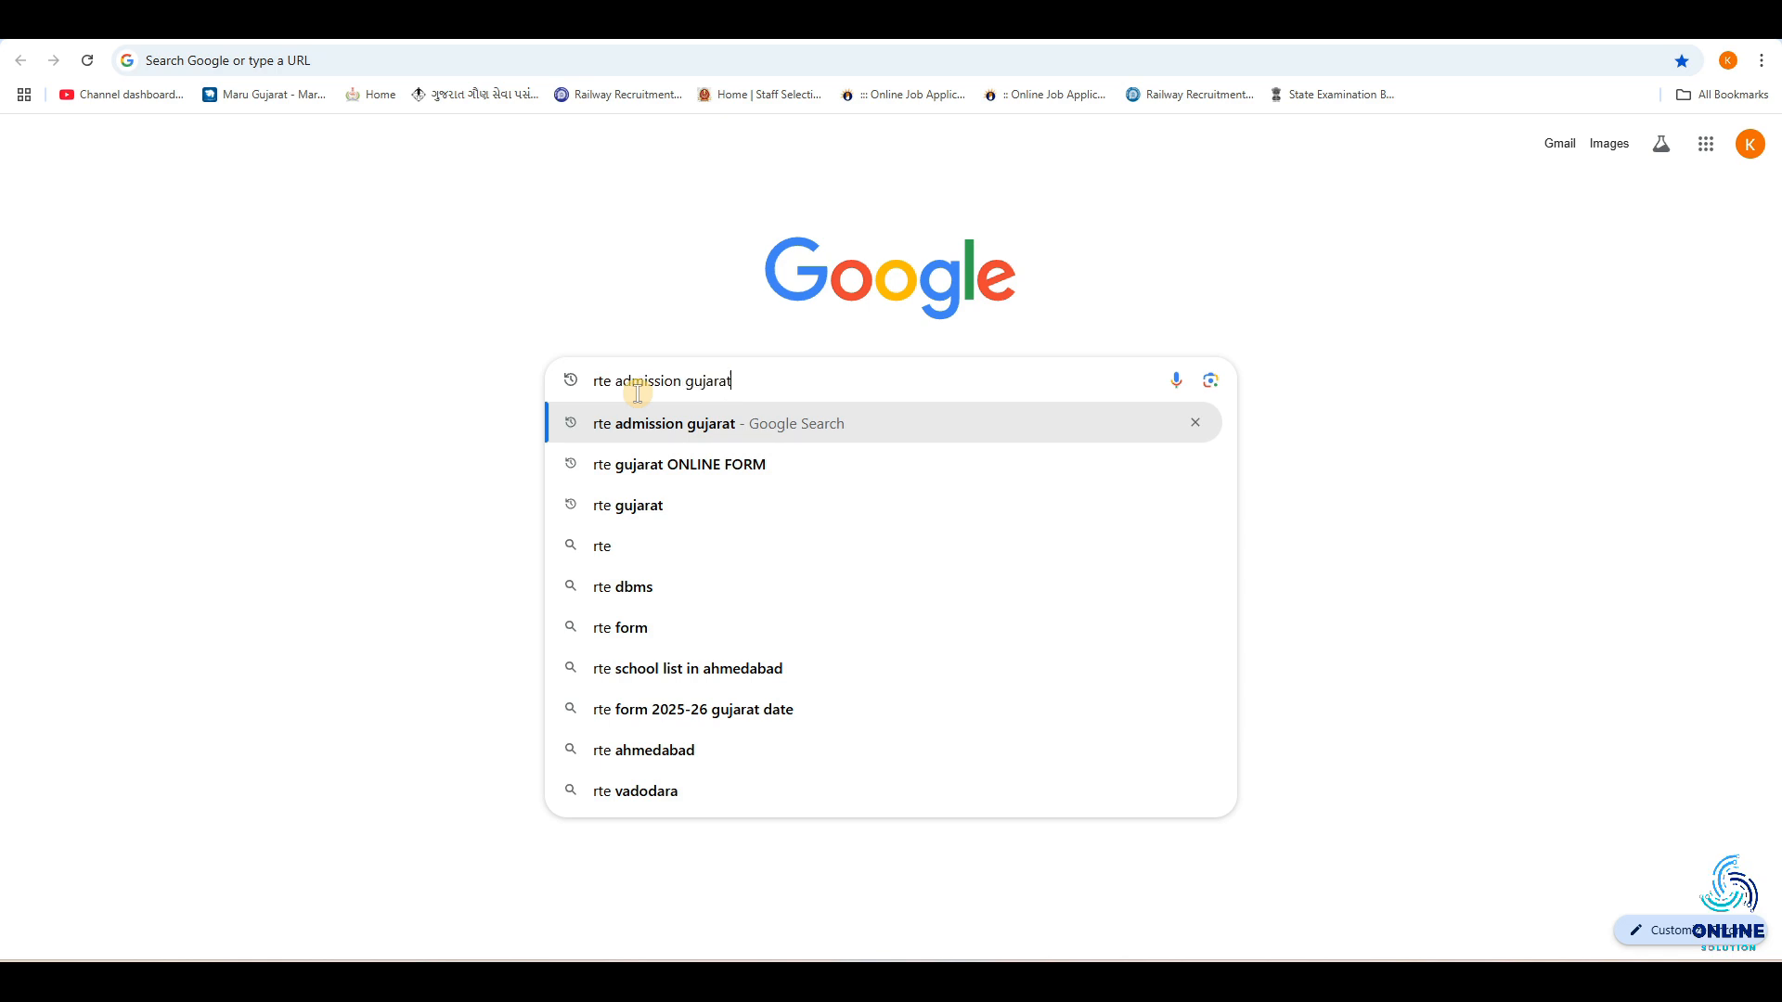
key("Return")
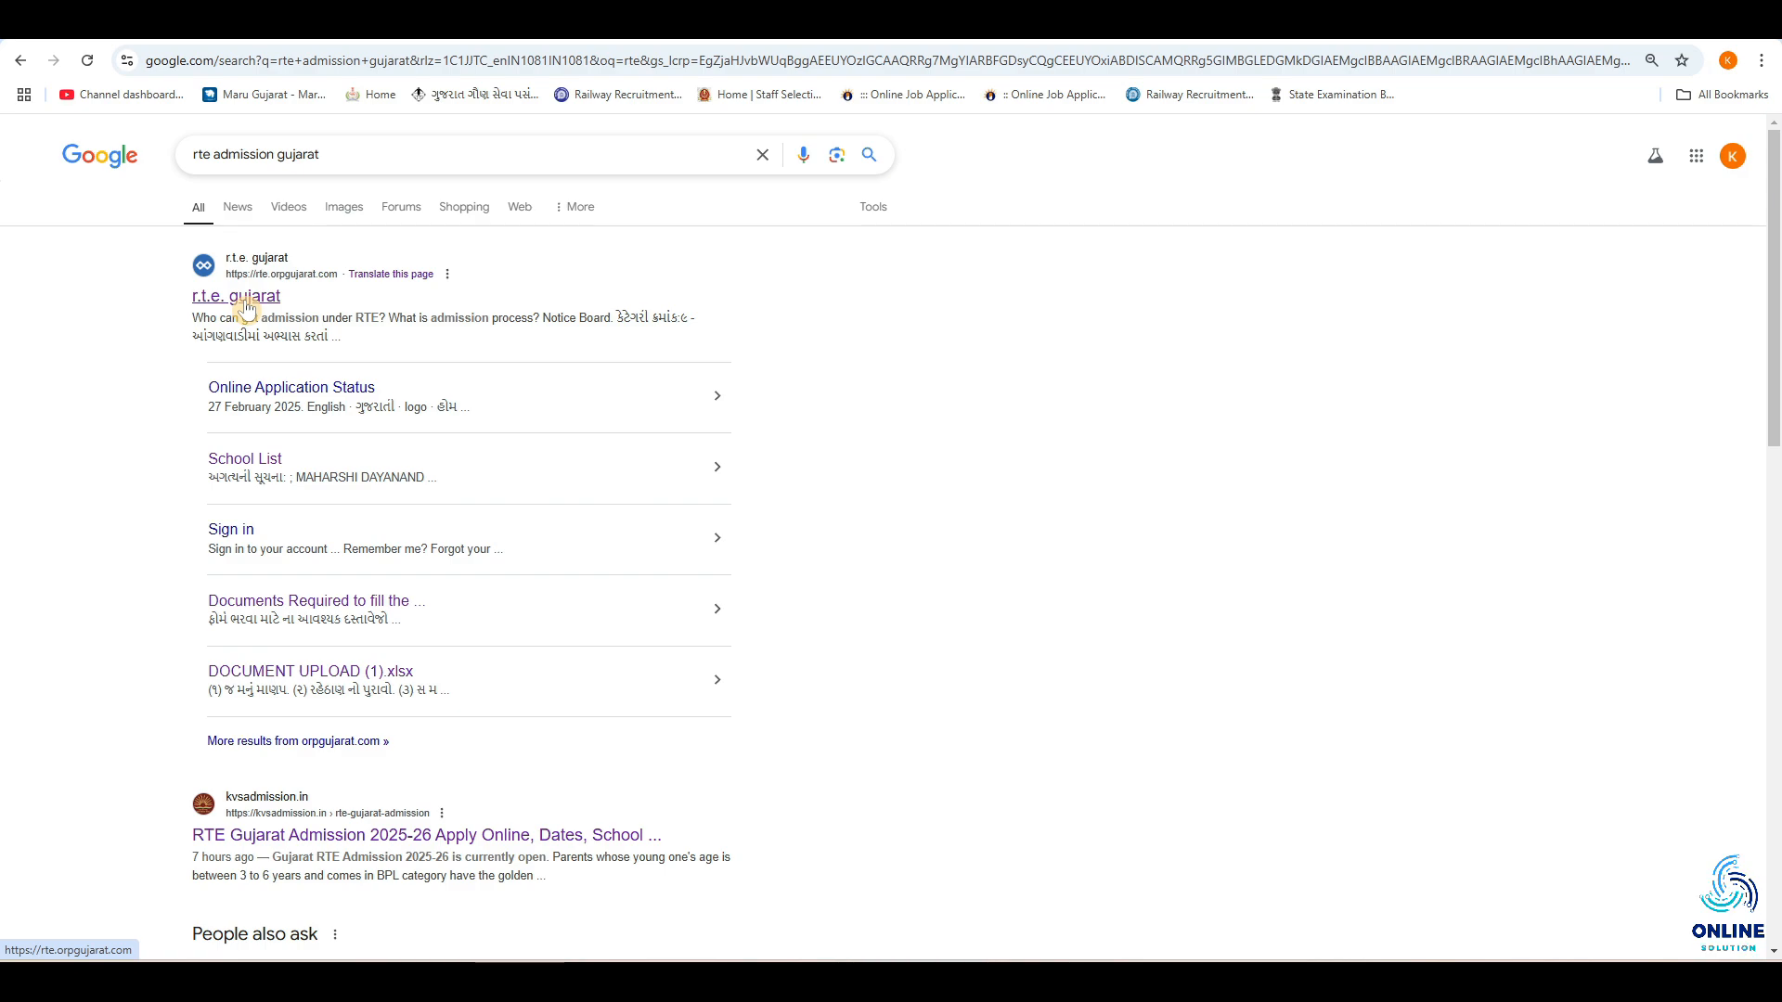
left_click(246, 299)
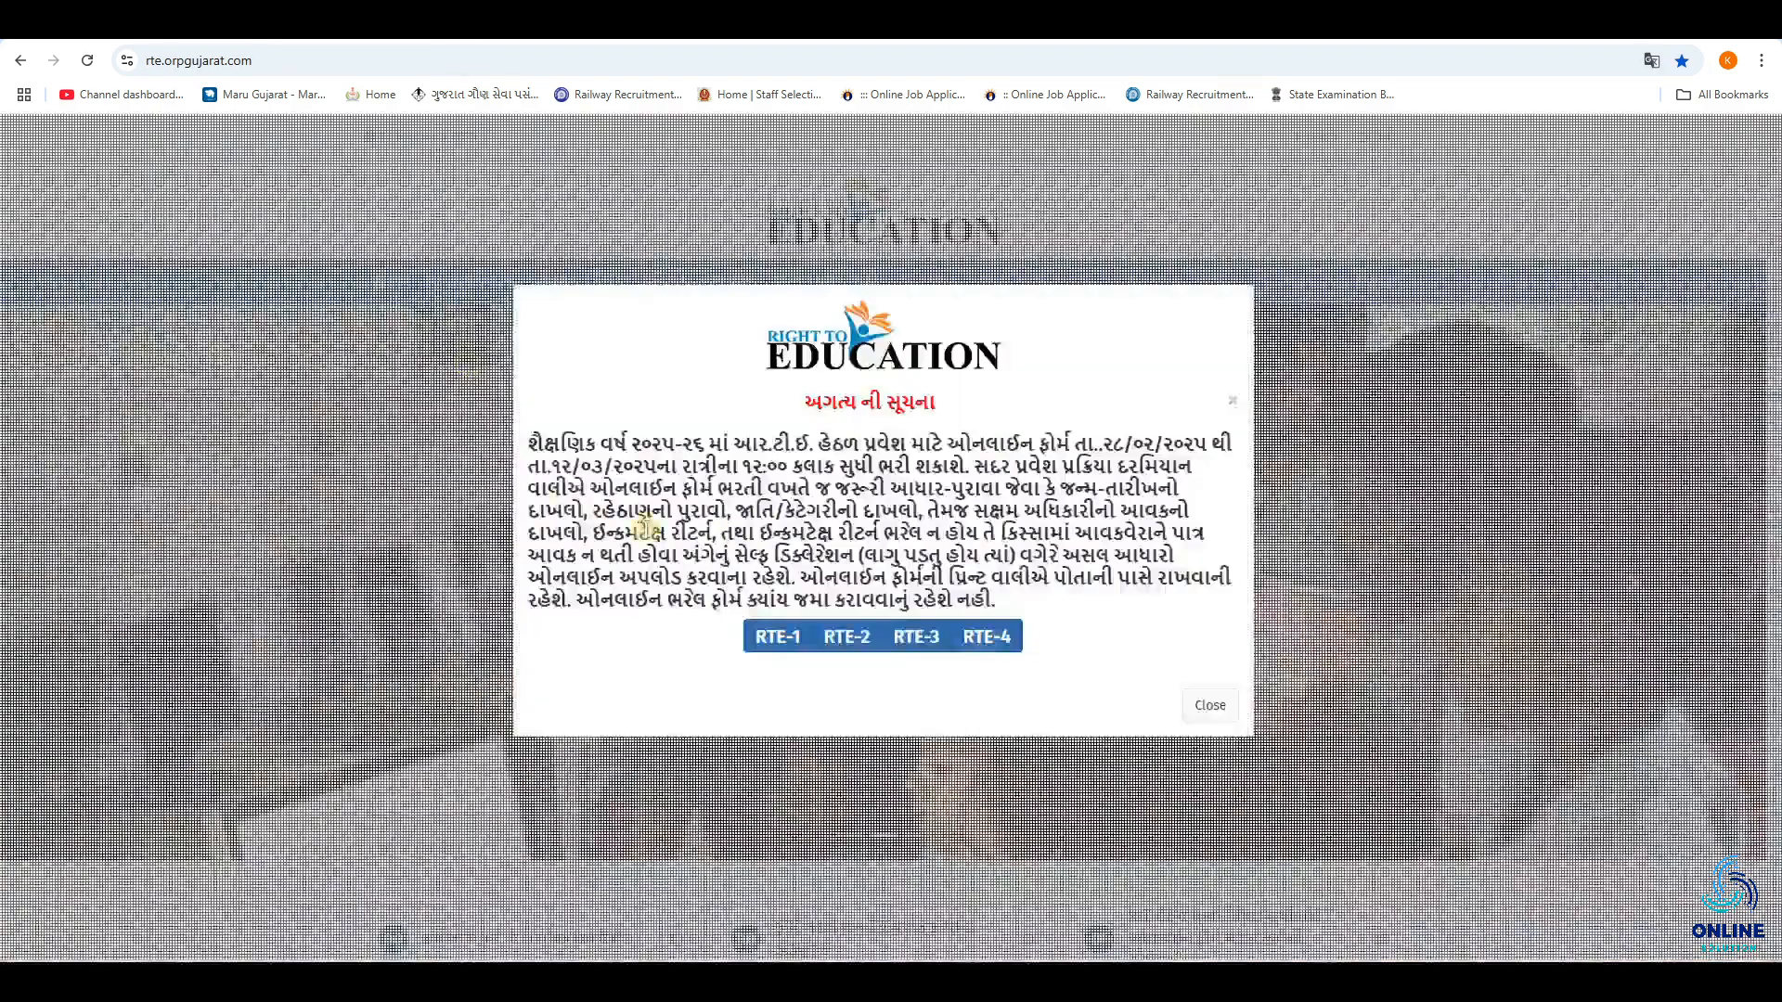
Review the online form's start and end dates in the admission notice and dismiss the notice.
left_click_drag(1101, 436, 1194, 446)
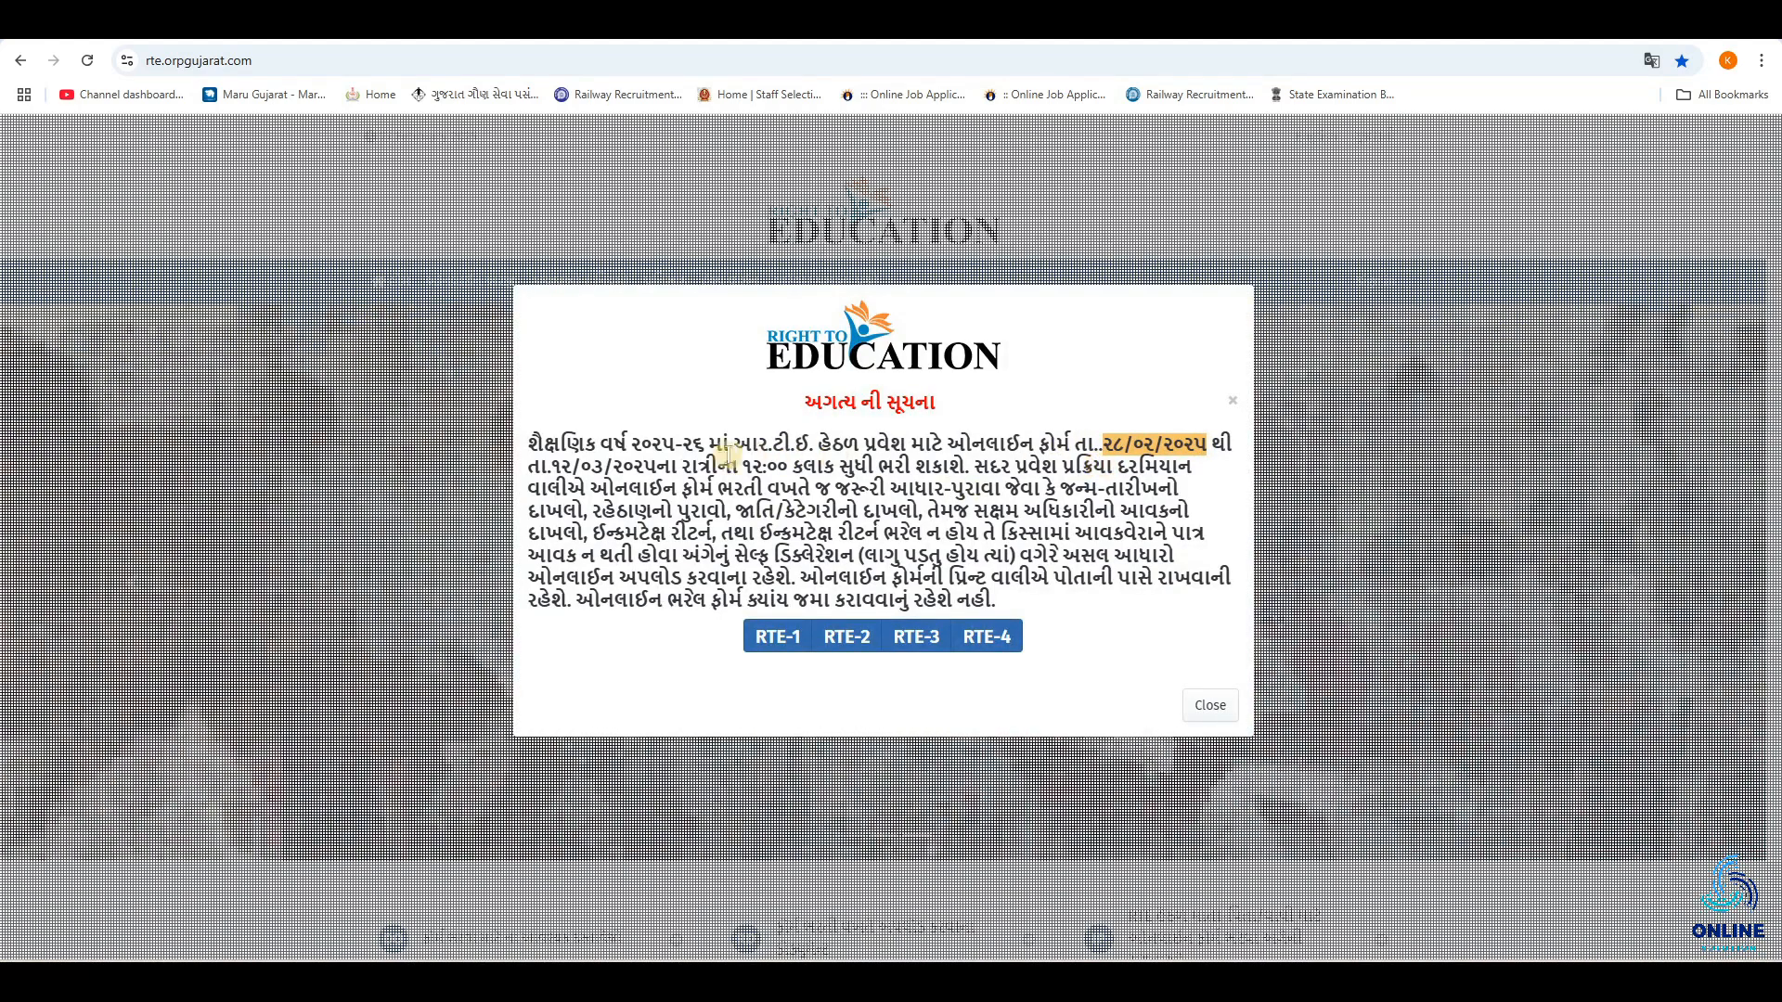
left_click_drag(528, 466, 674, 467)
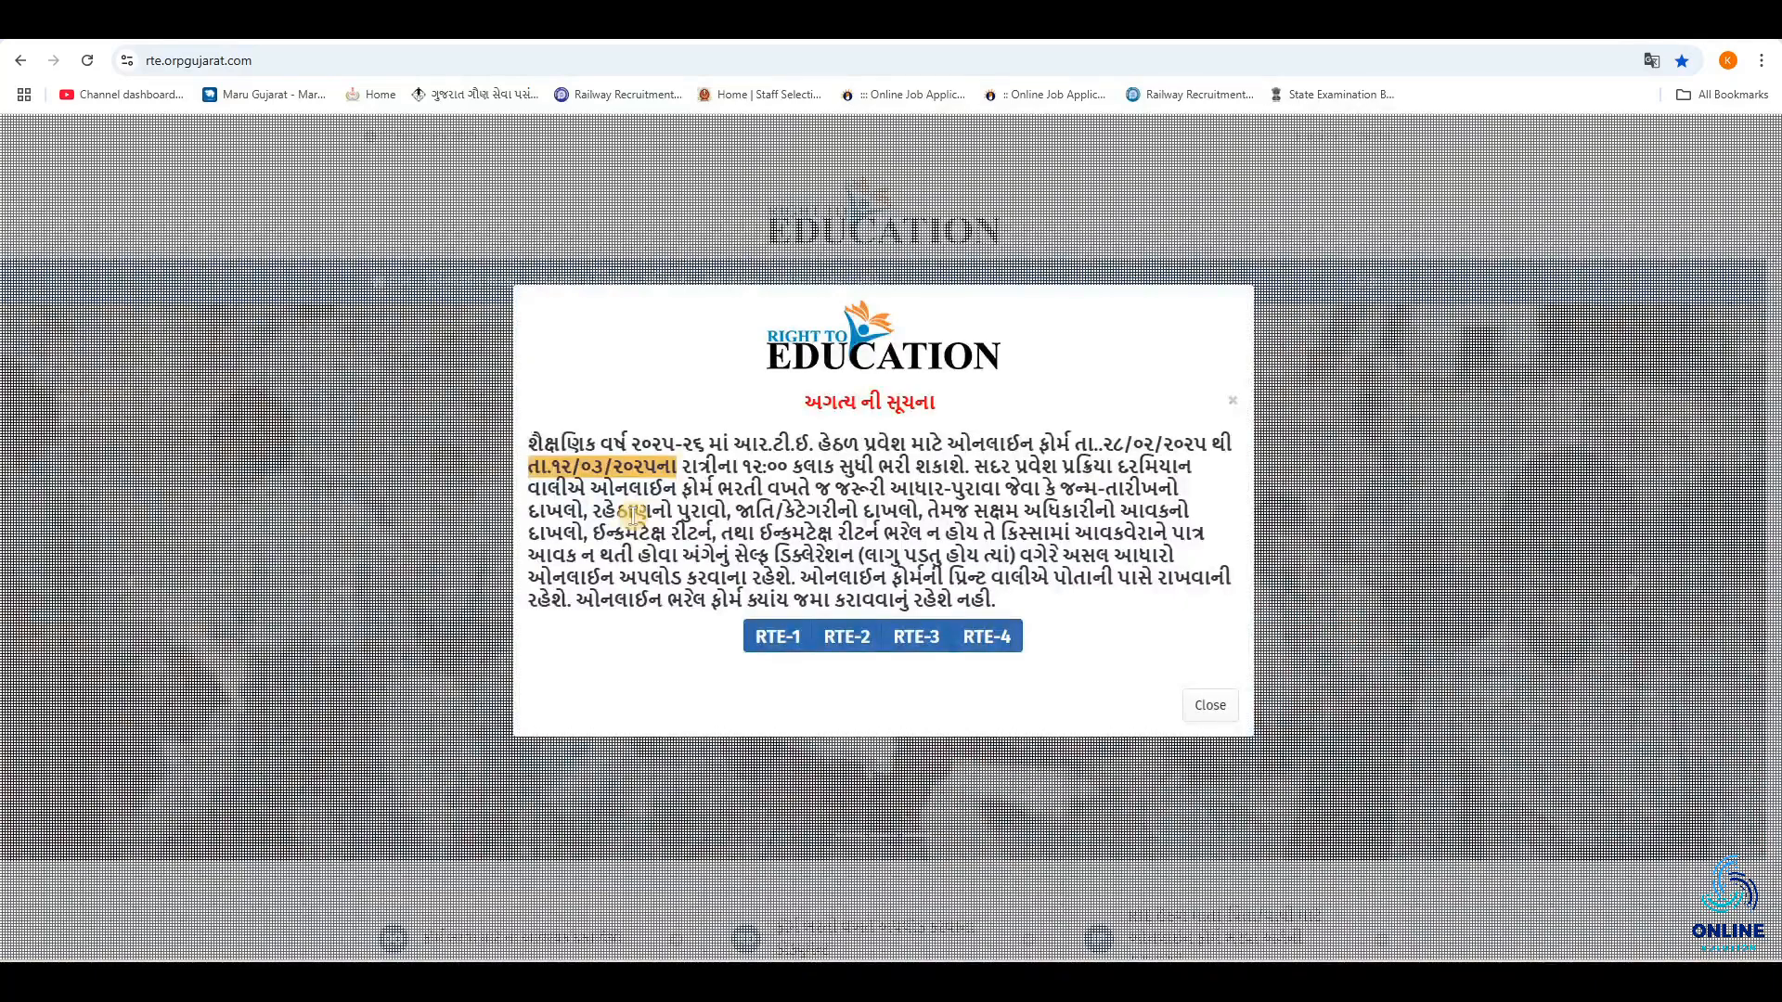
left_click(941, 455)
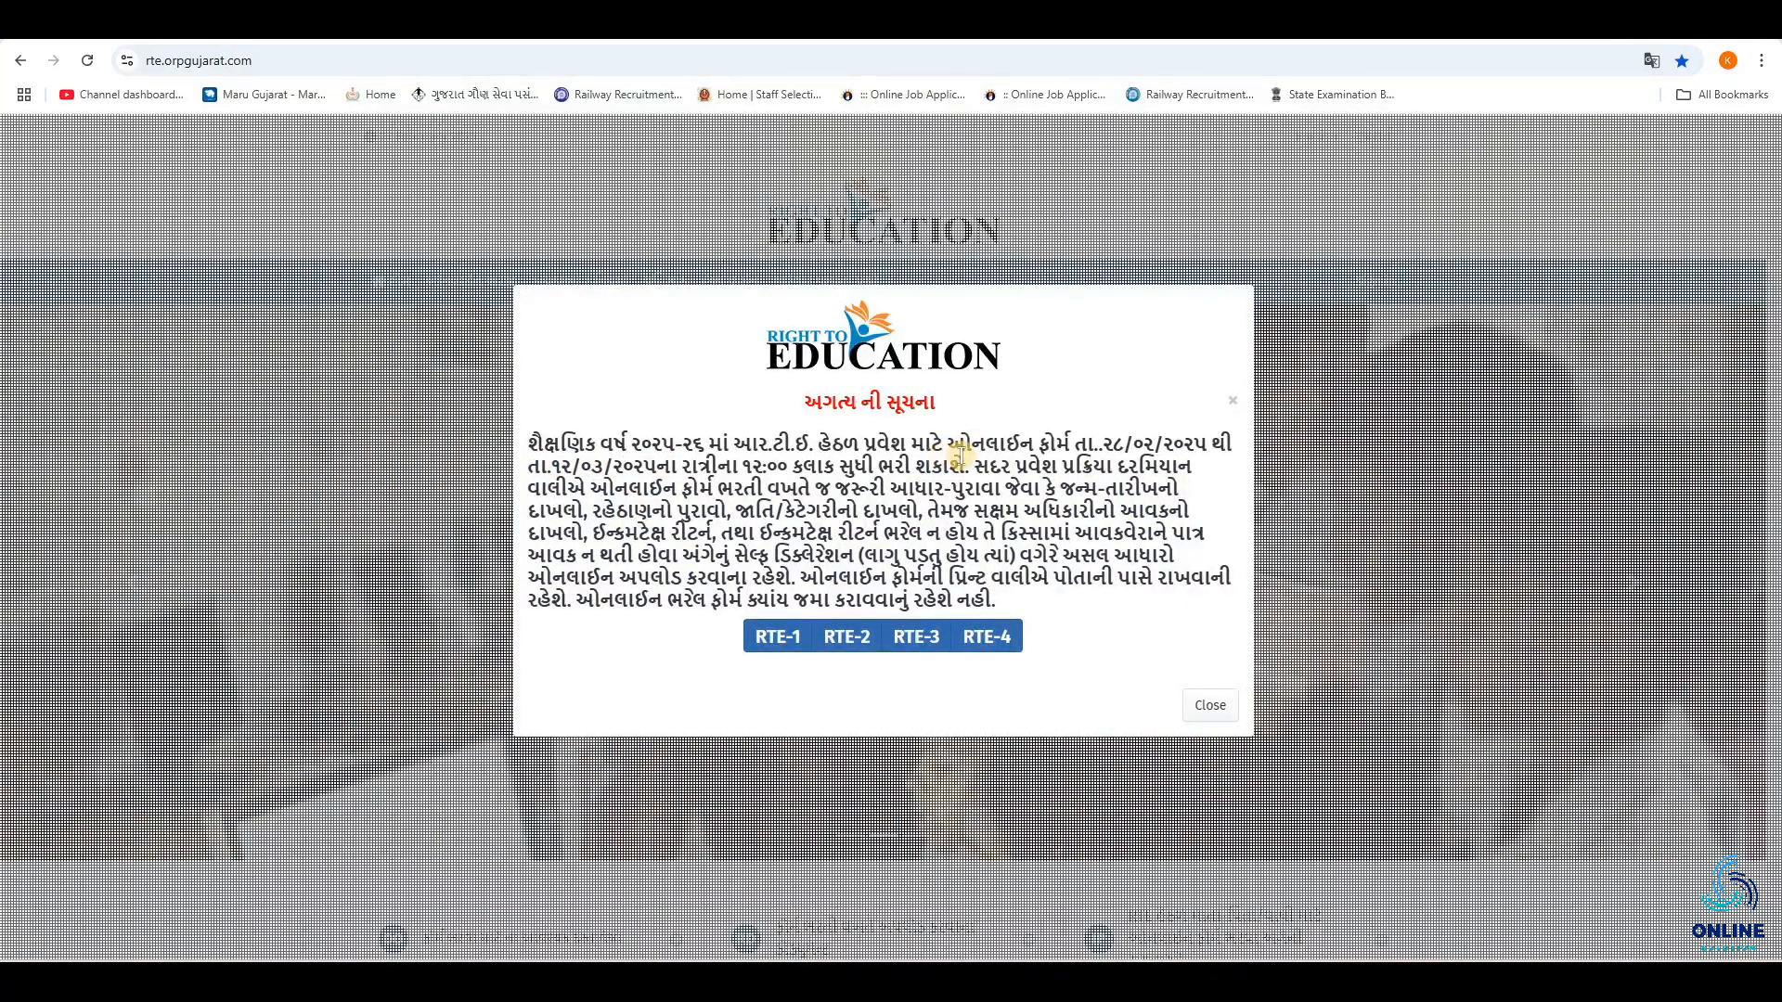
left_click_drag(972, 462, 995, 579)
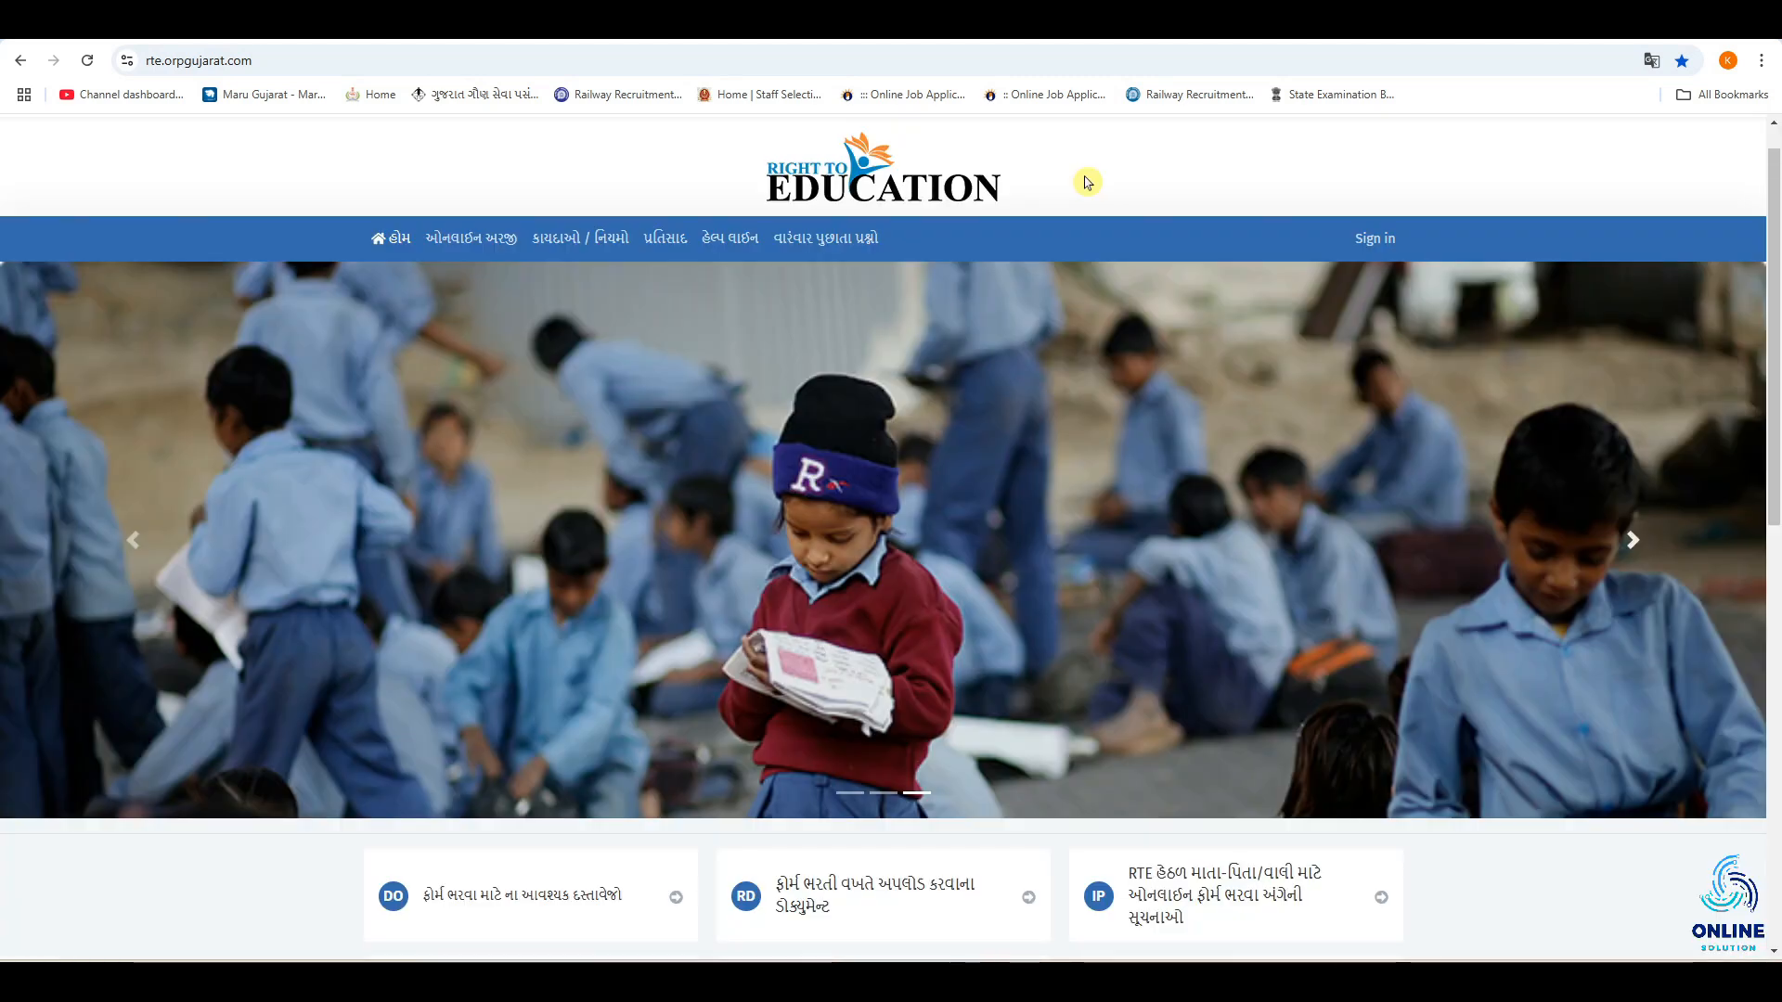
Open the online application page from the RTE home page and start a new application.
scroll(958, 795, "down", 3)
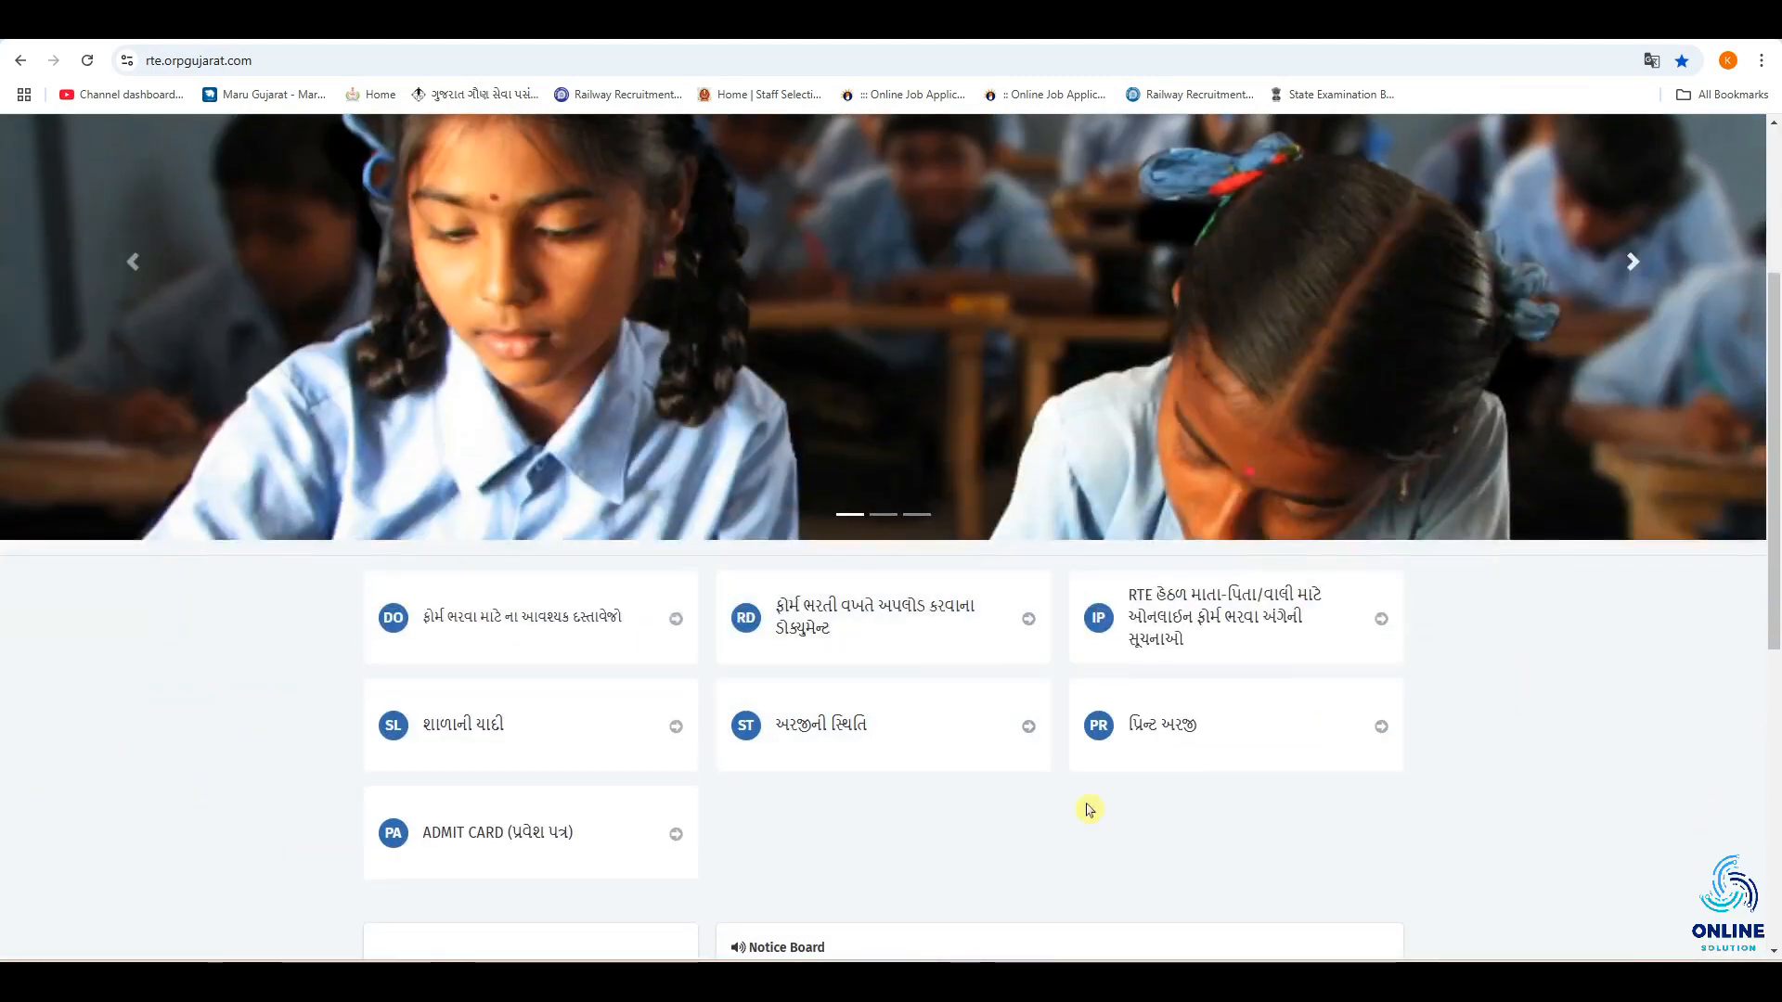
scroll(1095, 798, "down", 3)
scroll(1110, 753, "down", 3)
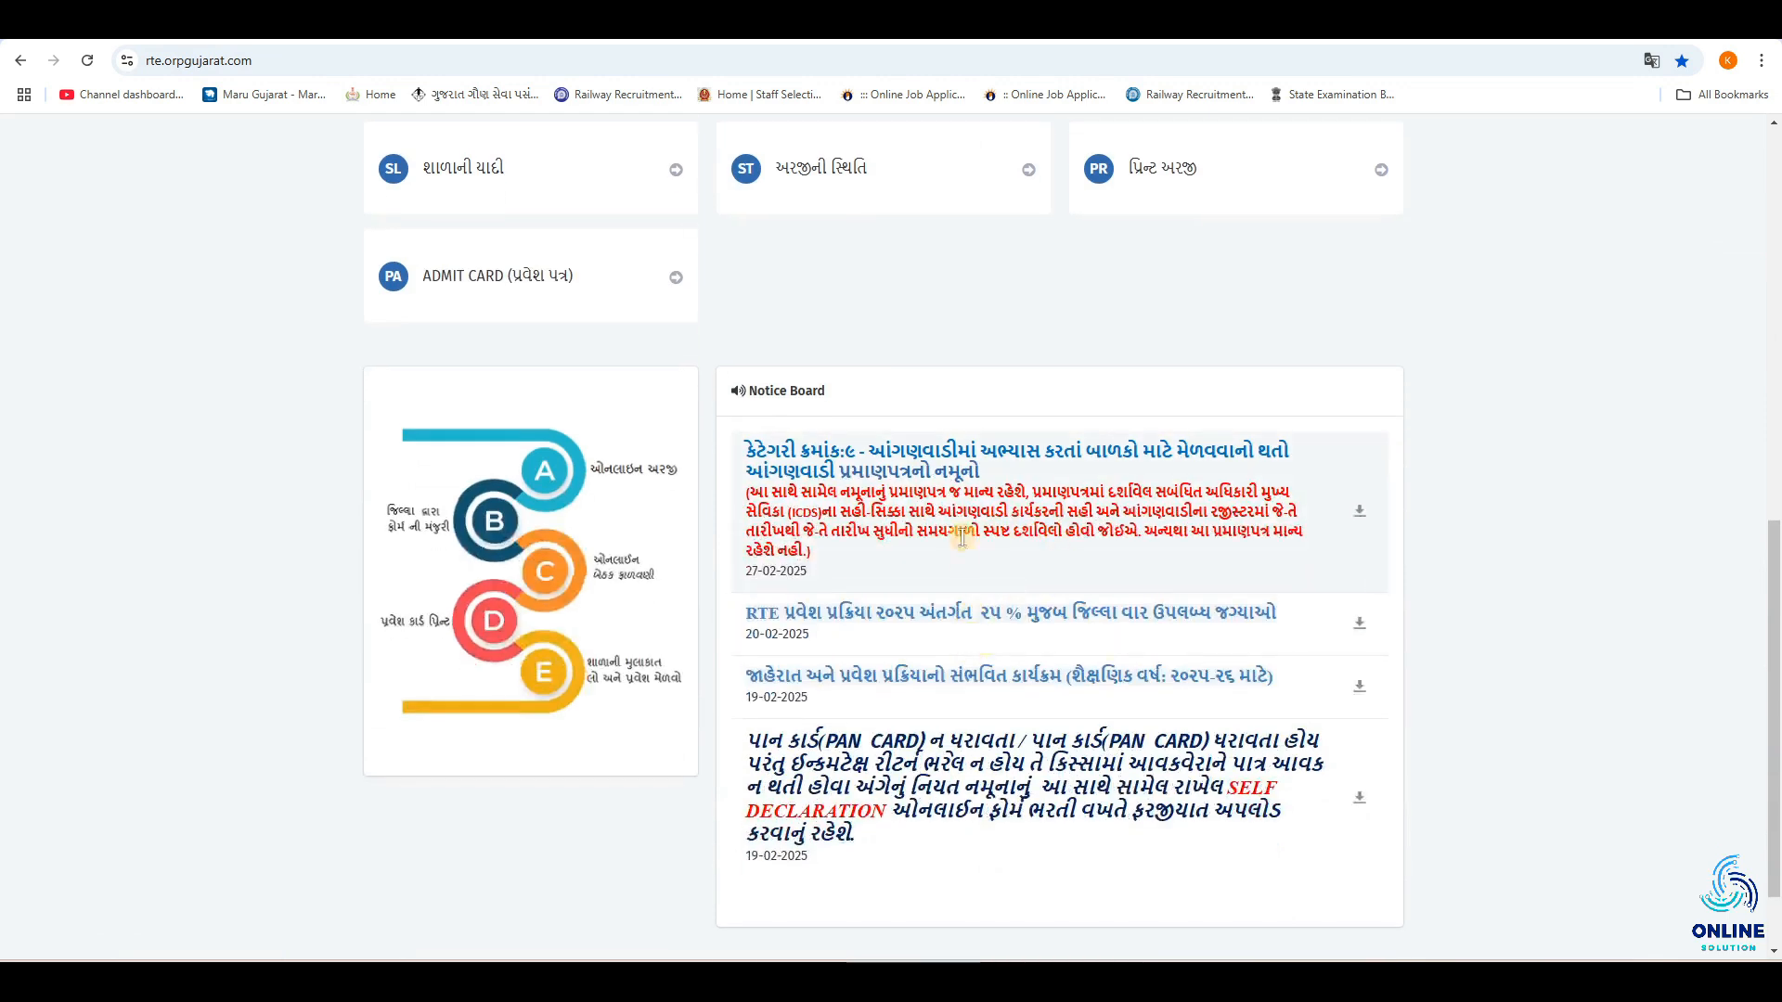
scroll(970, 557, "up", 1)
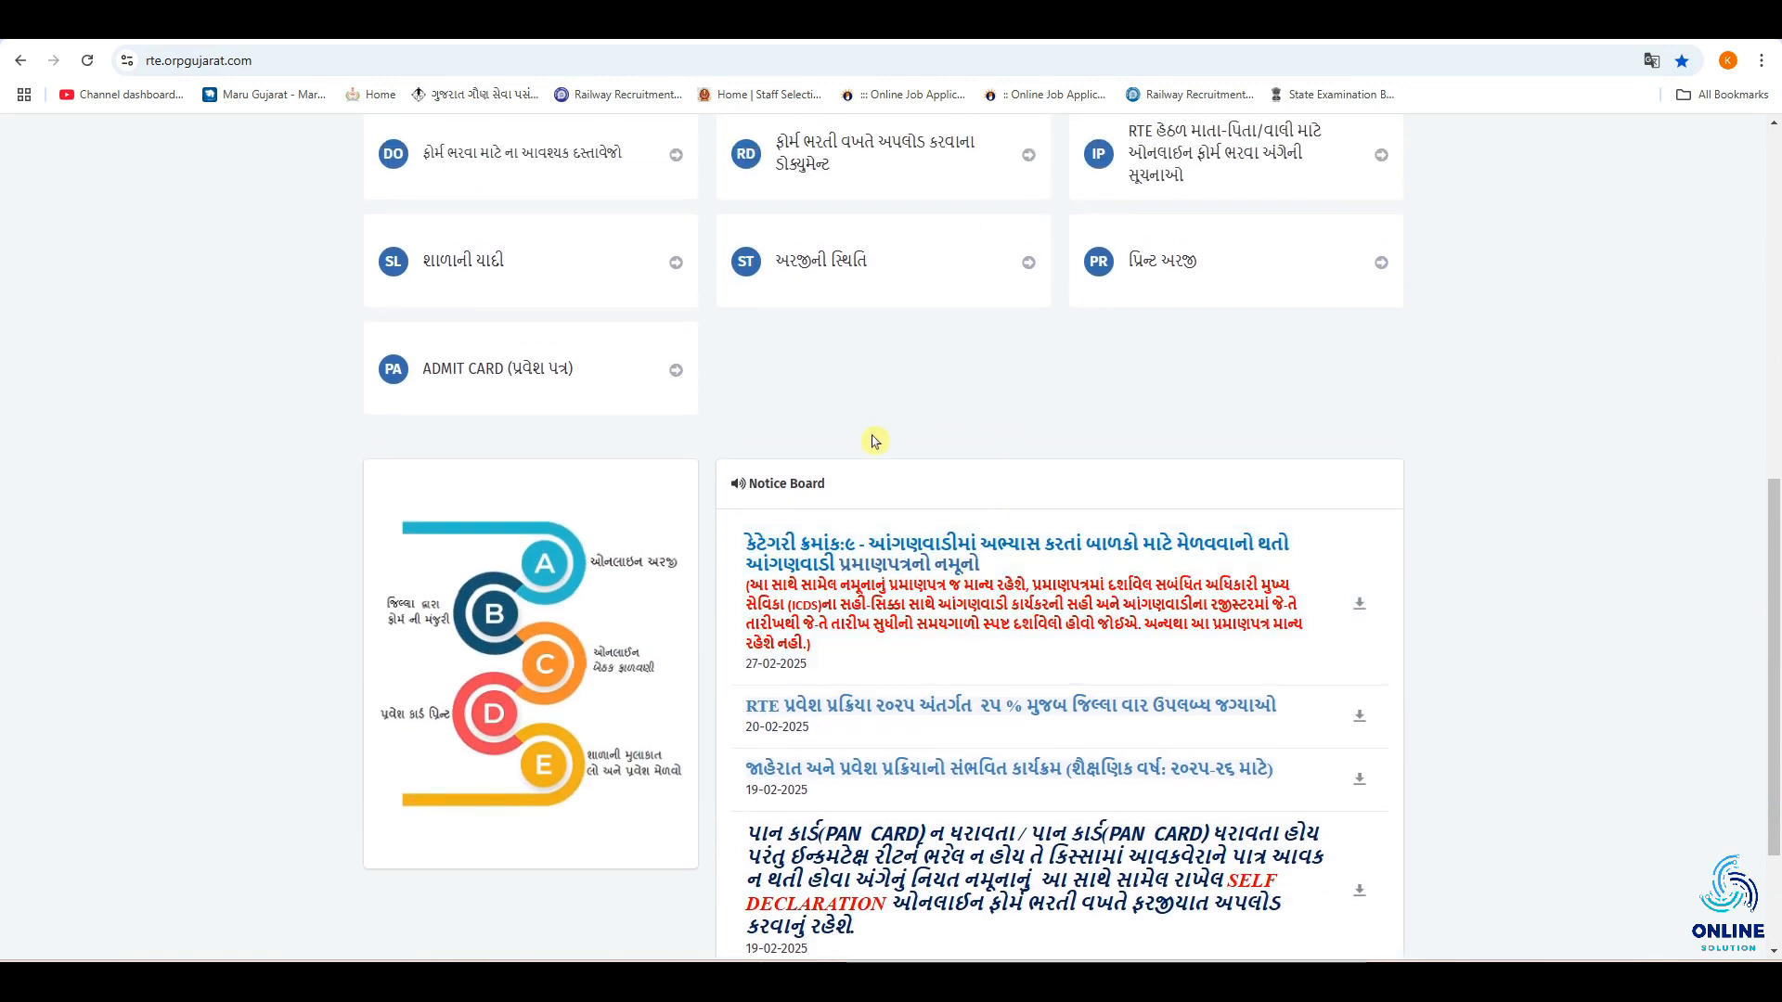
scroll(909, 461, "up", 8)
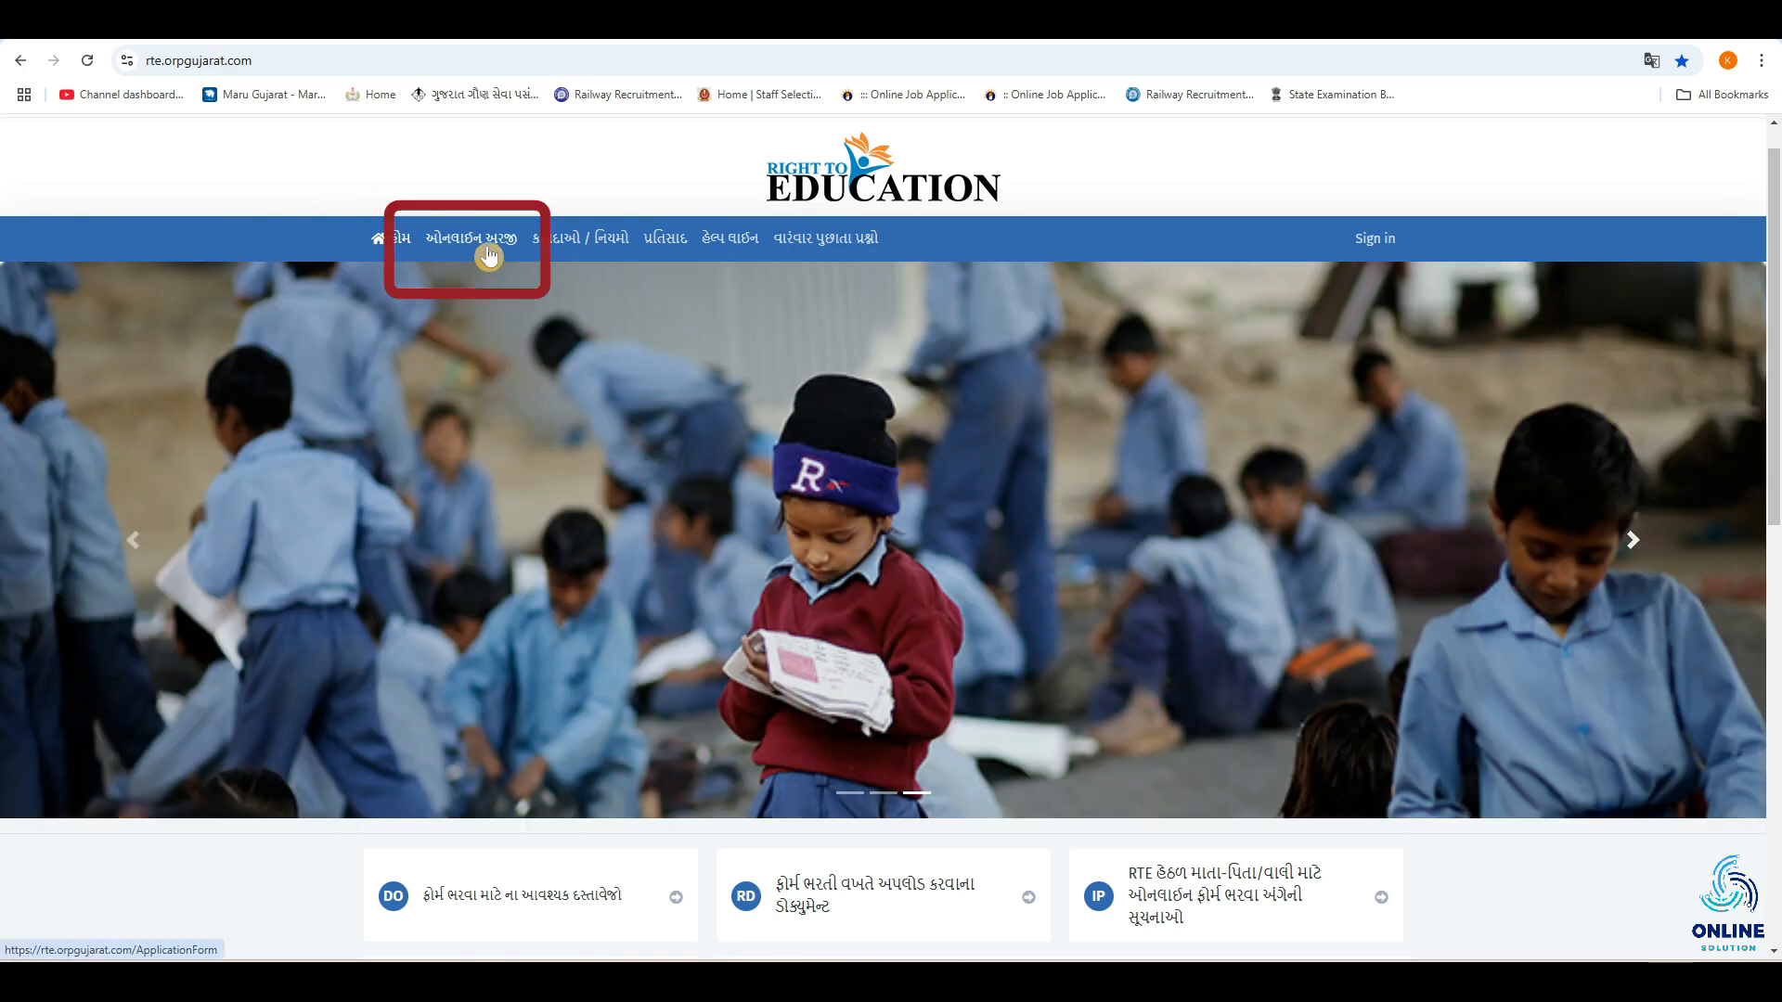
left_click(489, 256)
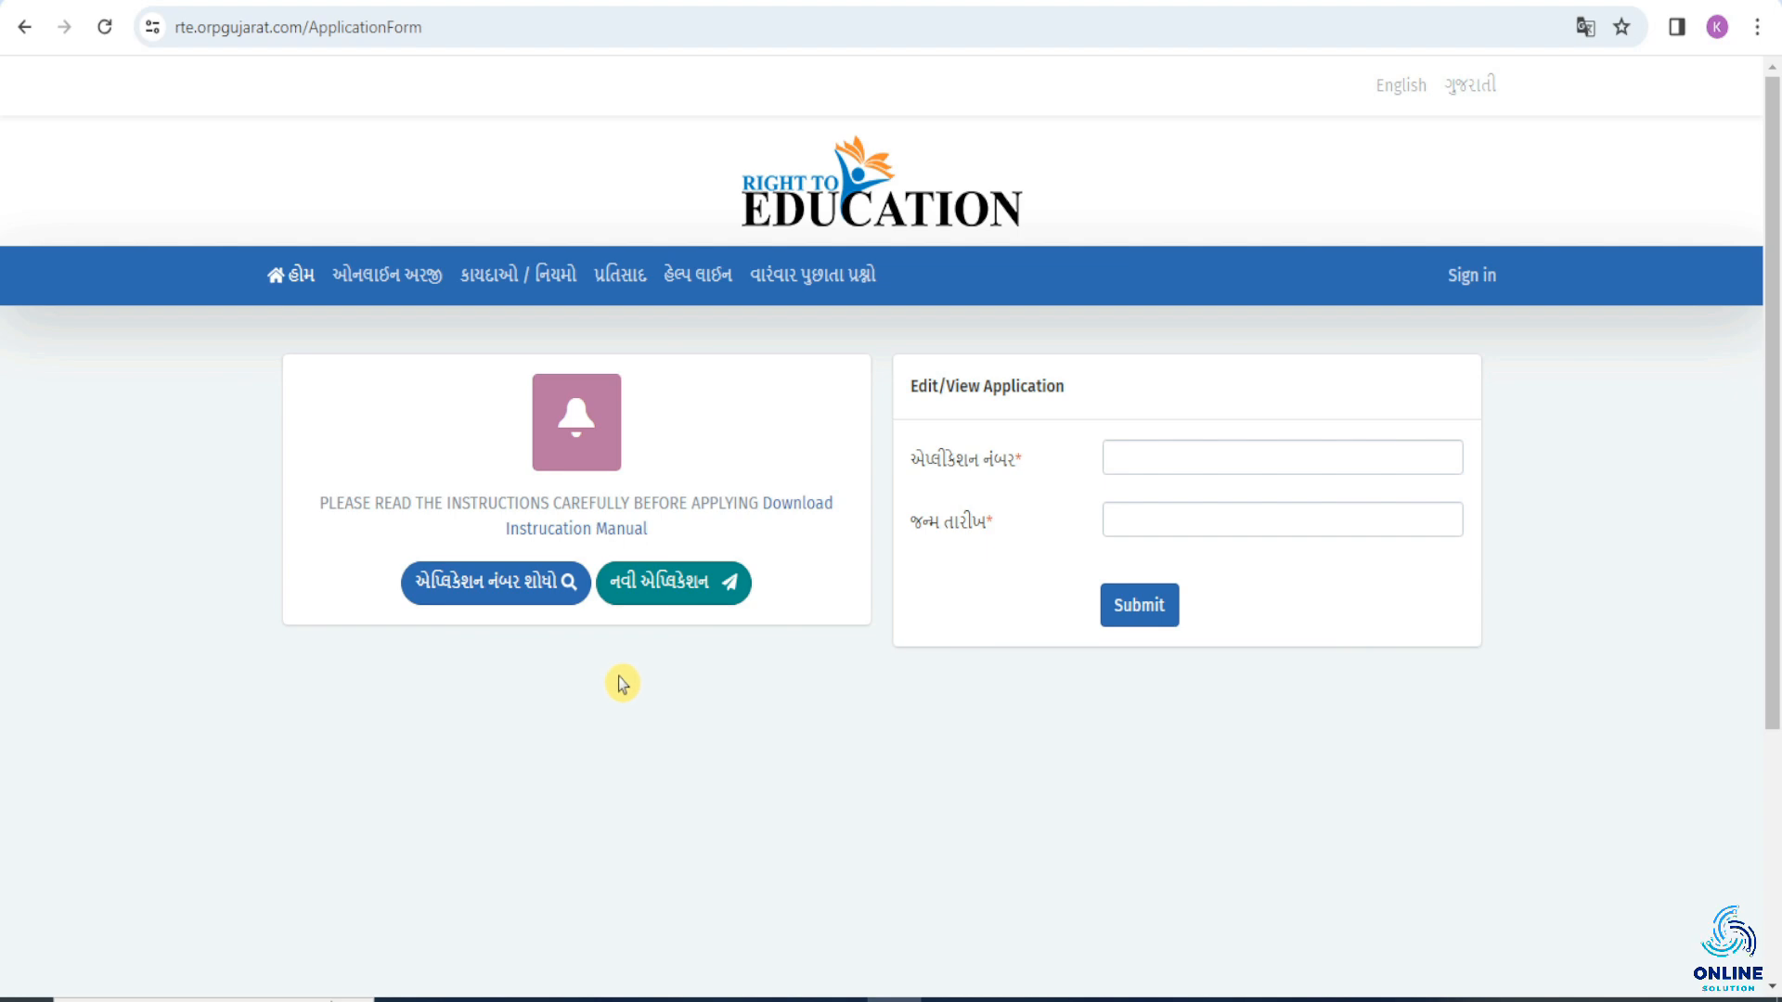
left_click(660, 604)
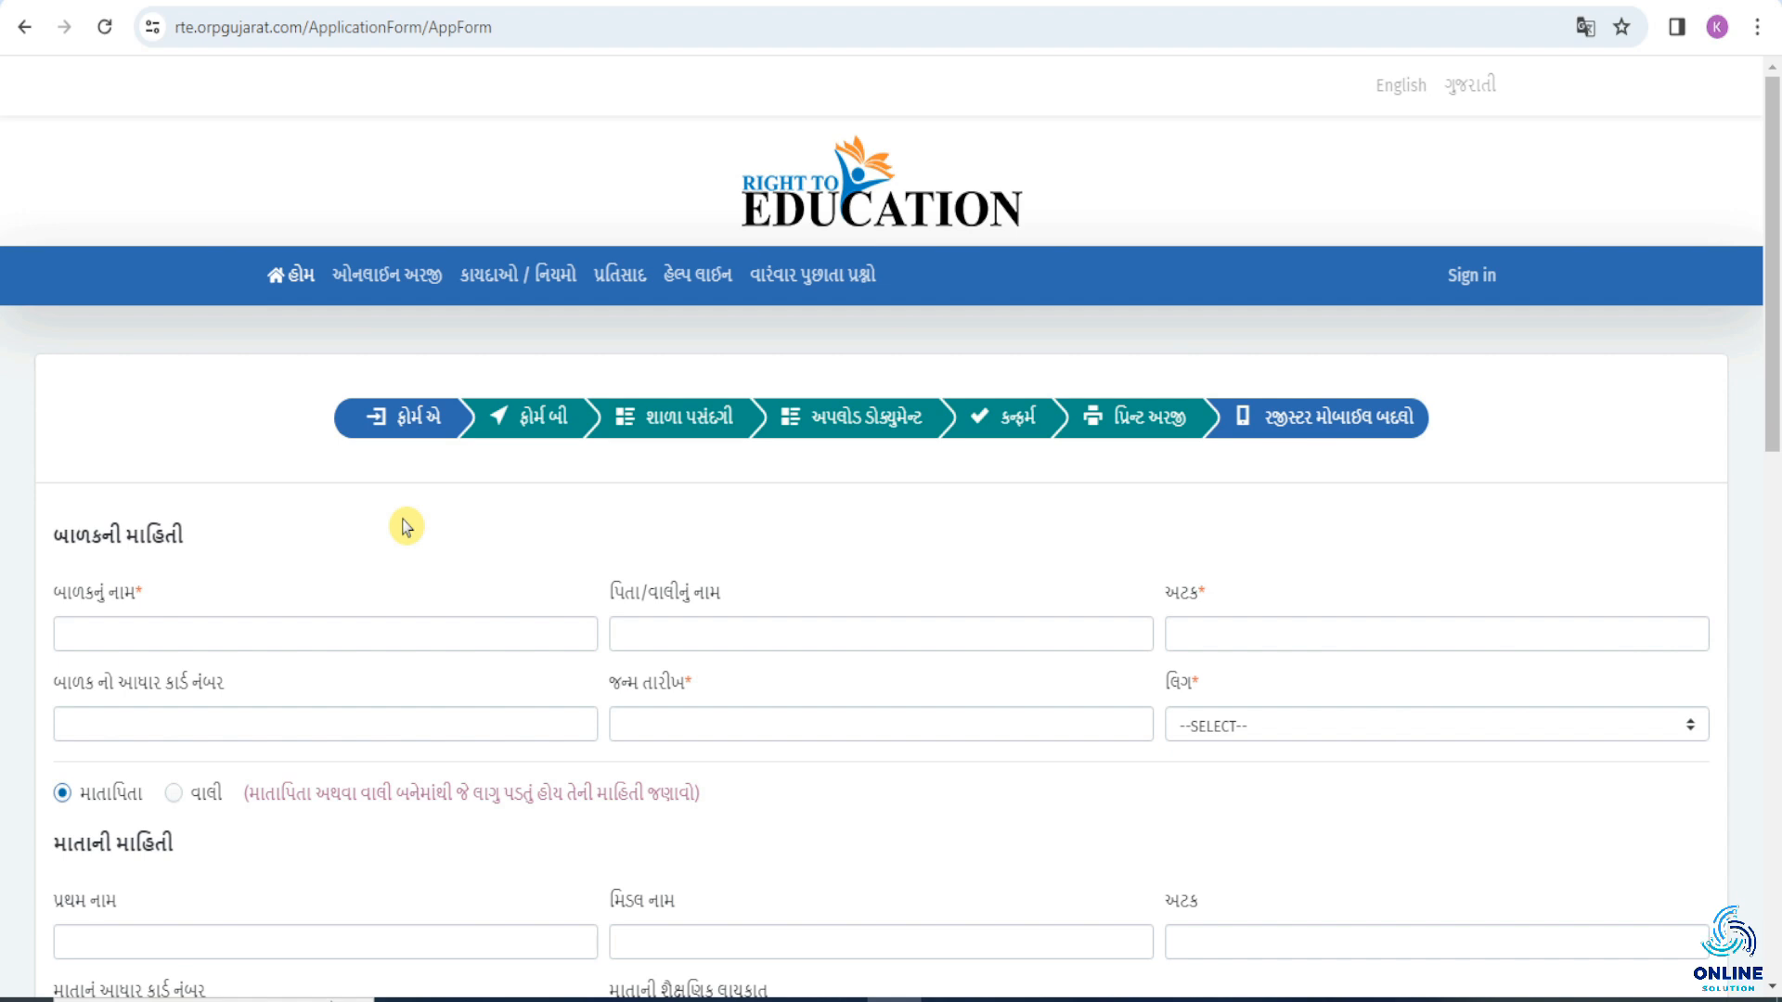
Go through the child's name, father/guardian name, surname and Aadhaar card number fields without filling them in.
scroll(377, 510, "down", 3)
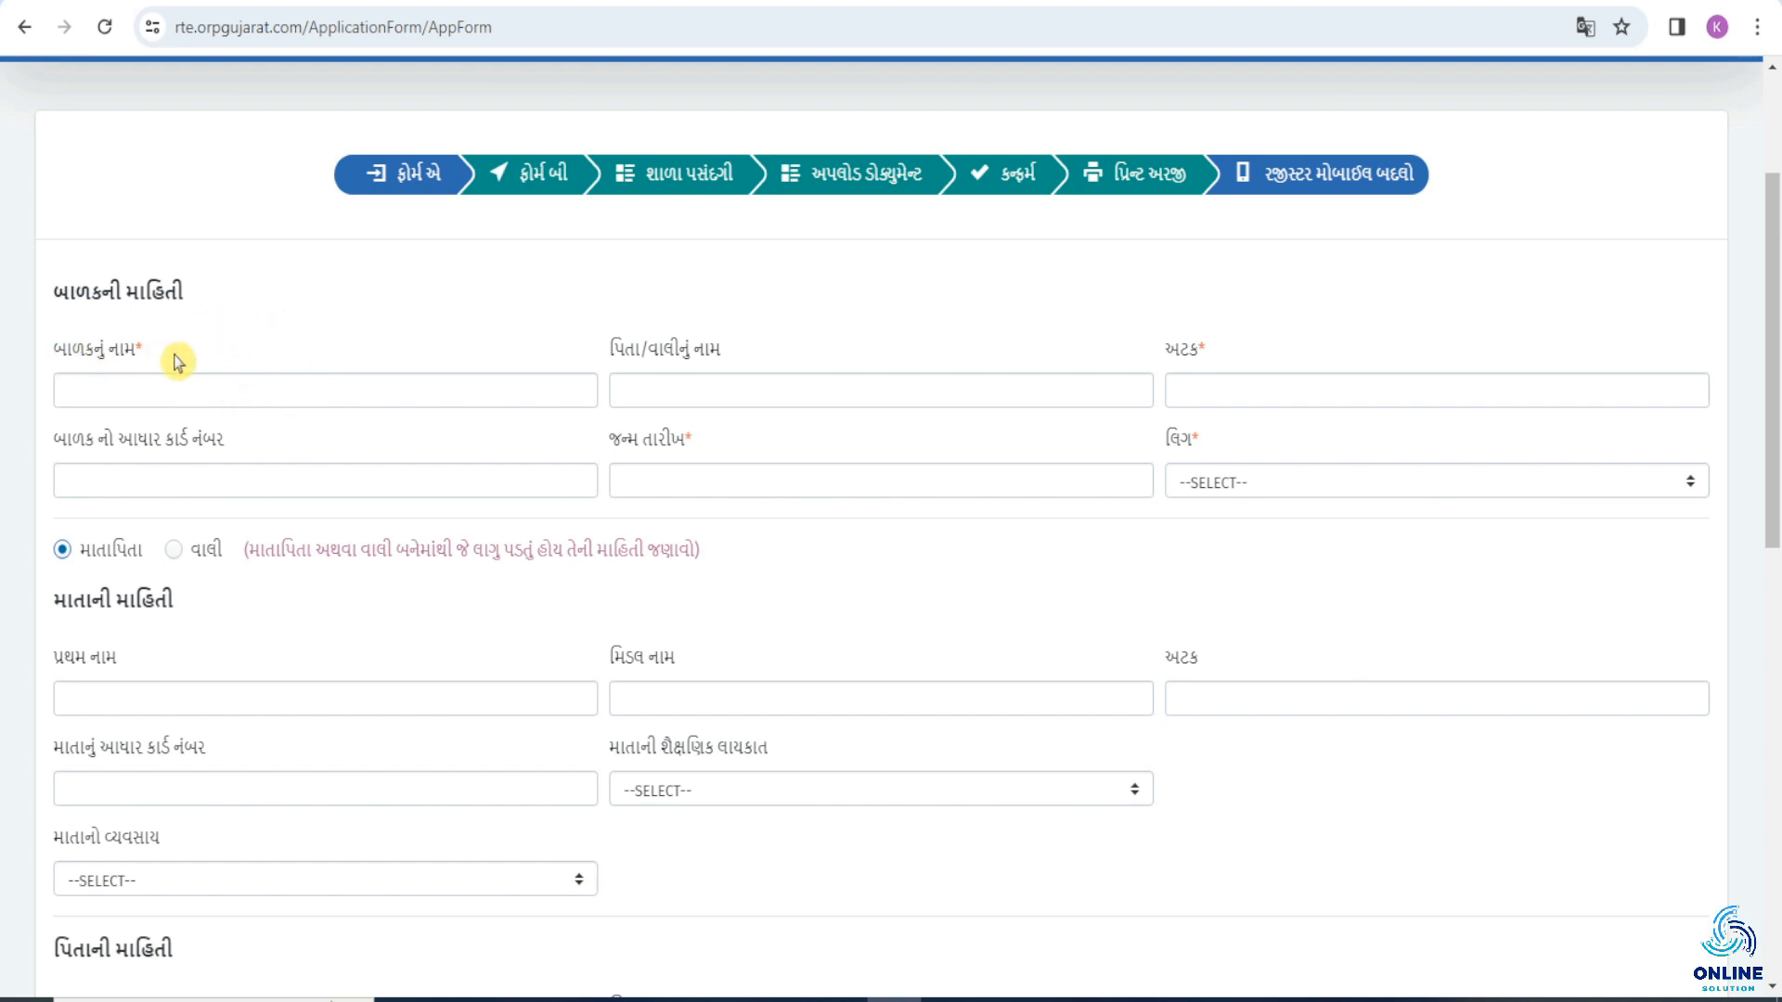
left_click(134, 379)
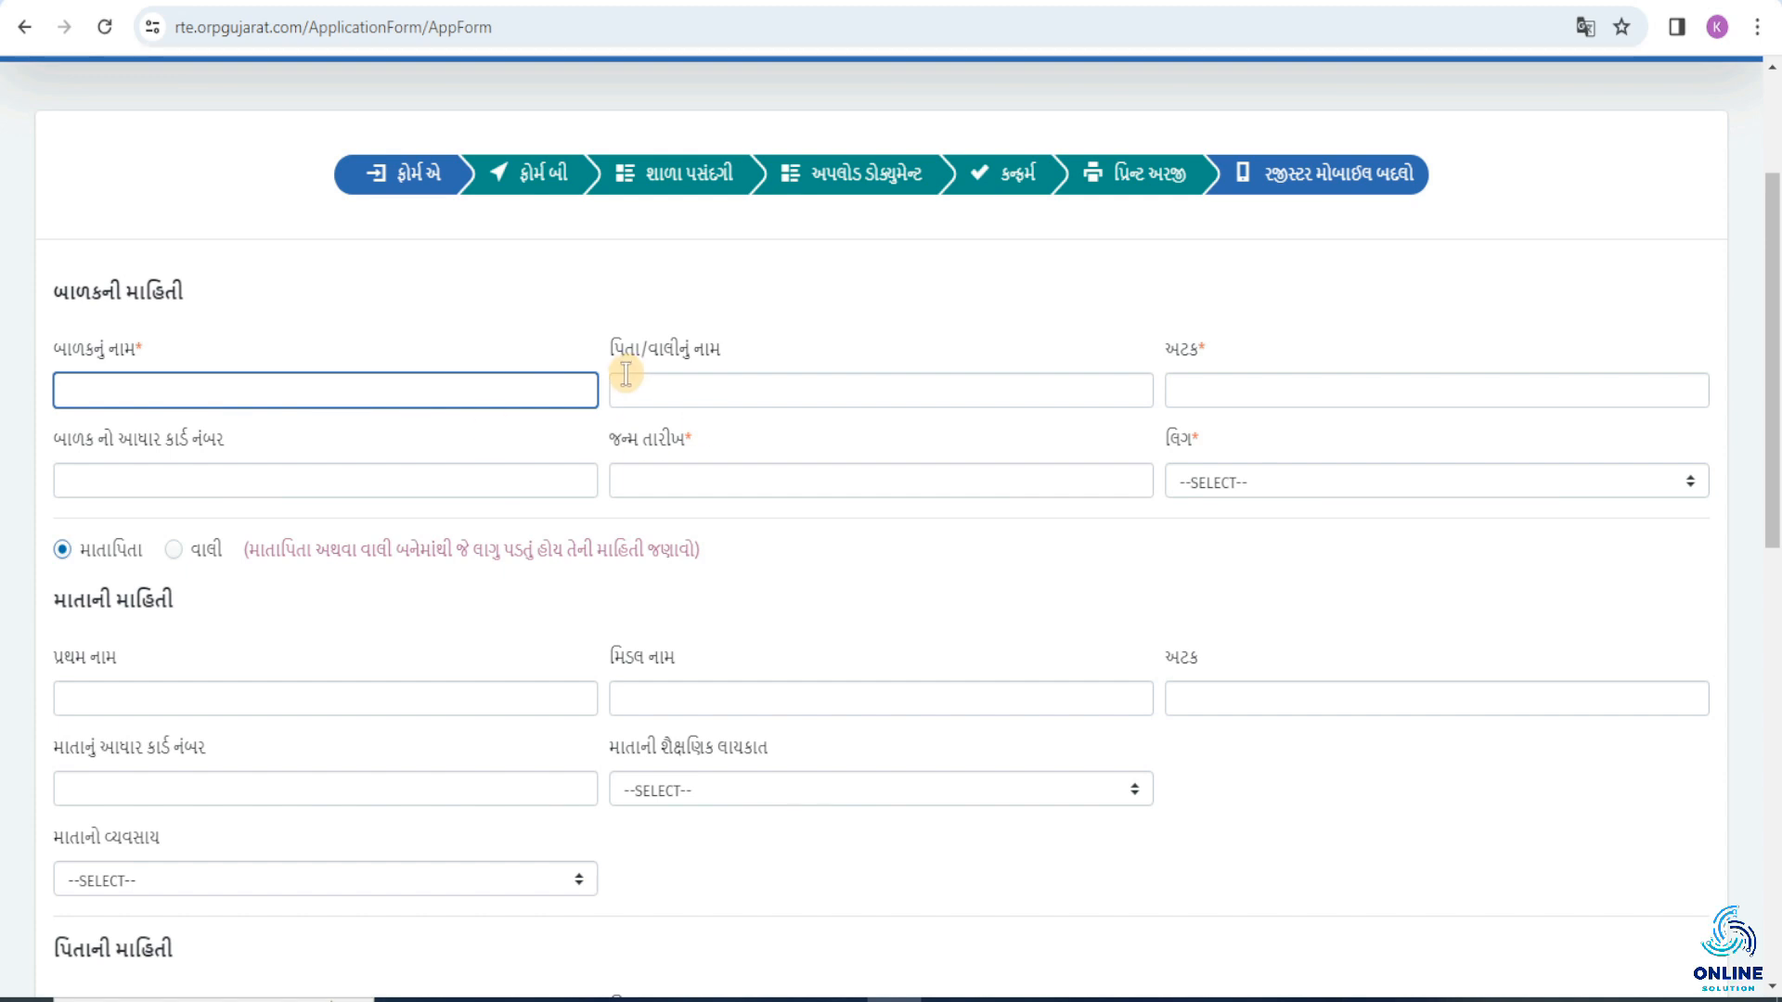
left_click(687, 389)
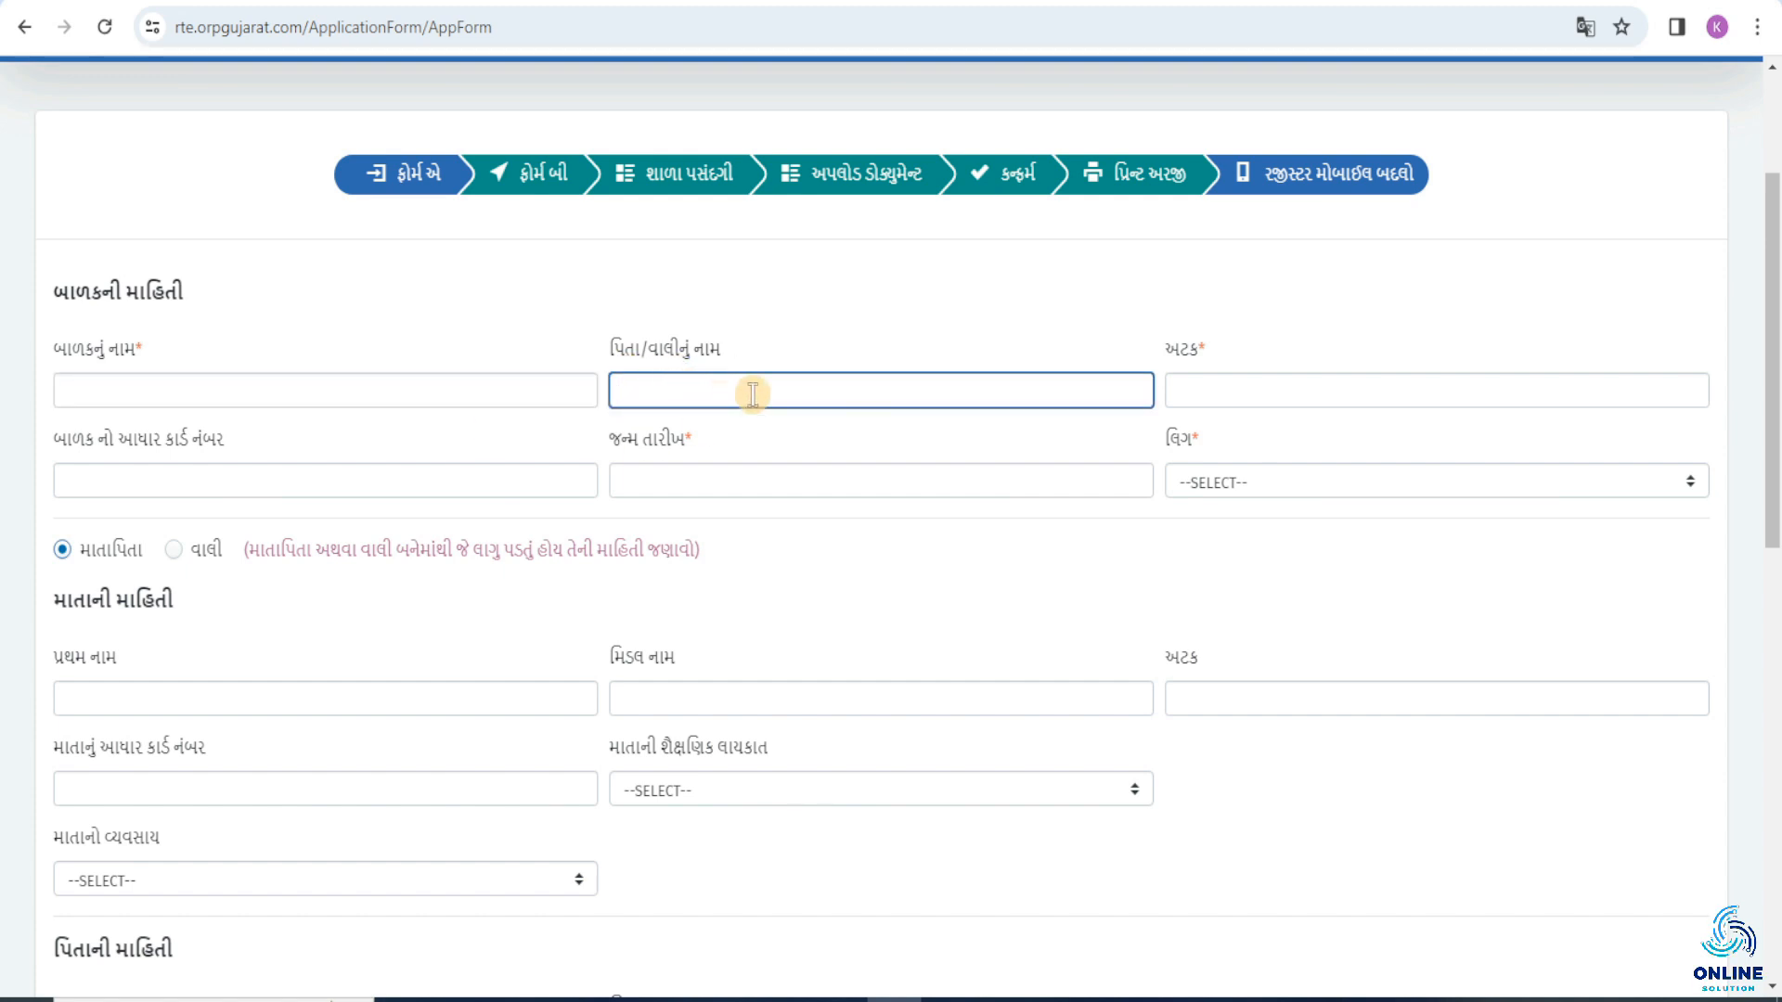
left_click(1197, 389)
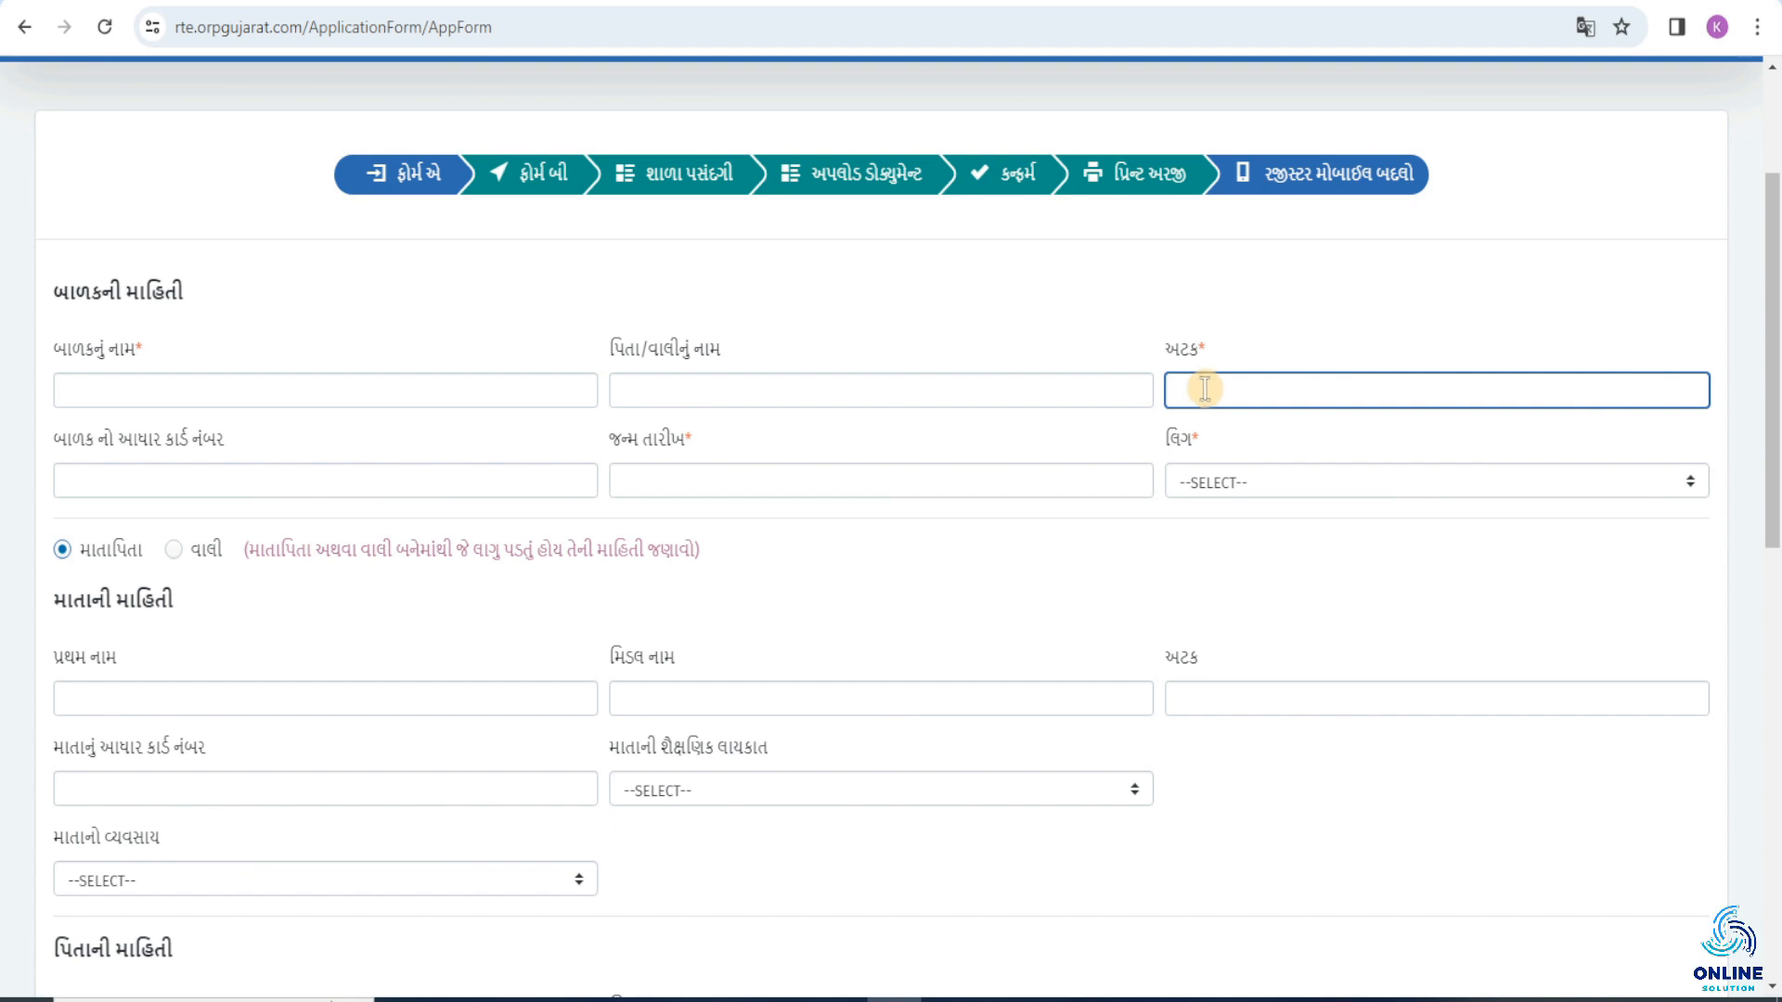
left_click(115, 479)
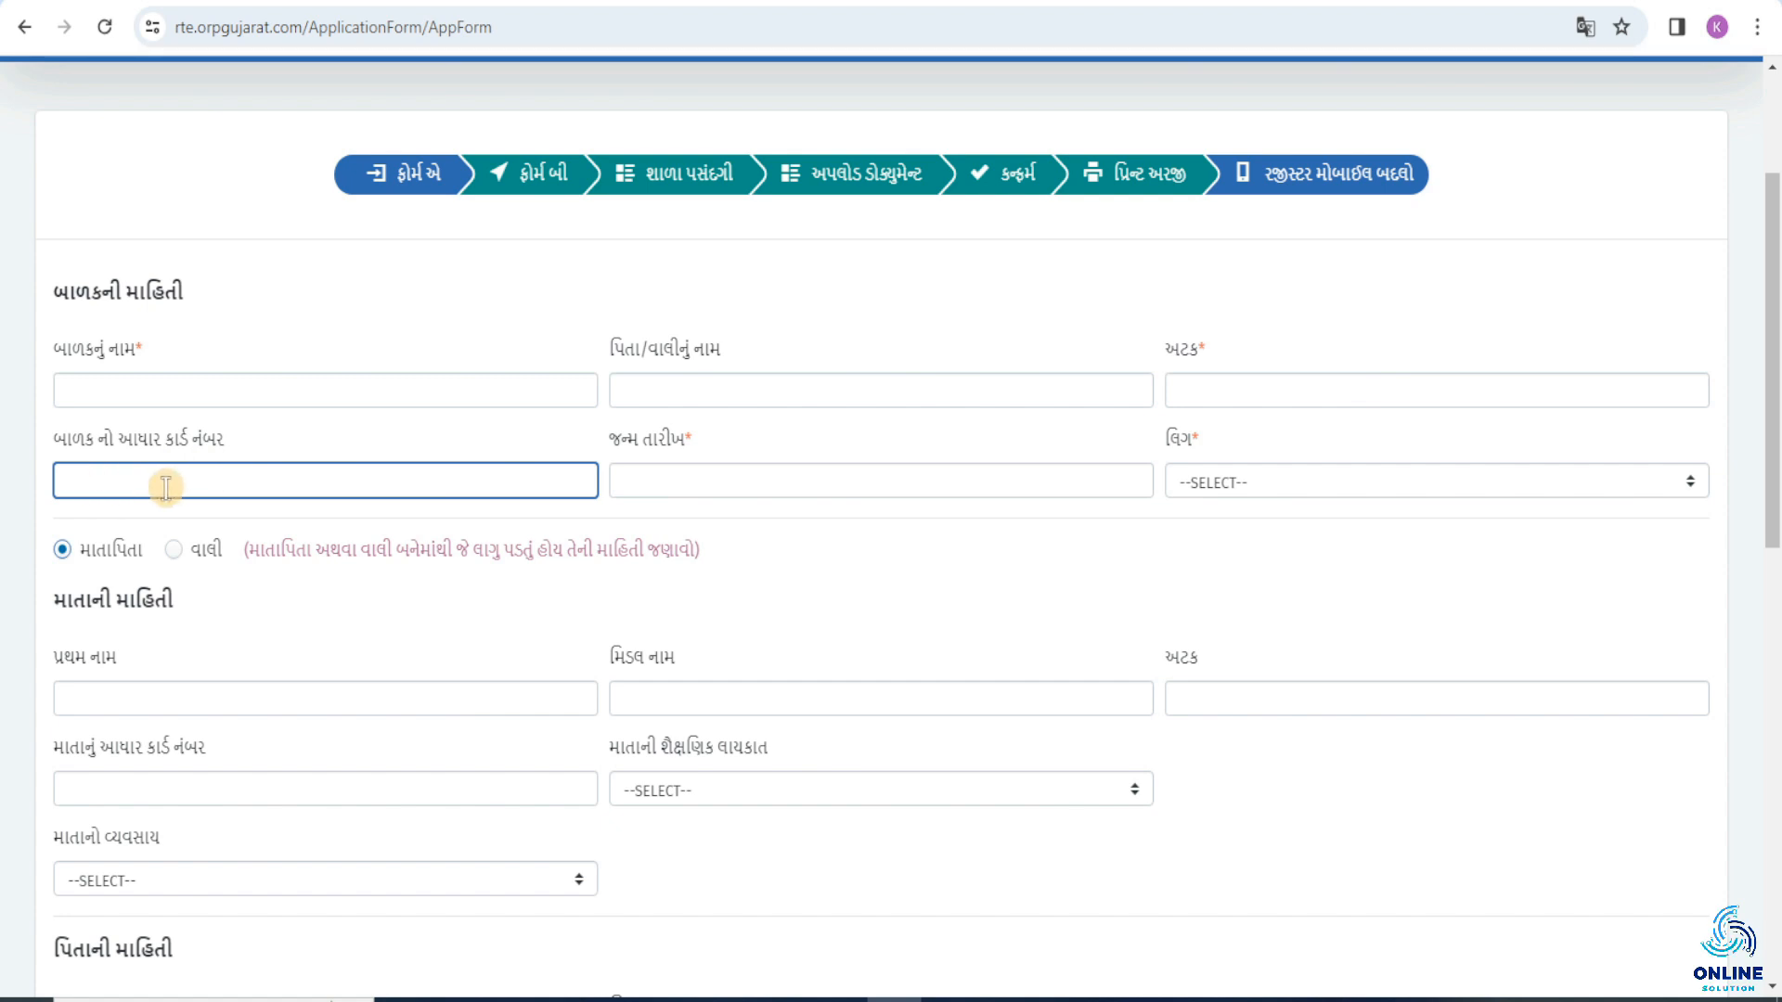
Enter the child's date of birth and set the gender to BOY.
left_click(624, 479)
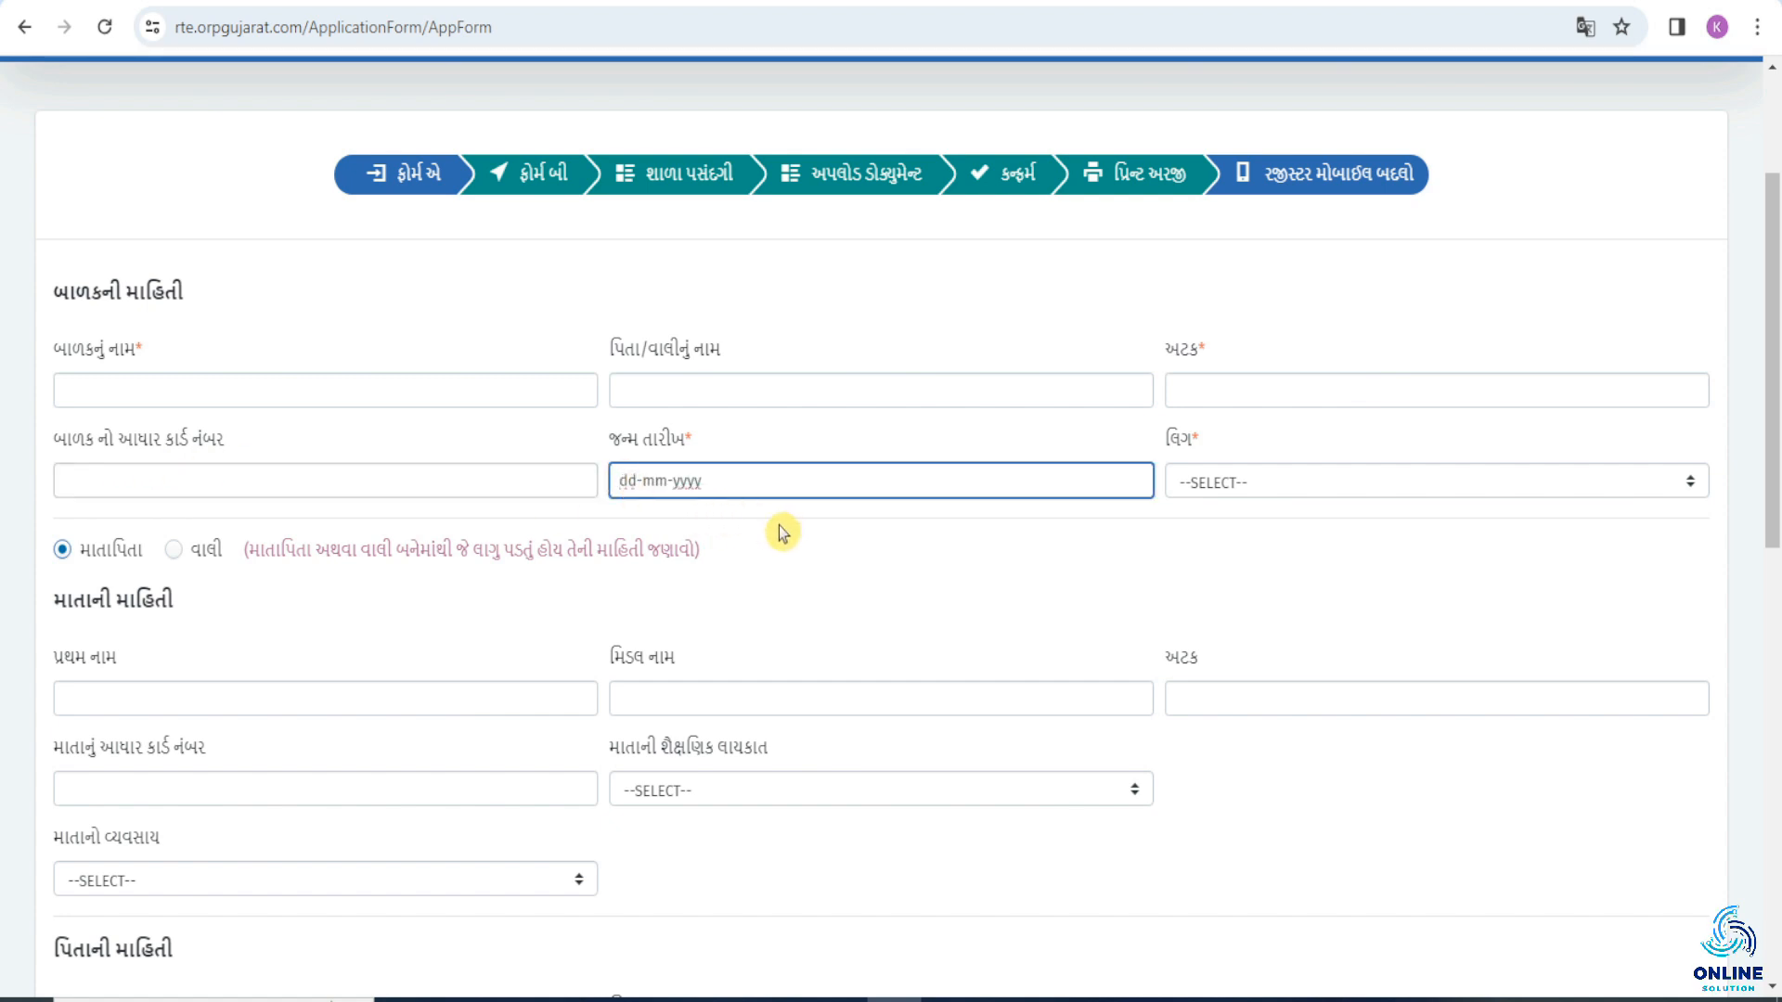
type("14-03-2024")
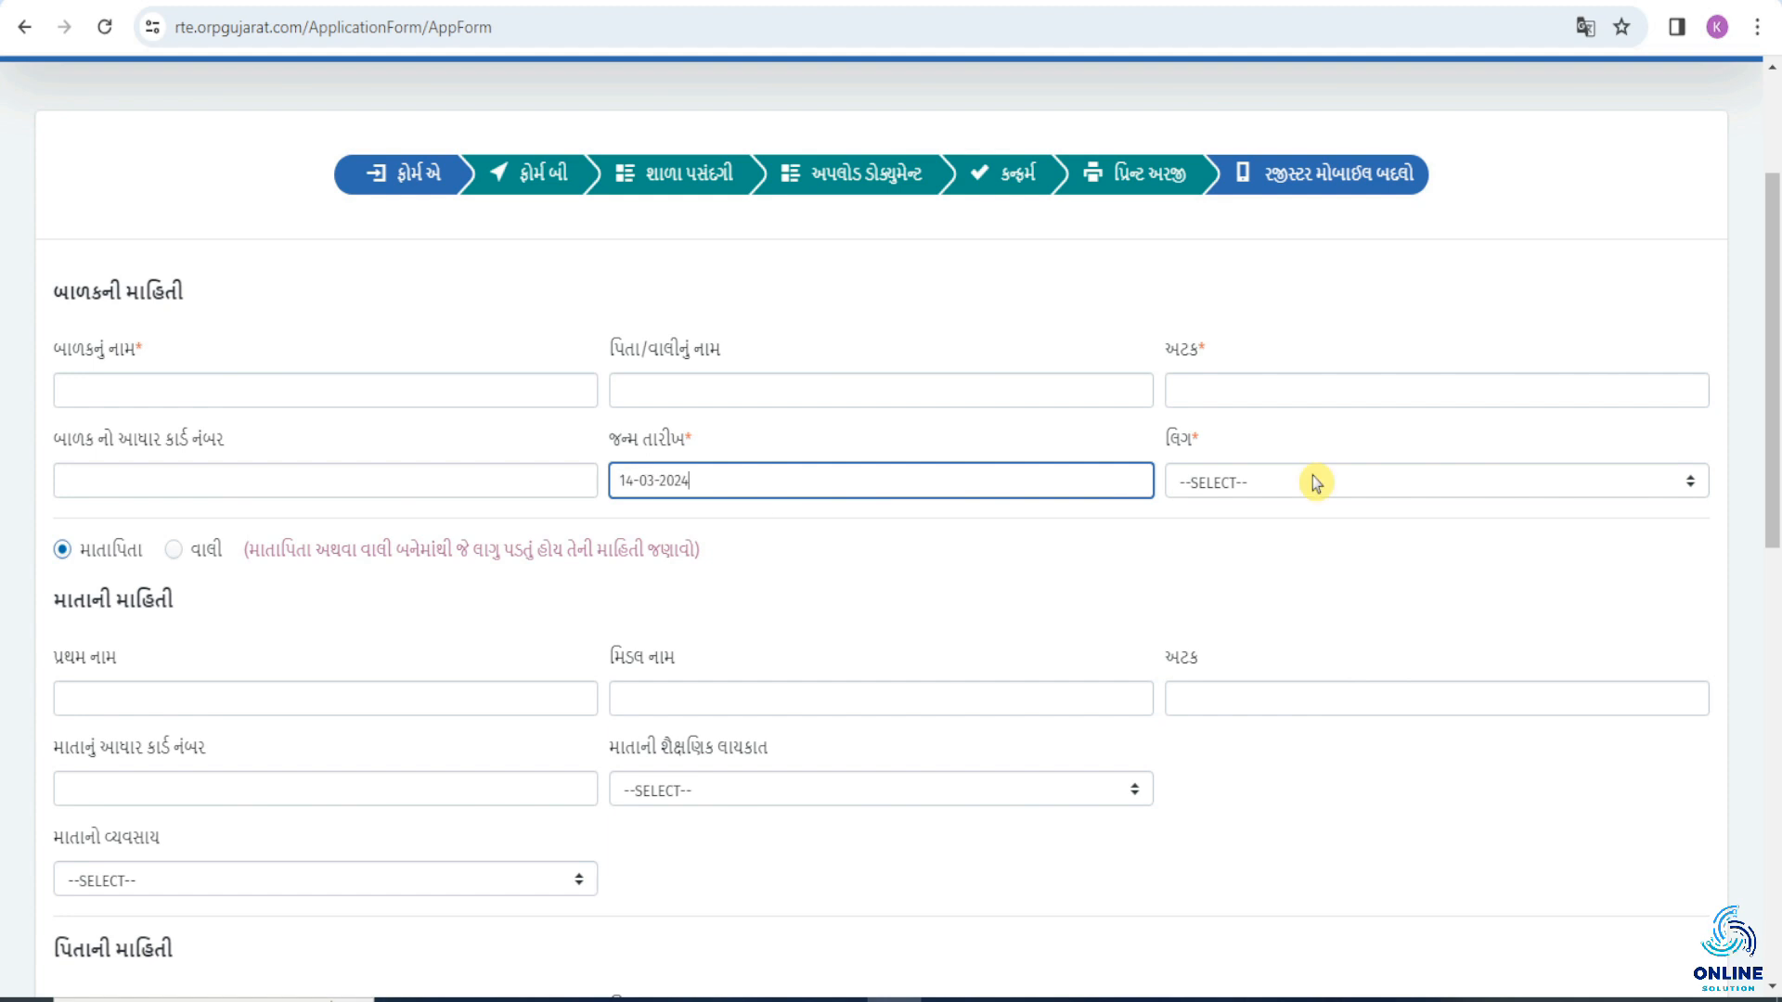
left_click(1316, 482)
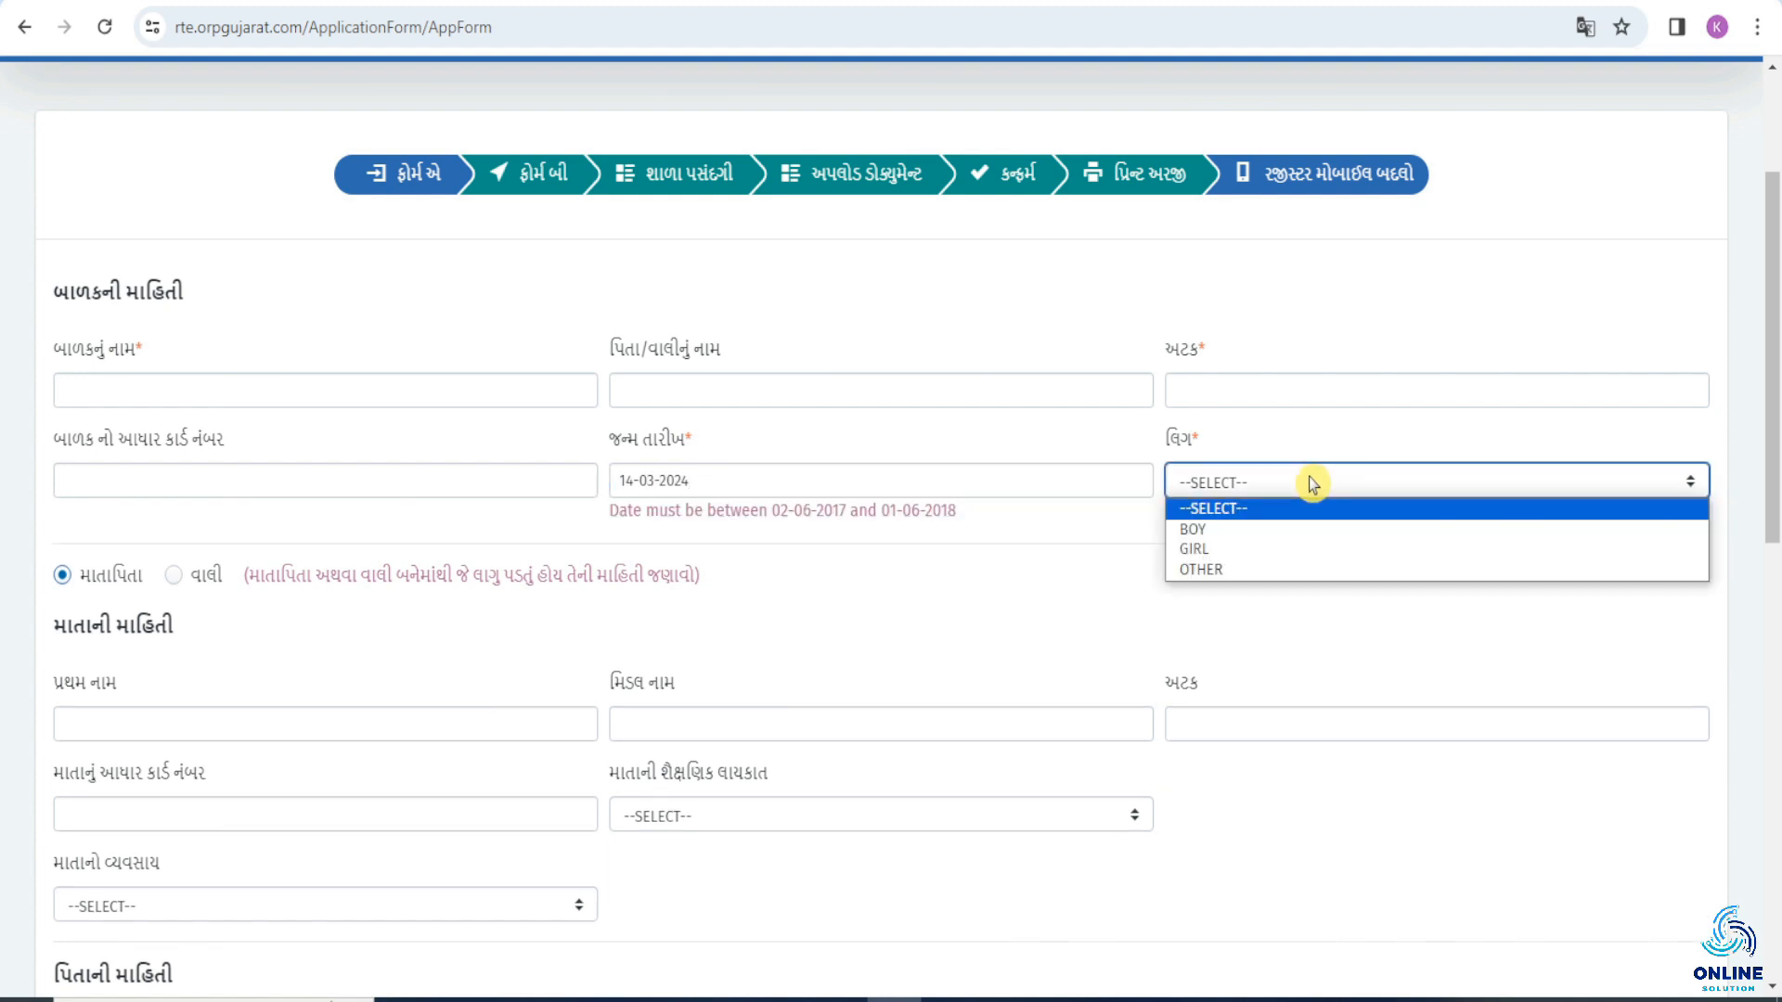
left_click(1258, 535)
Switch the form to guardian details to view those fields, and return it to parent details.
scroll(102, 485, "down", 1)
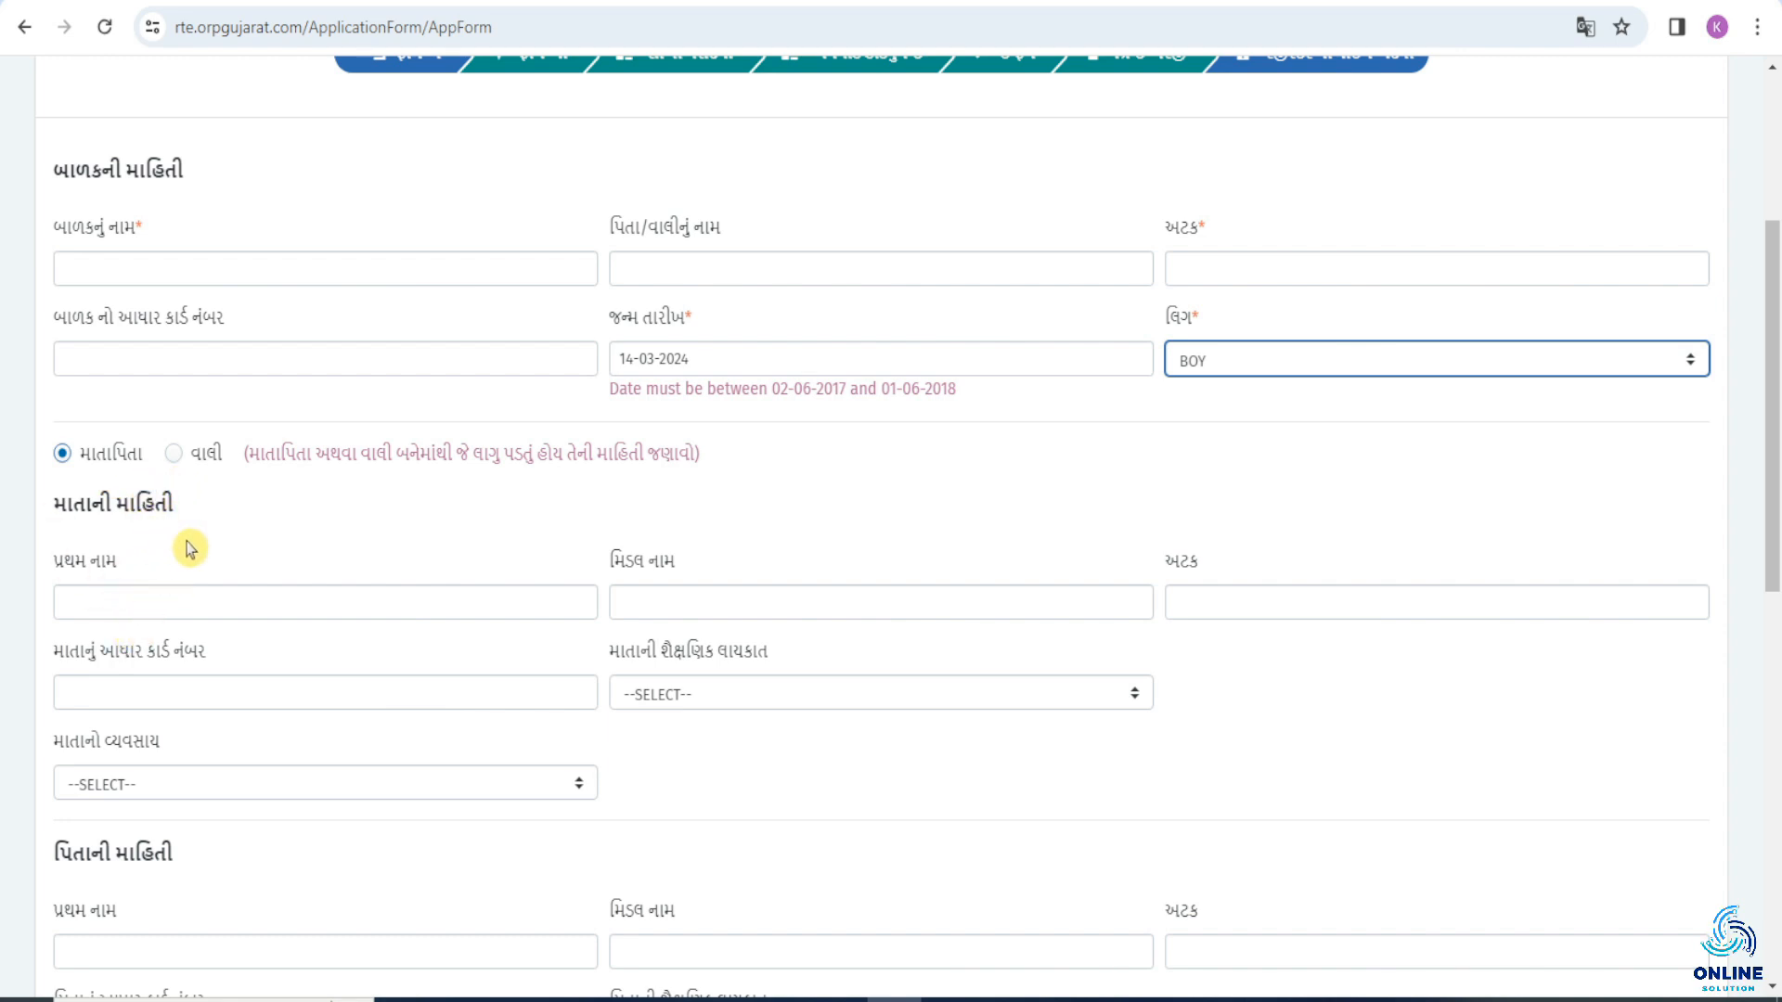
left_click(176, 455)
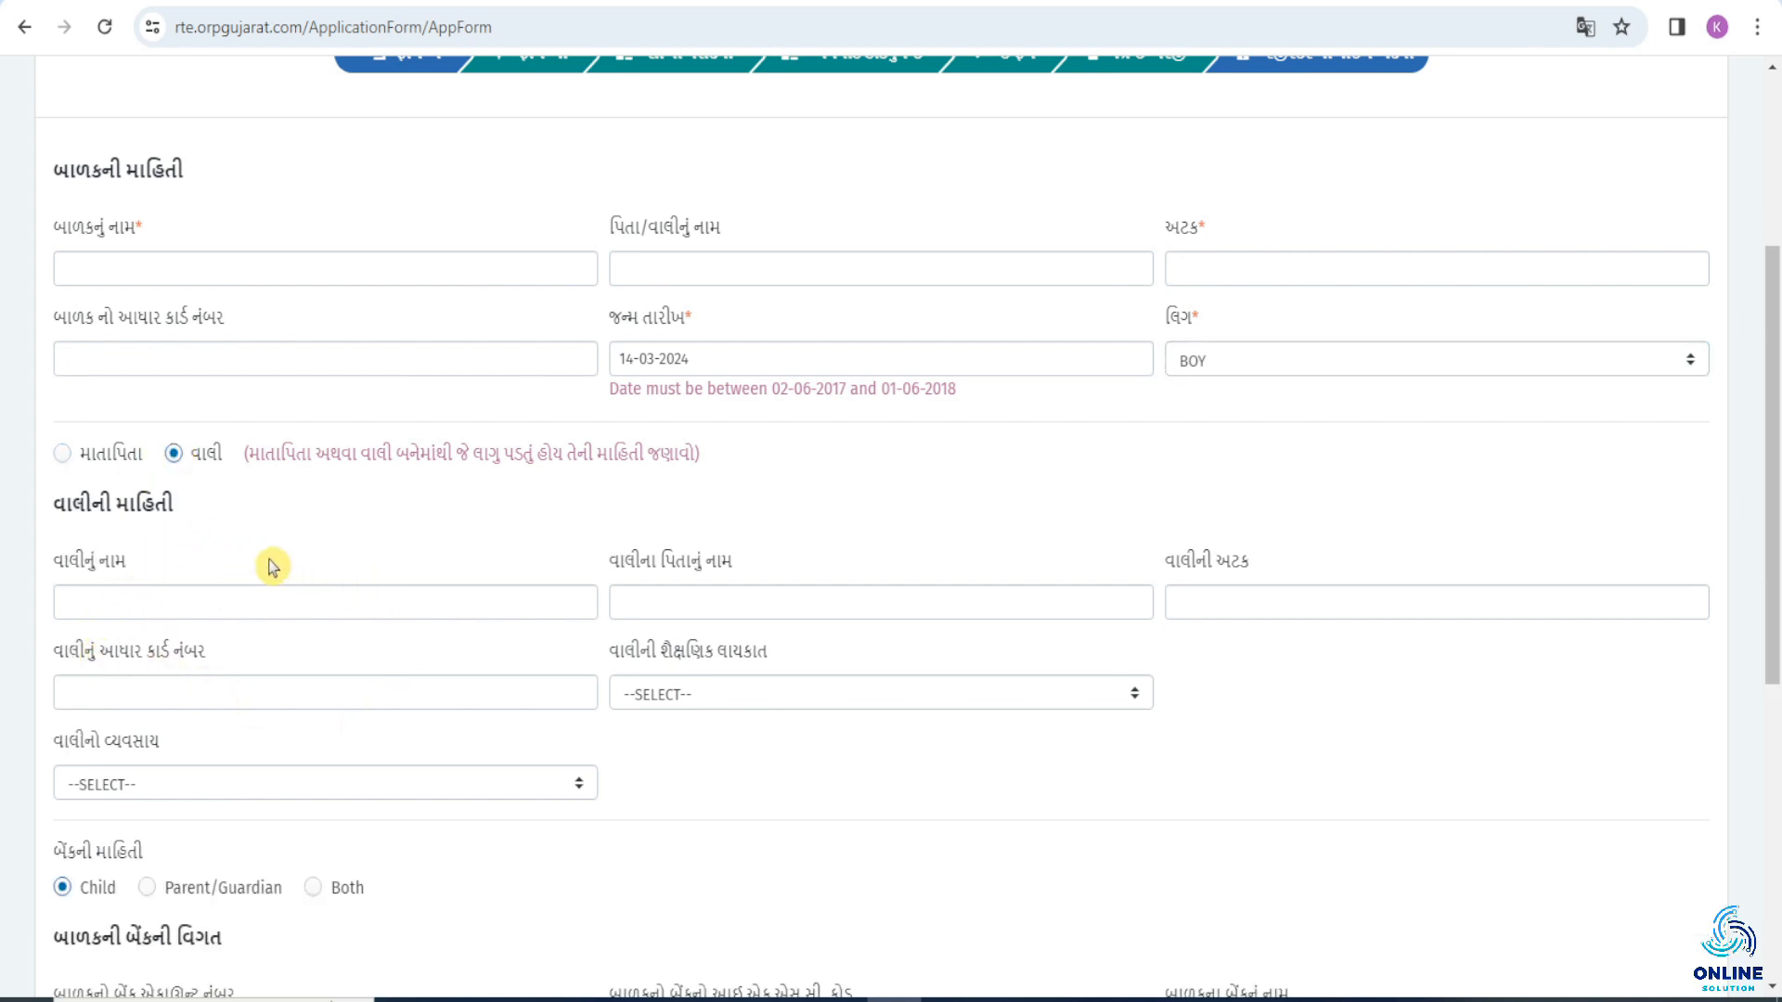
left_click(63, 455)
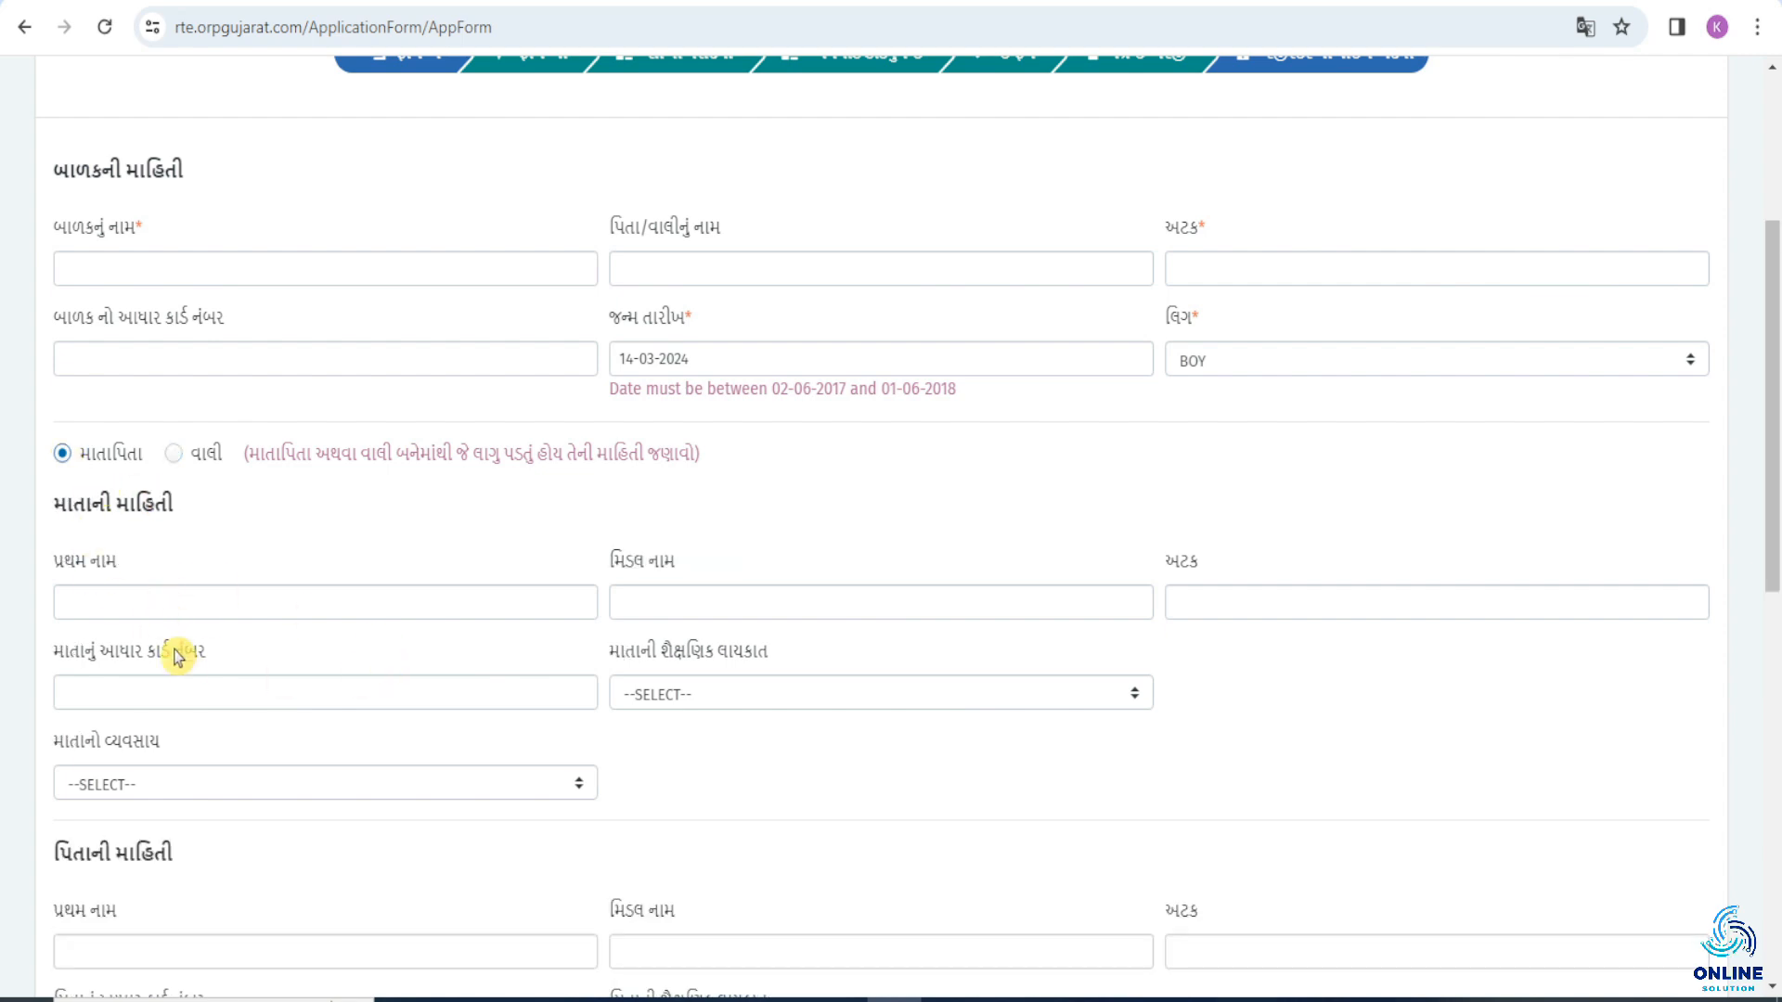
Go through the mother's first name, middle name, surname and Aadhaar card number fields without filling them in.
scroll(213, 579, "down", 1)
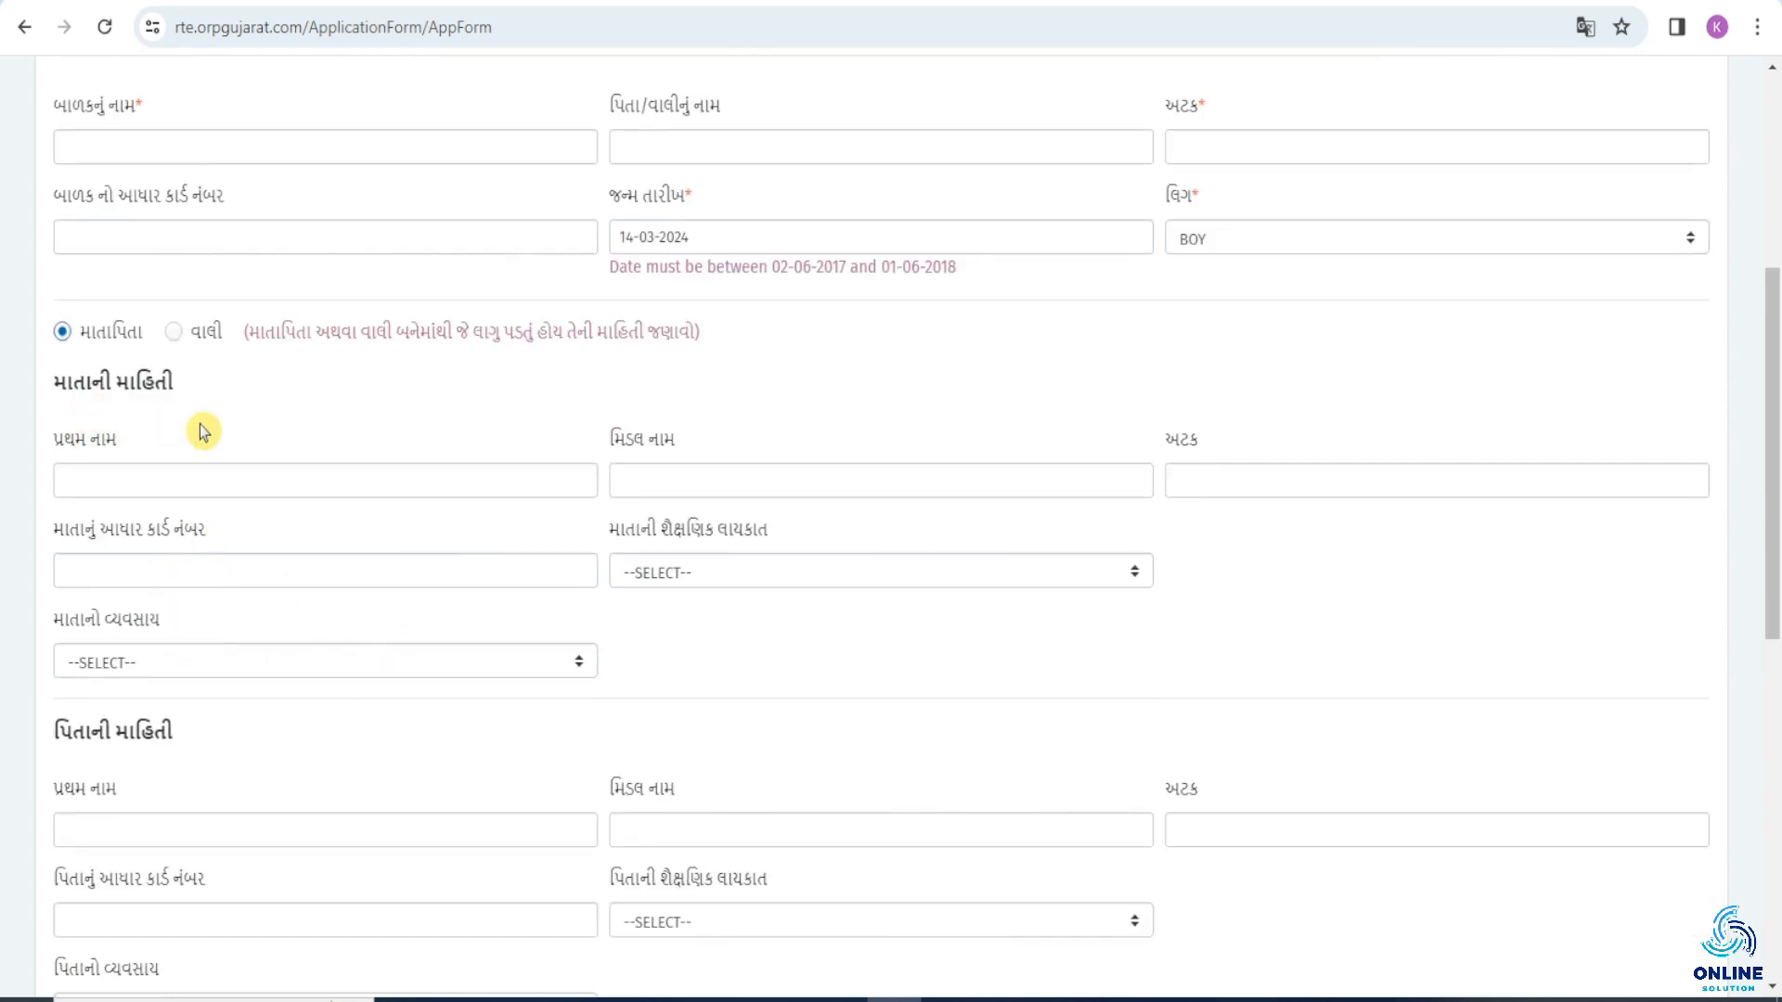
left_click(135, 480)
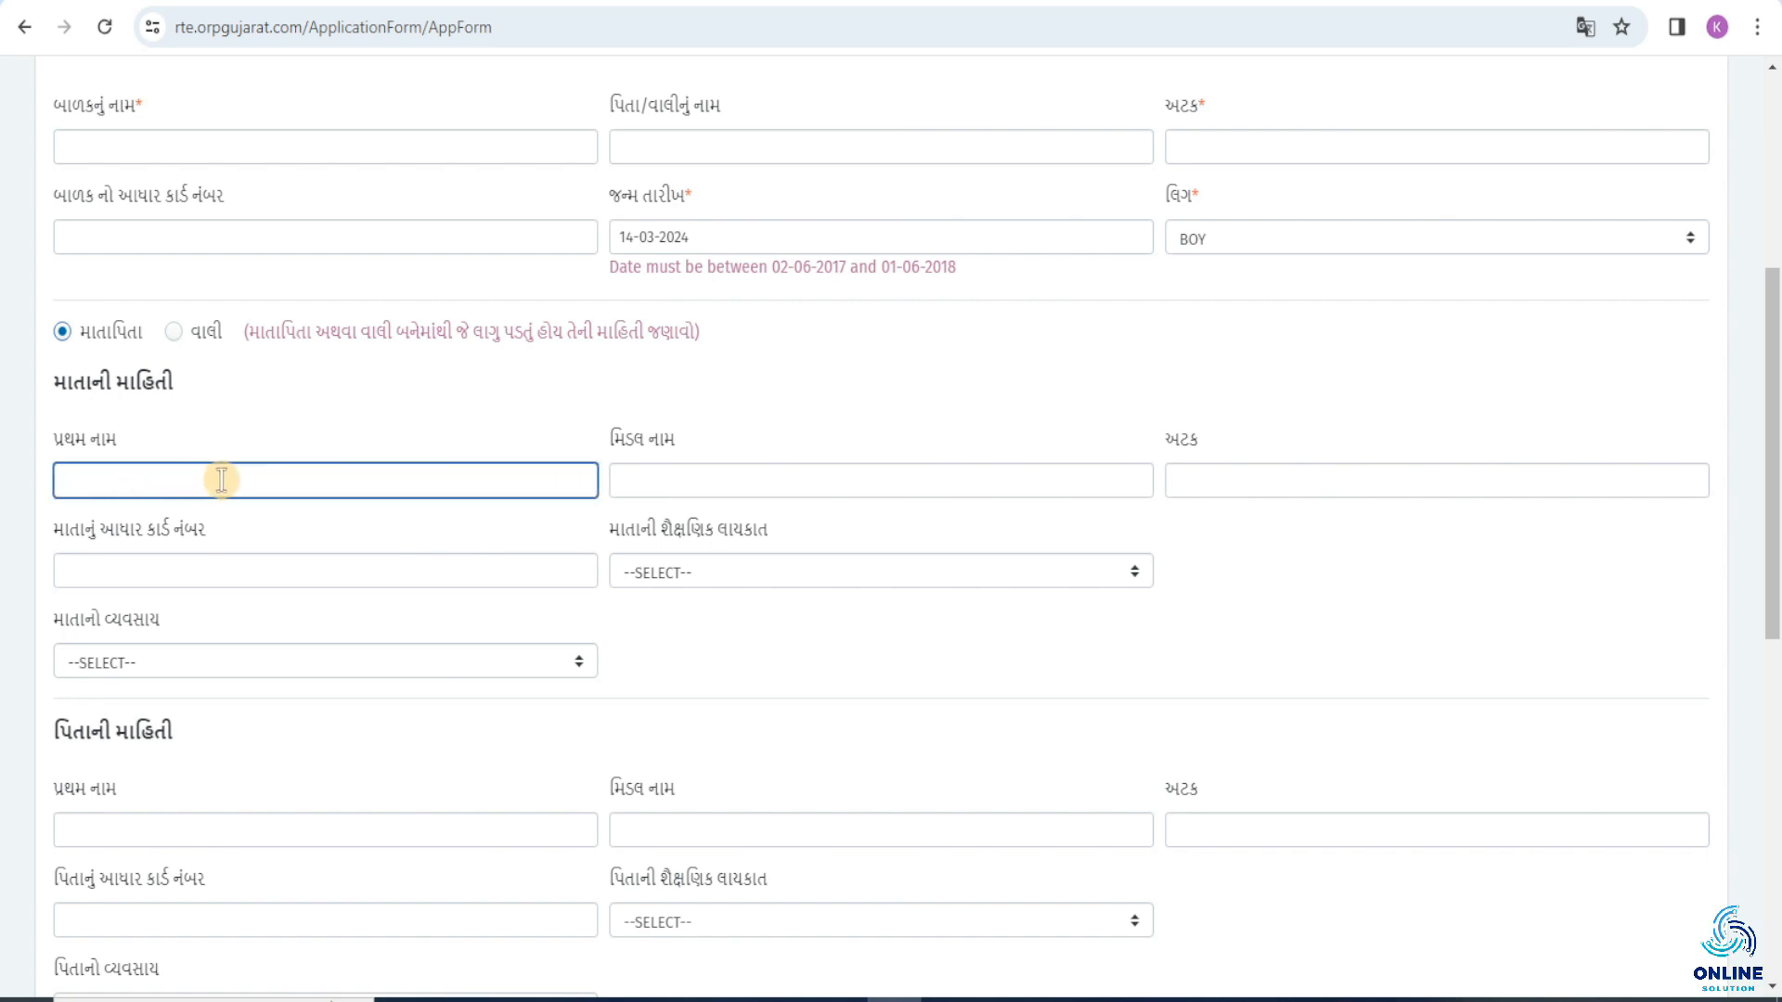
left_click(660, 473)
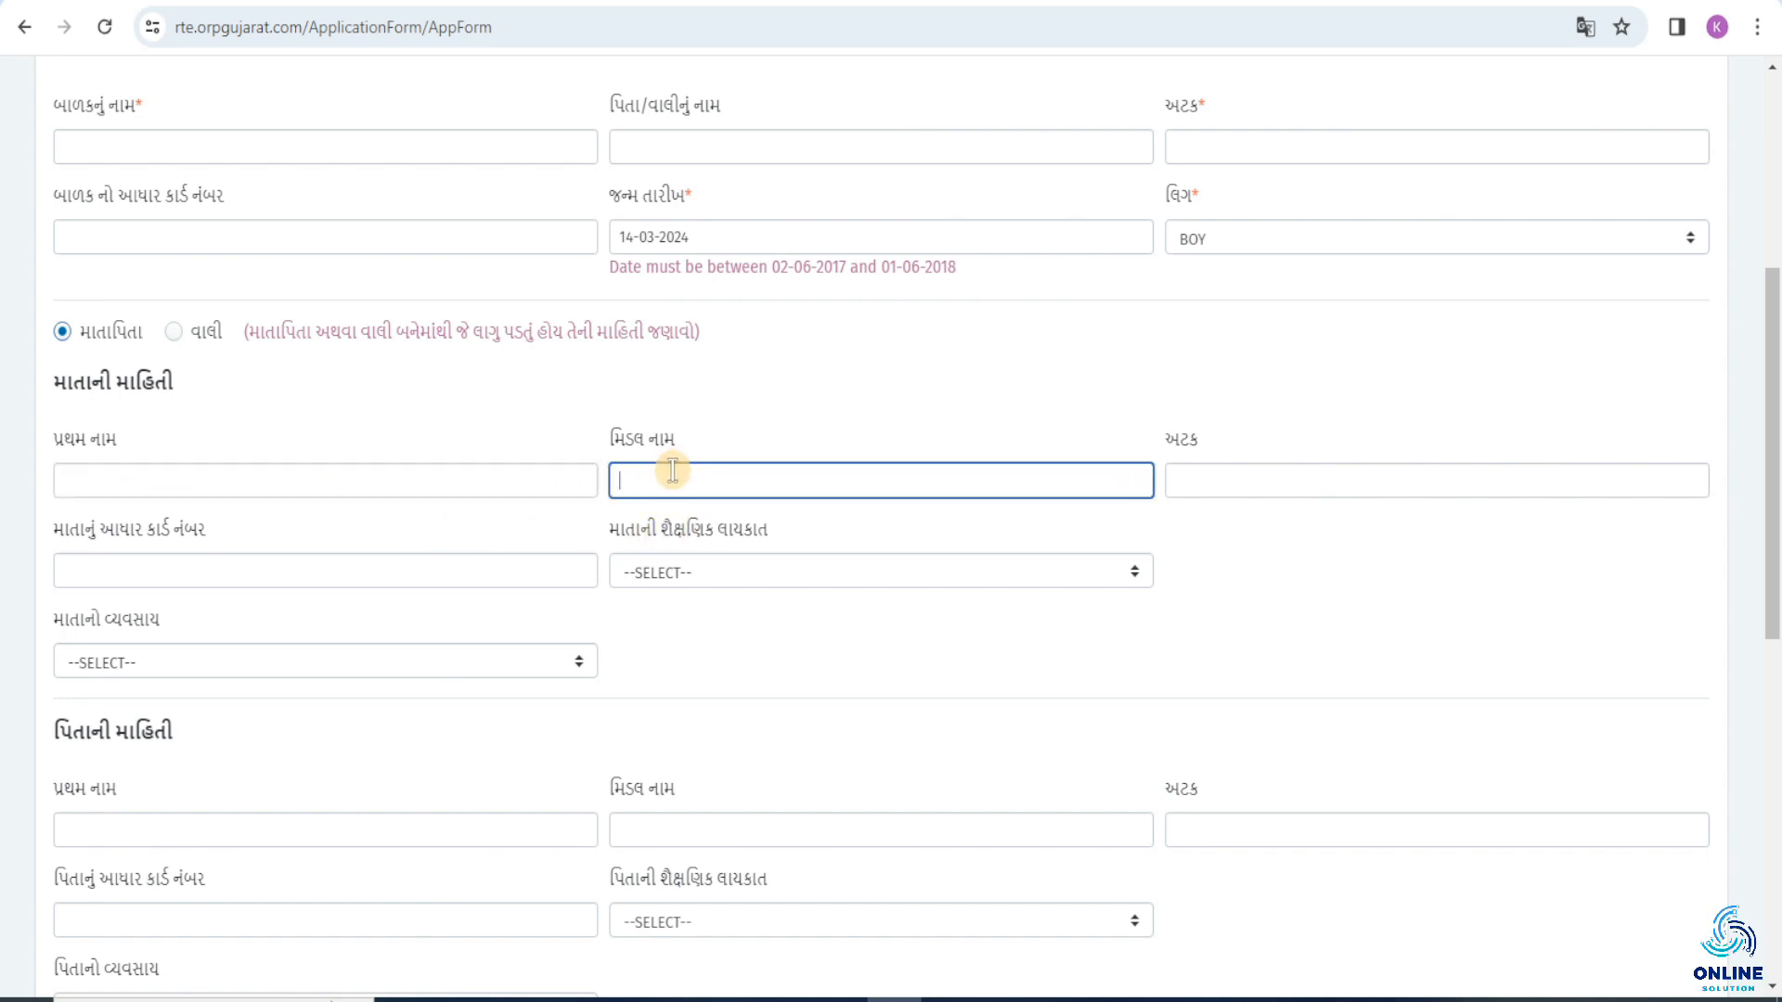
left_click(1206, 479)
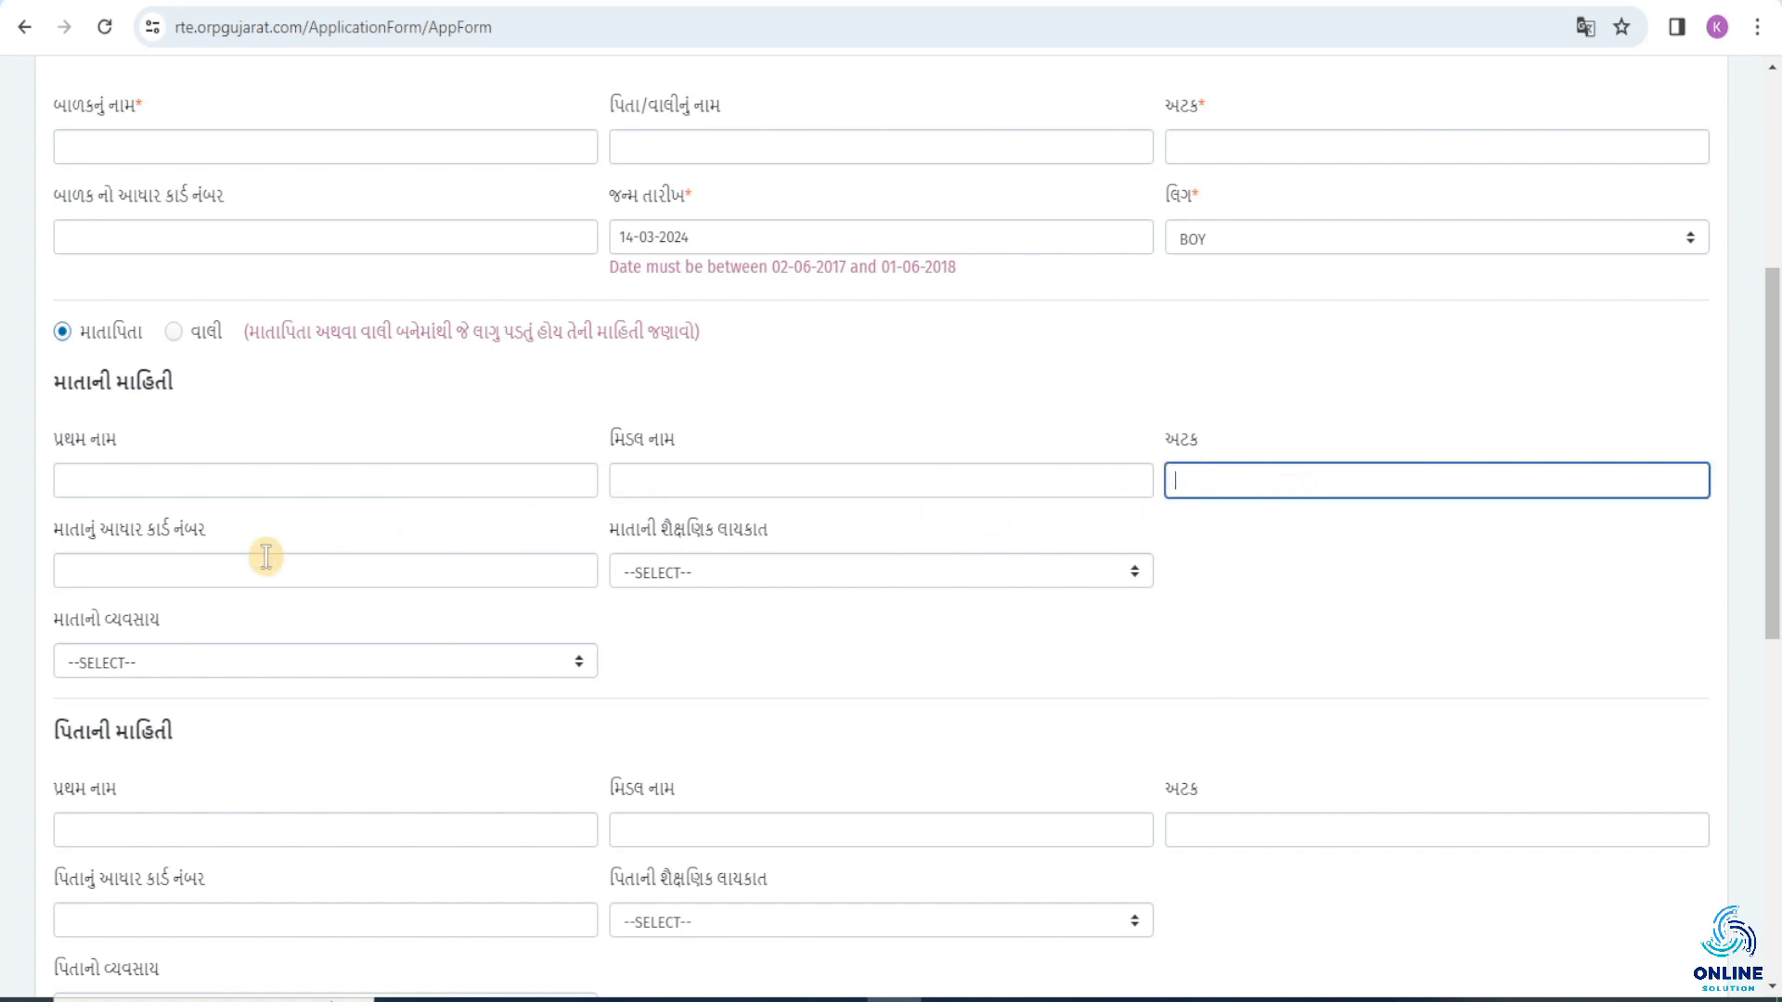
left_click(42, 536)
left_click(208, 560)
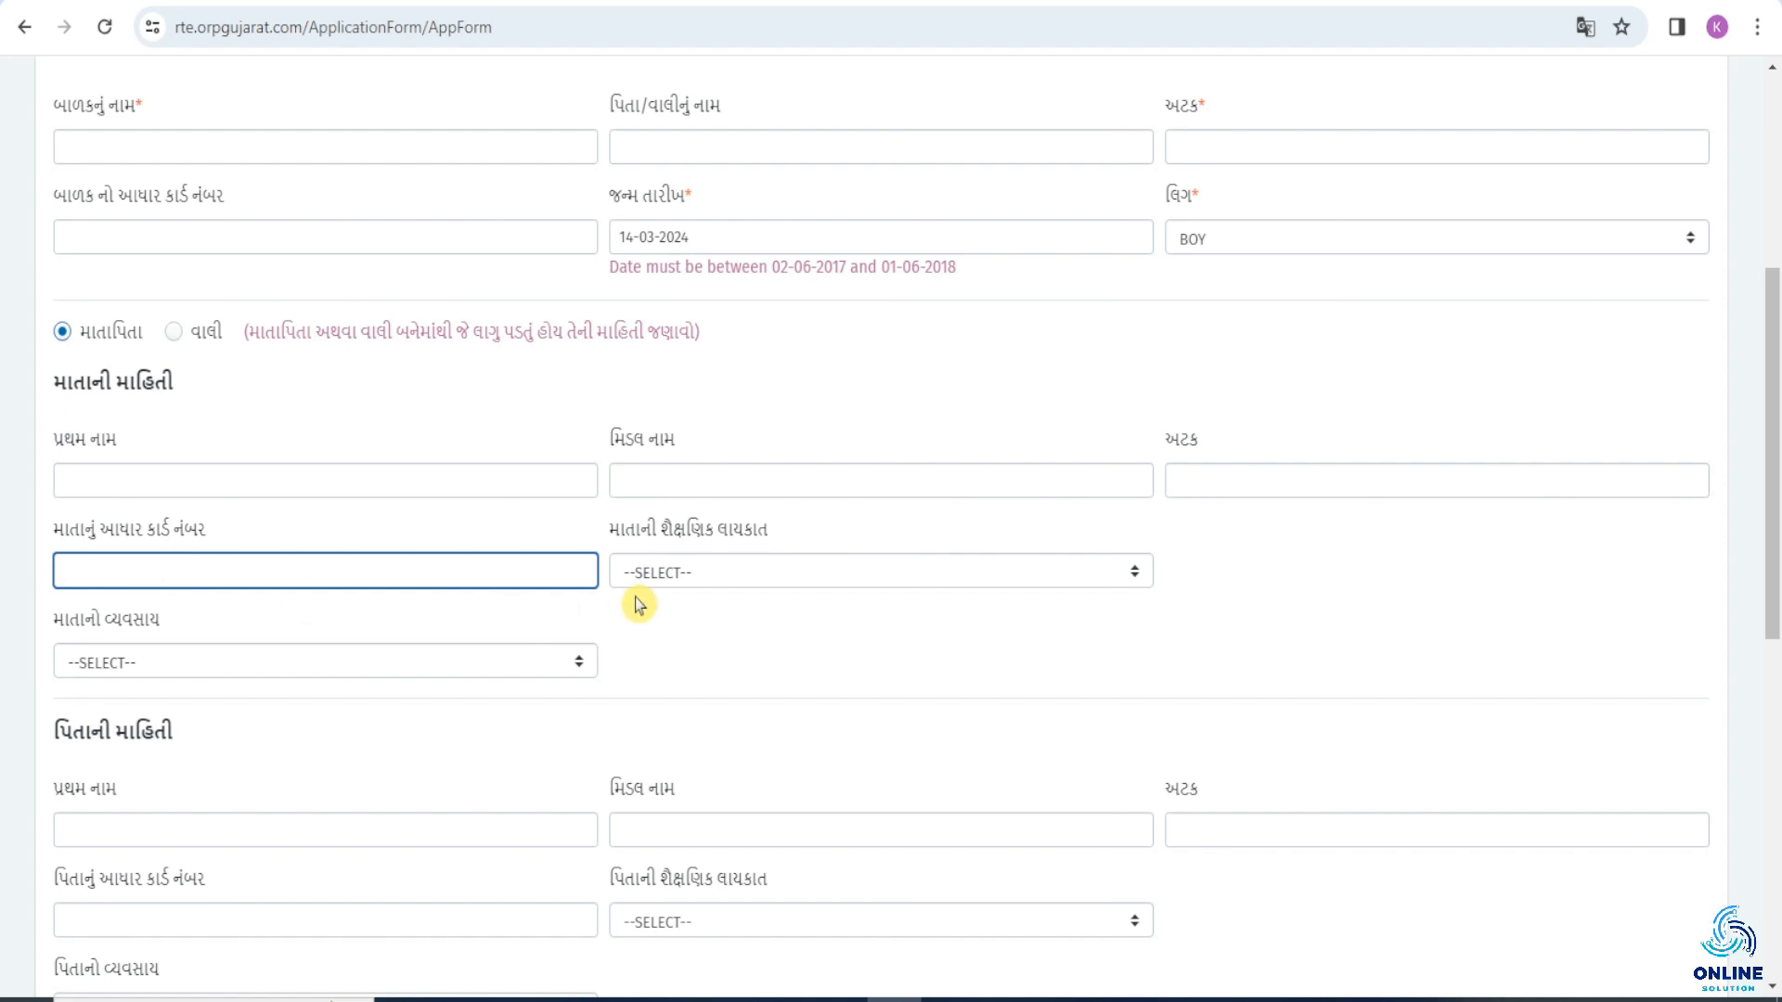
Examine the available options for the mother's educational qualification and occupation without choosing any.
left_click(766, 575)
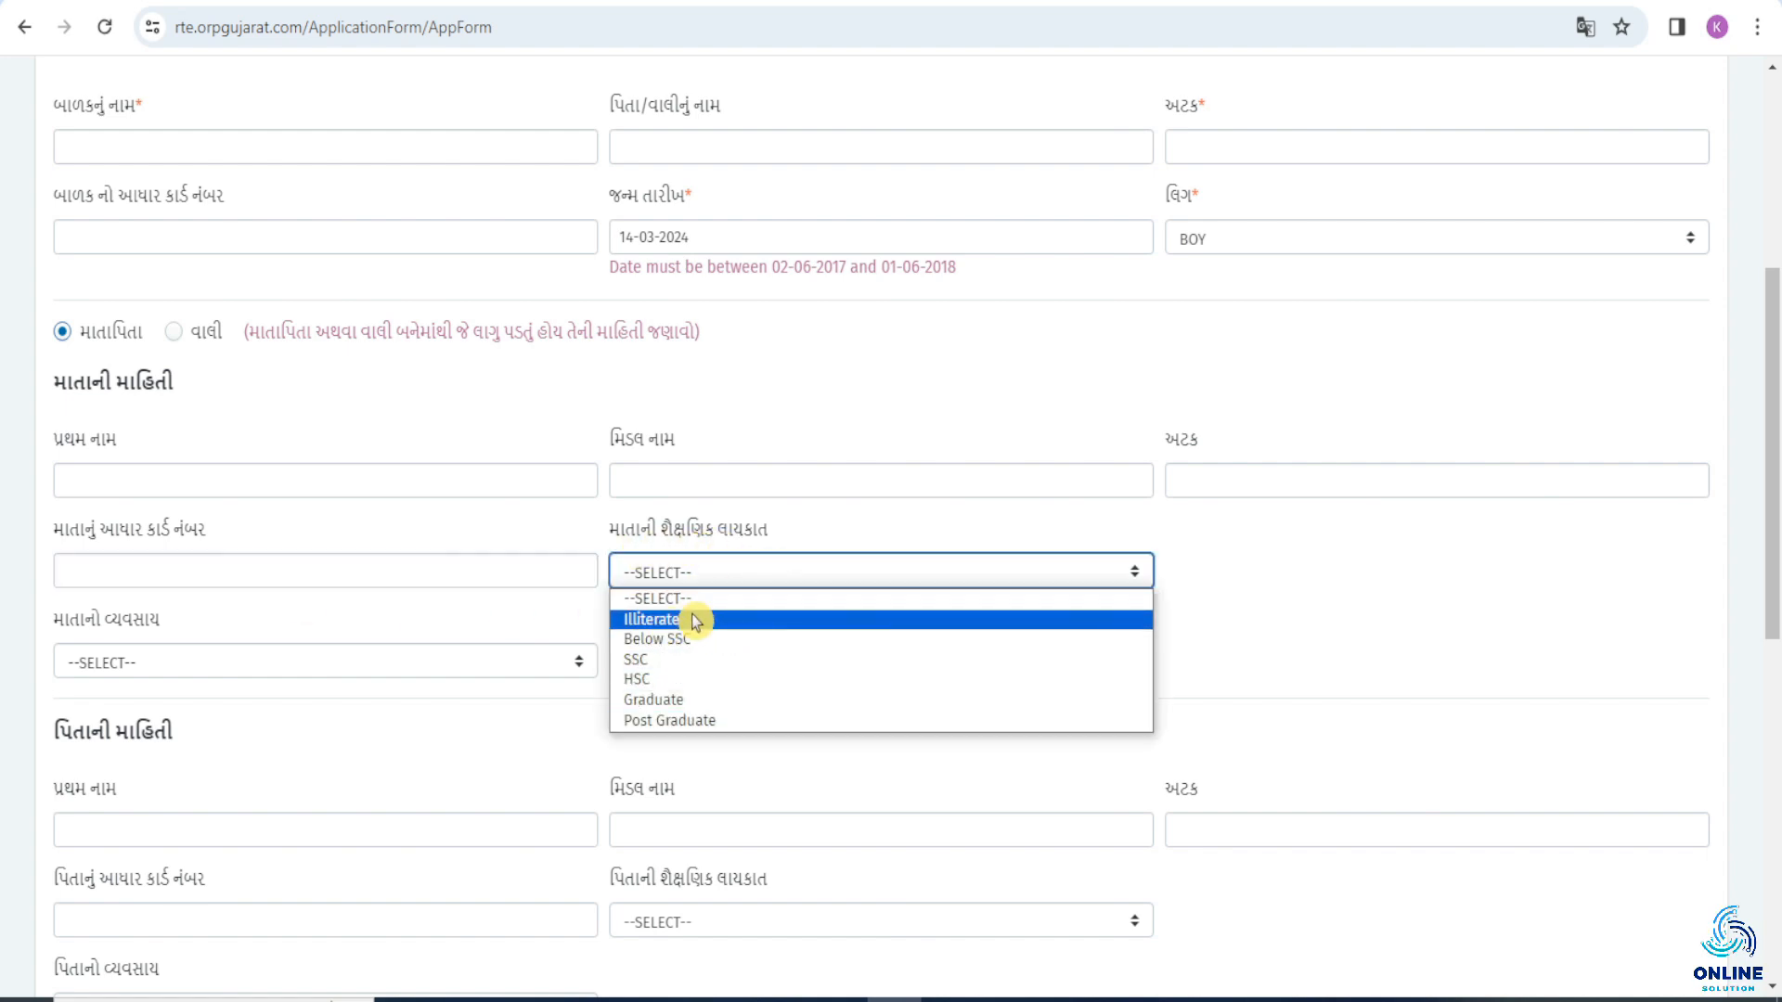
left_click(101, 637)
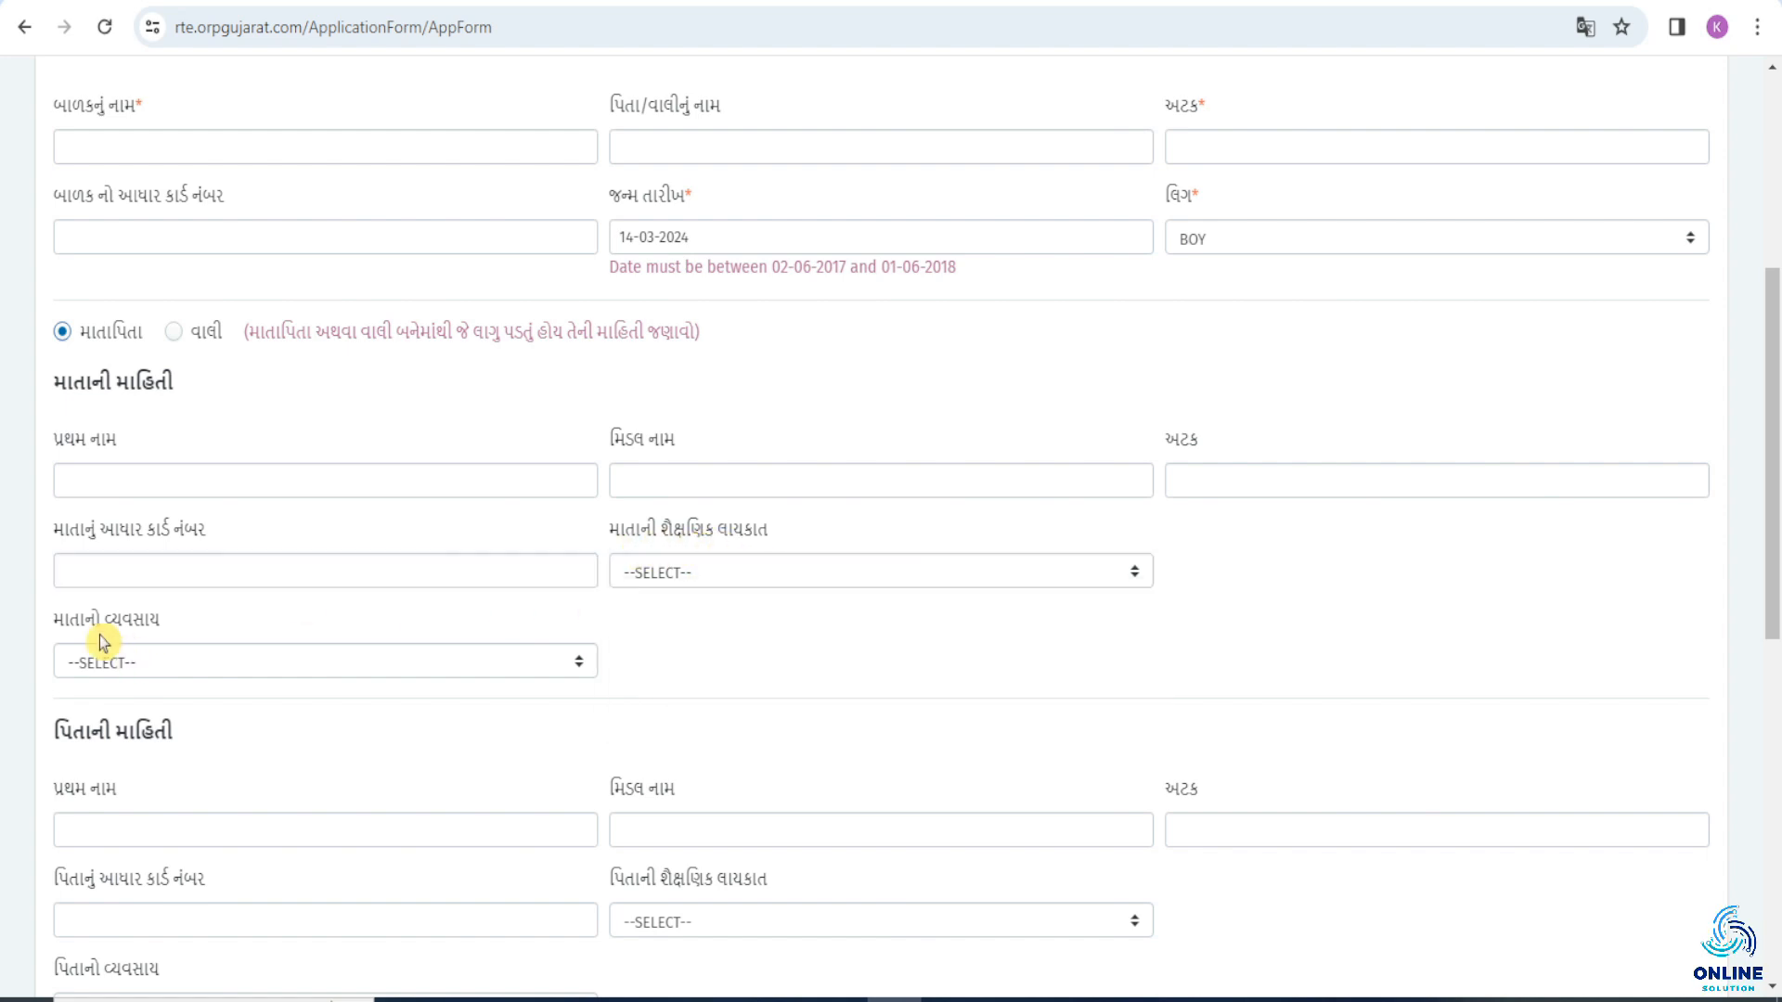
left_click(278, 666)
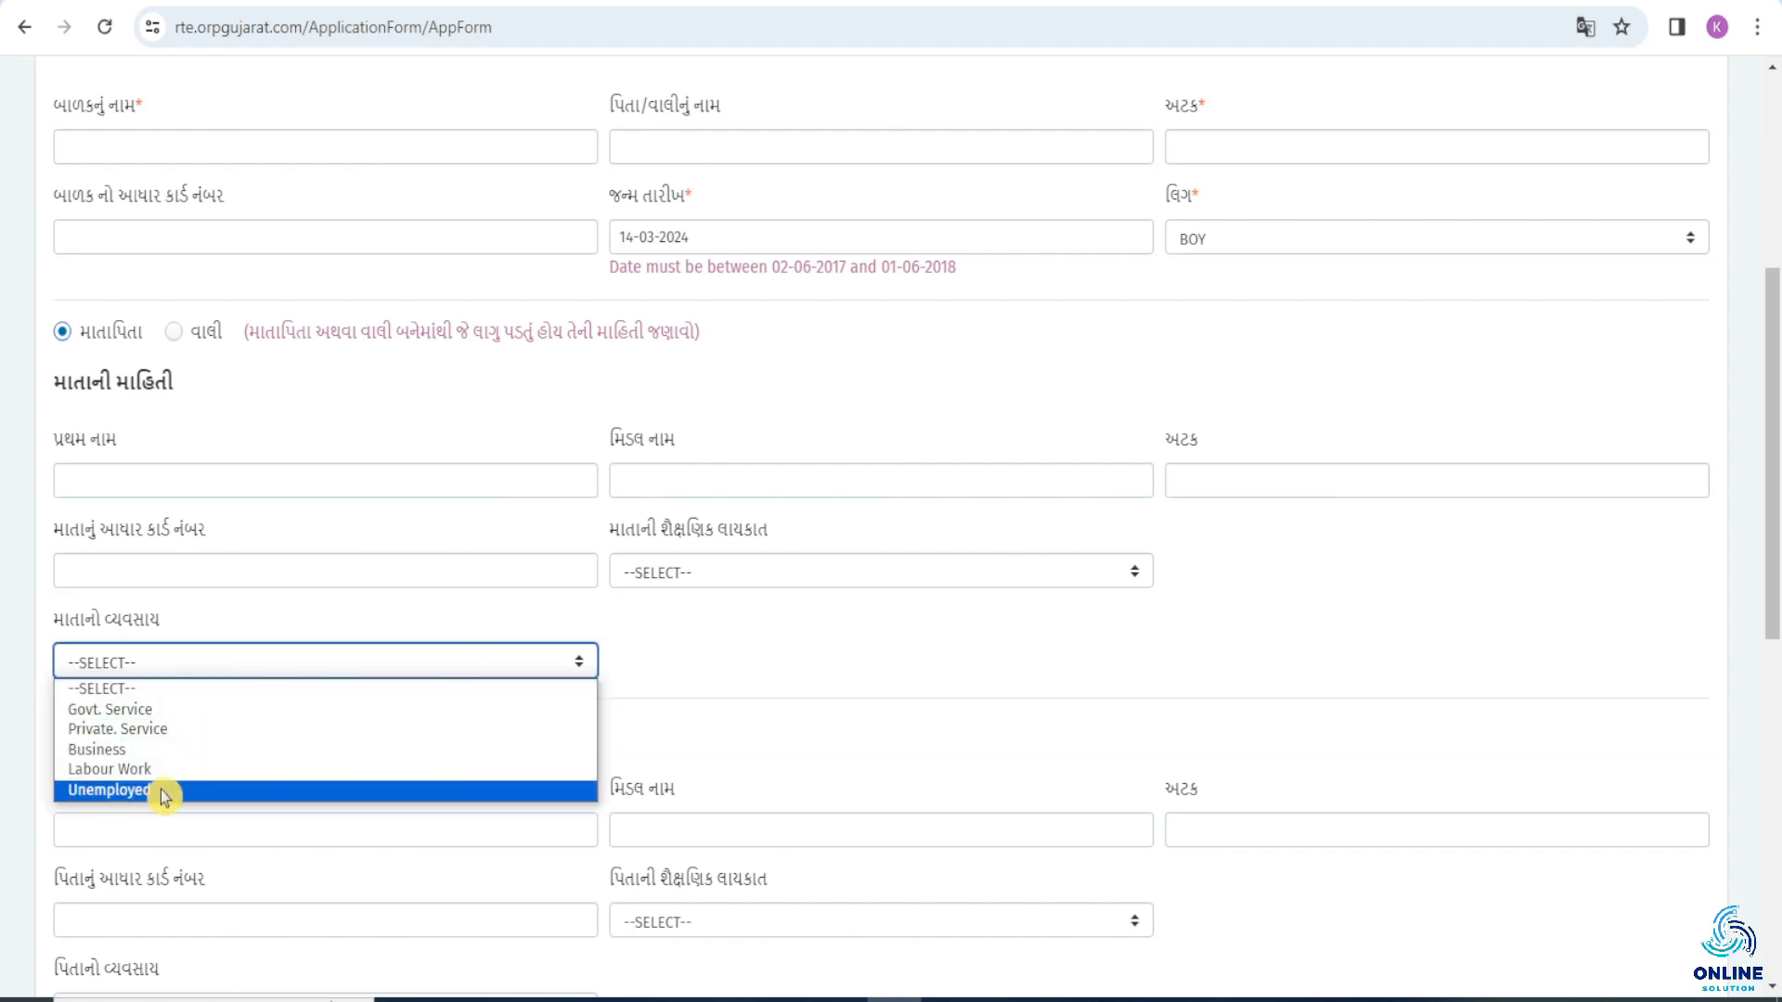
Go through the father's name, surname and Aadhaar card number fields without filling them in, and examine his educational qualification and occupation options.
scroll(12, 406, "down", 4)
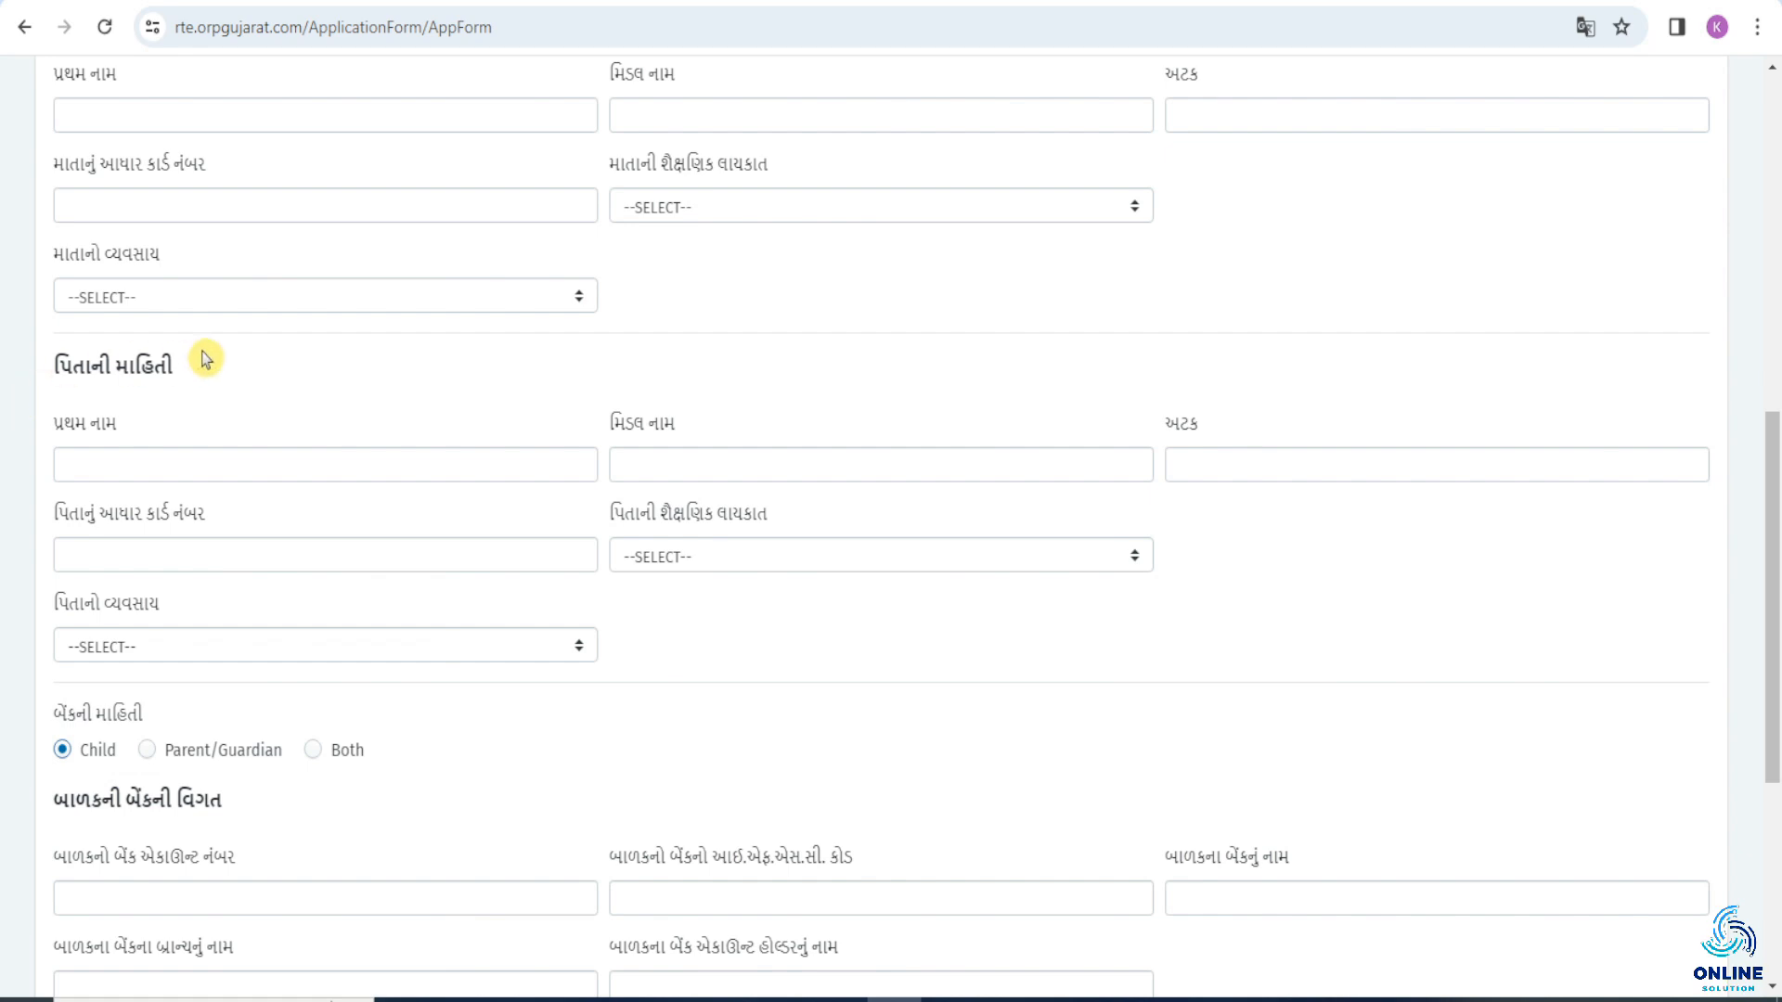
left_click(148, 463)
left_click(736, 463)
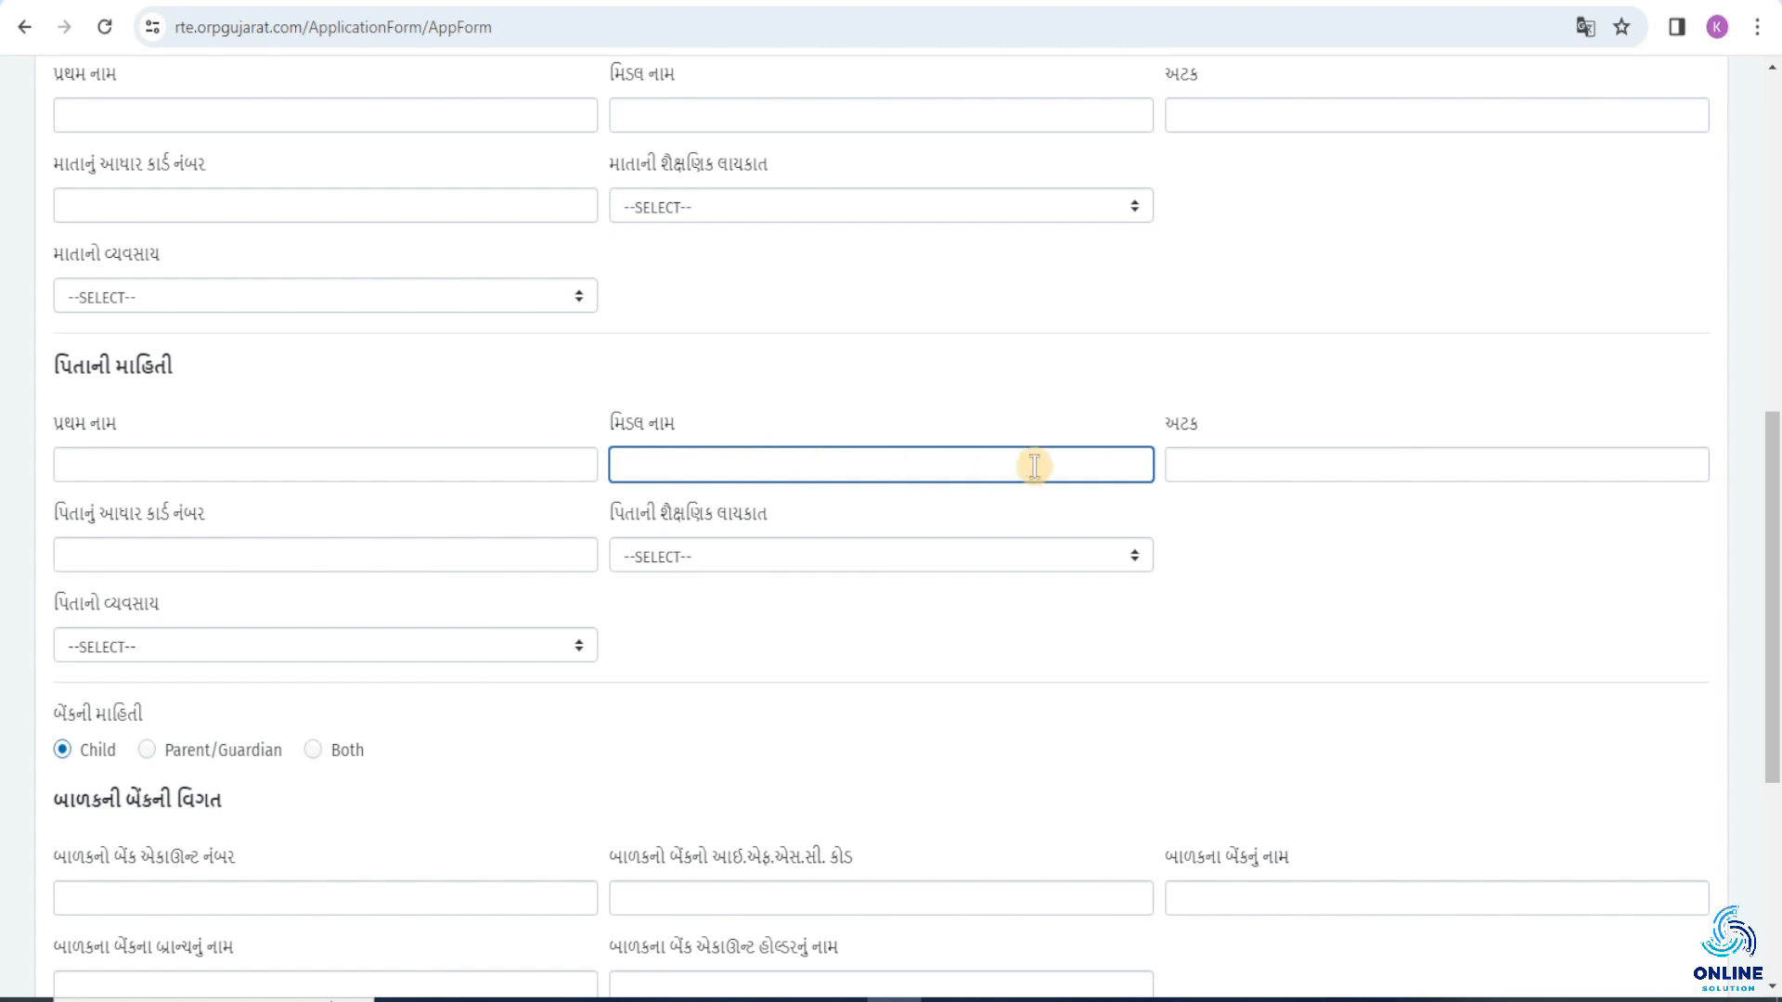
left_click(1271, 459)
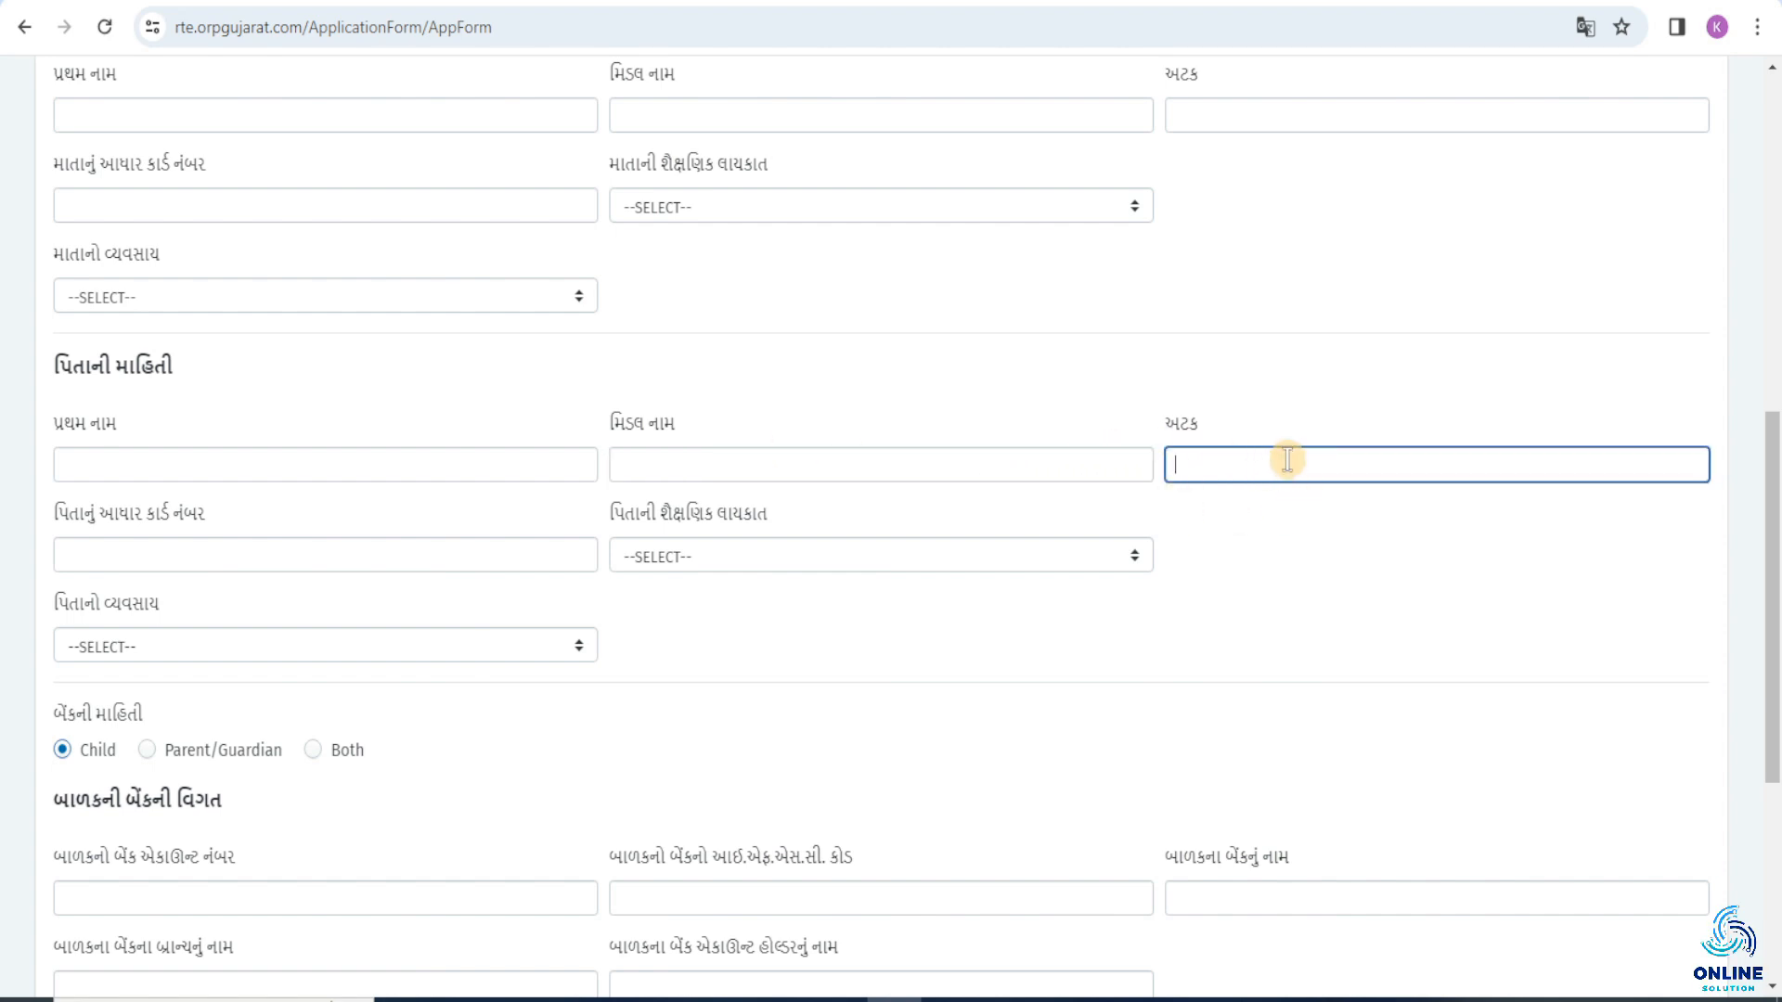
left_click(130, 553)
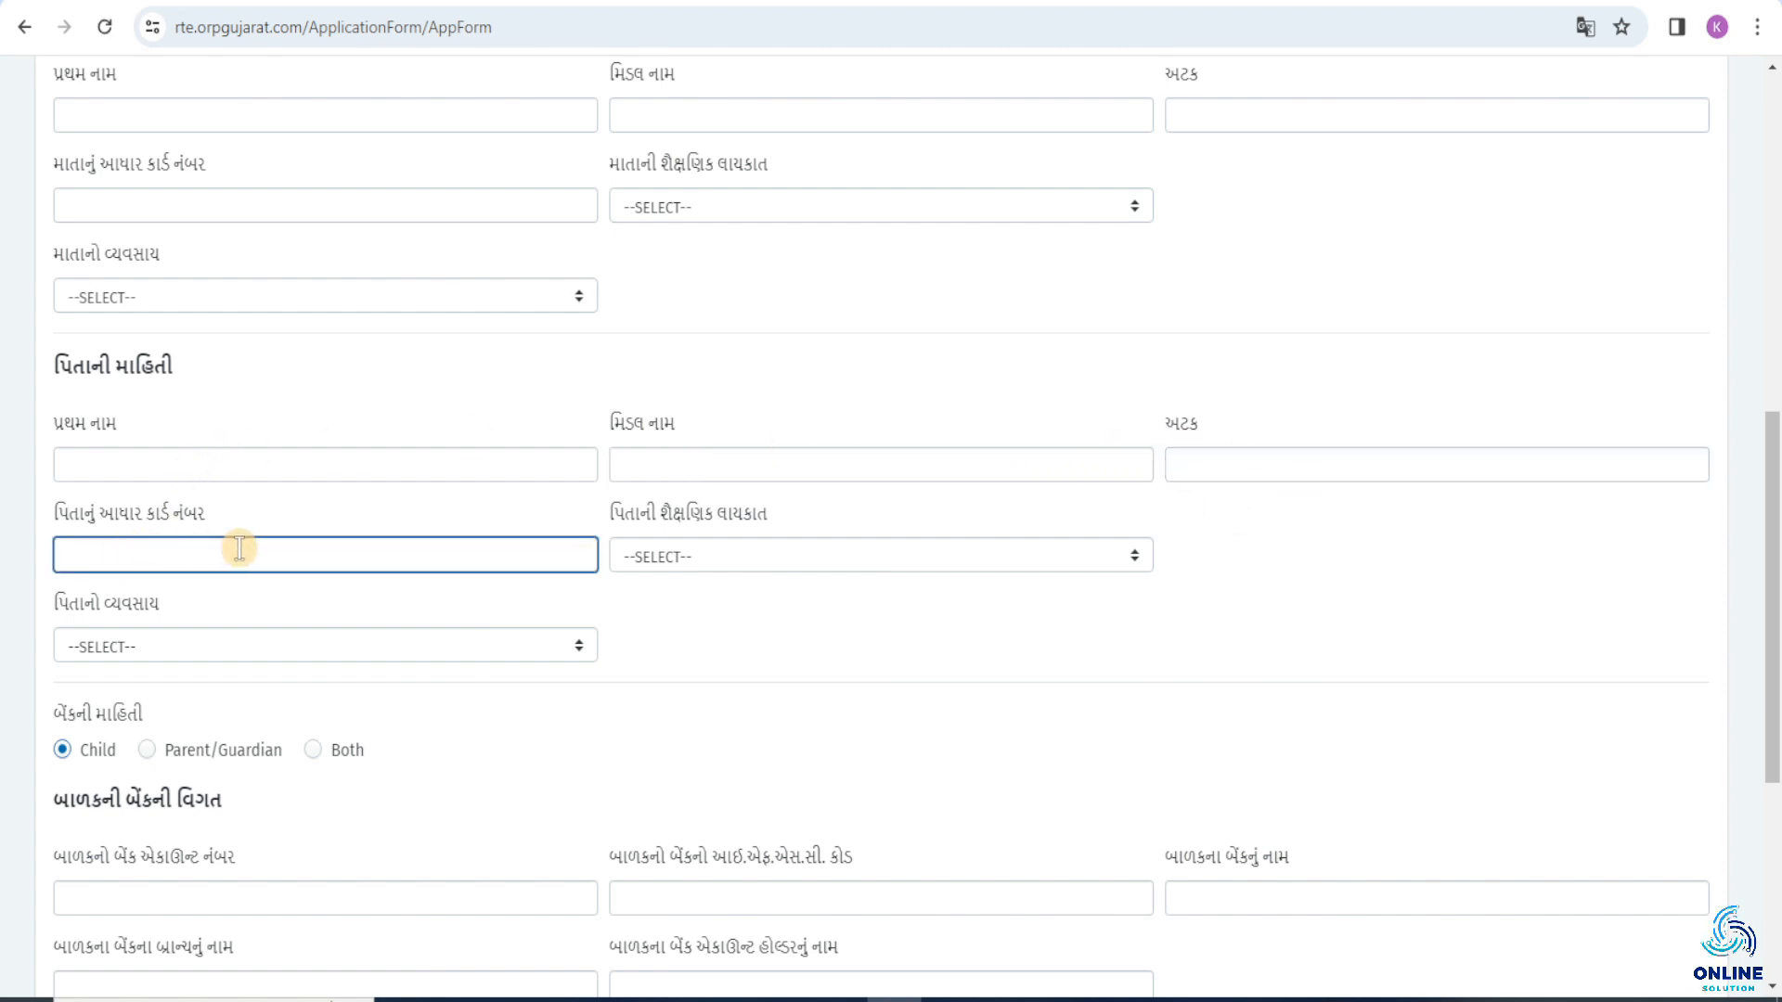
left_click(696, 560)
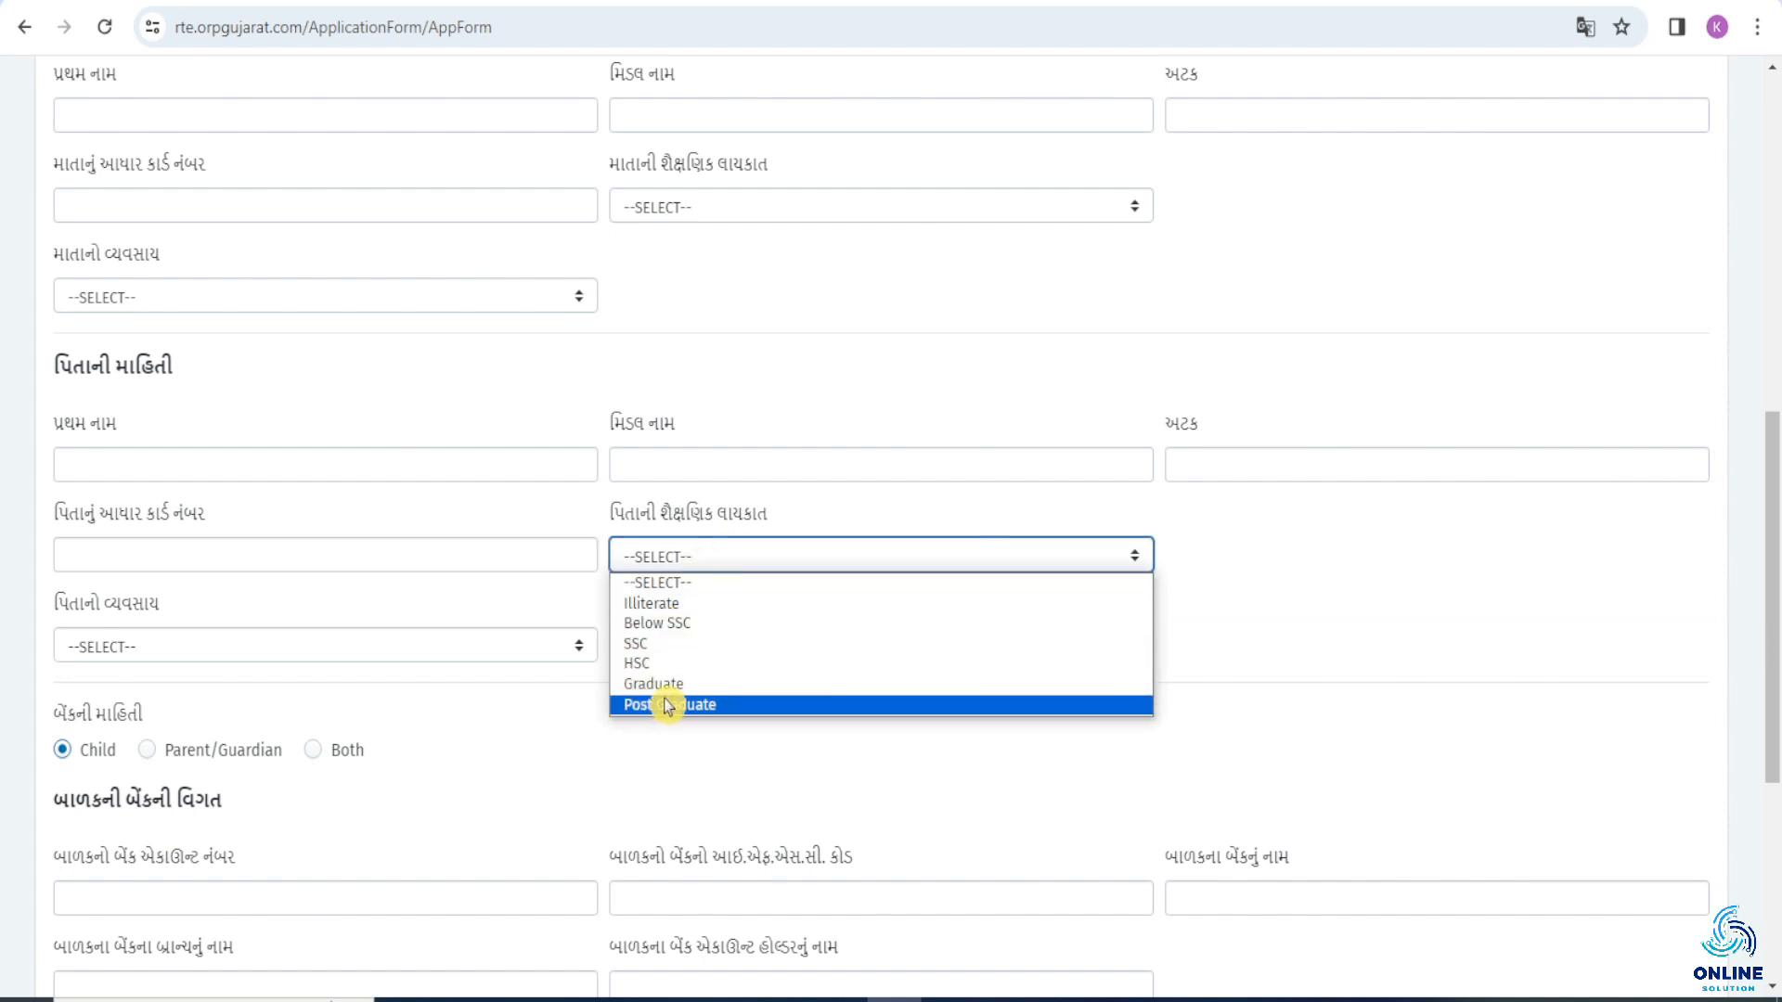
left_click(370, 649)
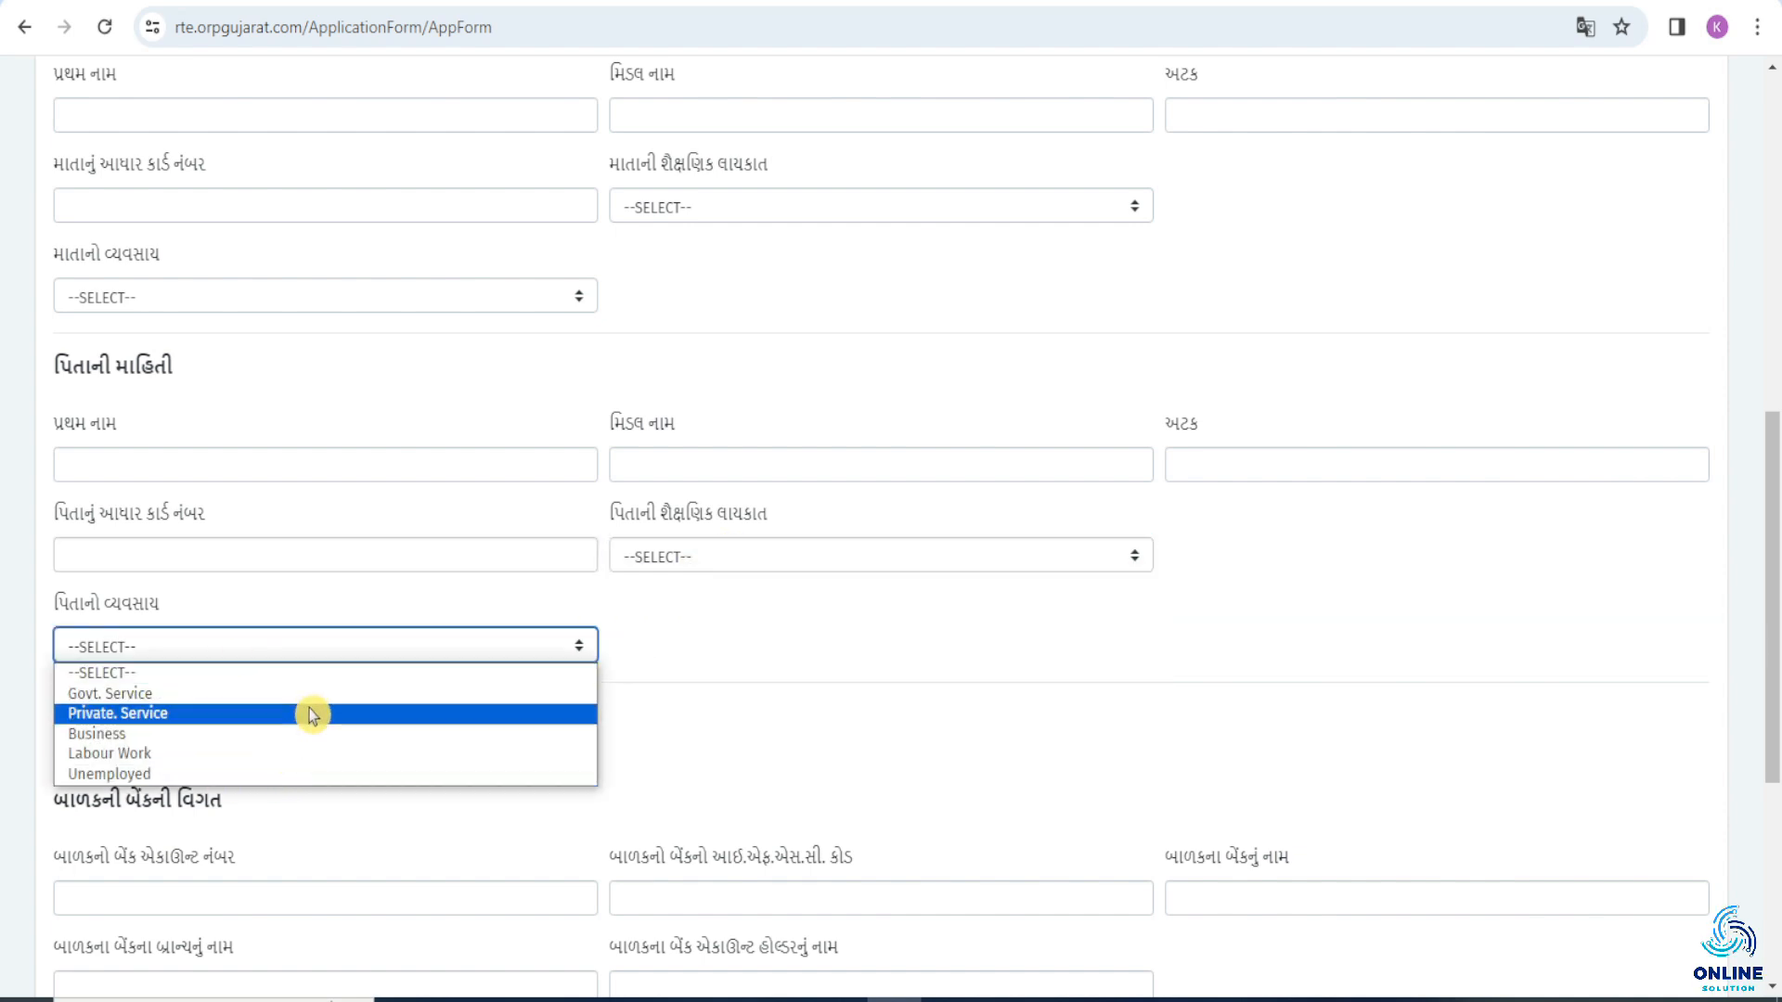
Switch the bank information to Parent/Guardian and Both to view their fields, and return it to Child.
scroll(179, 744, "down", 4)
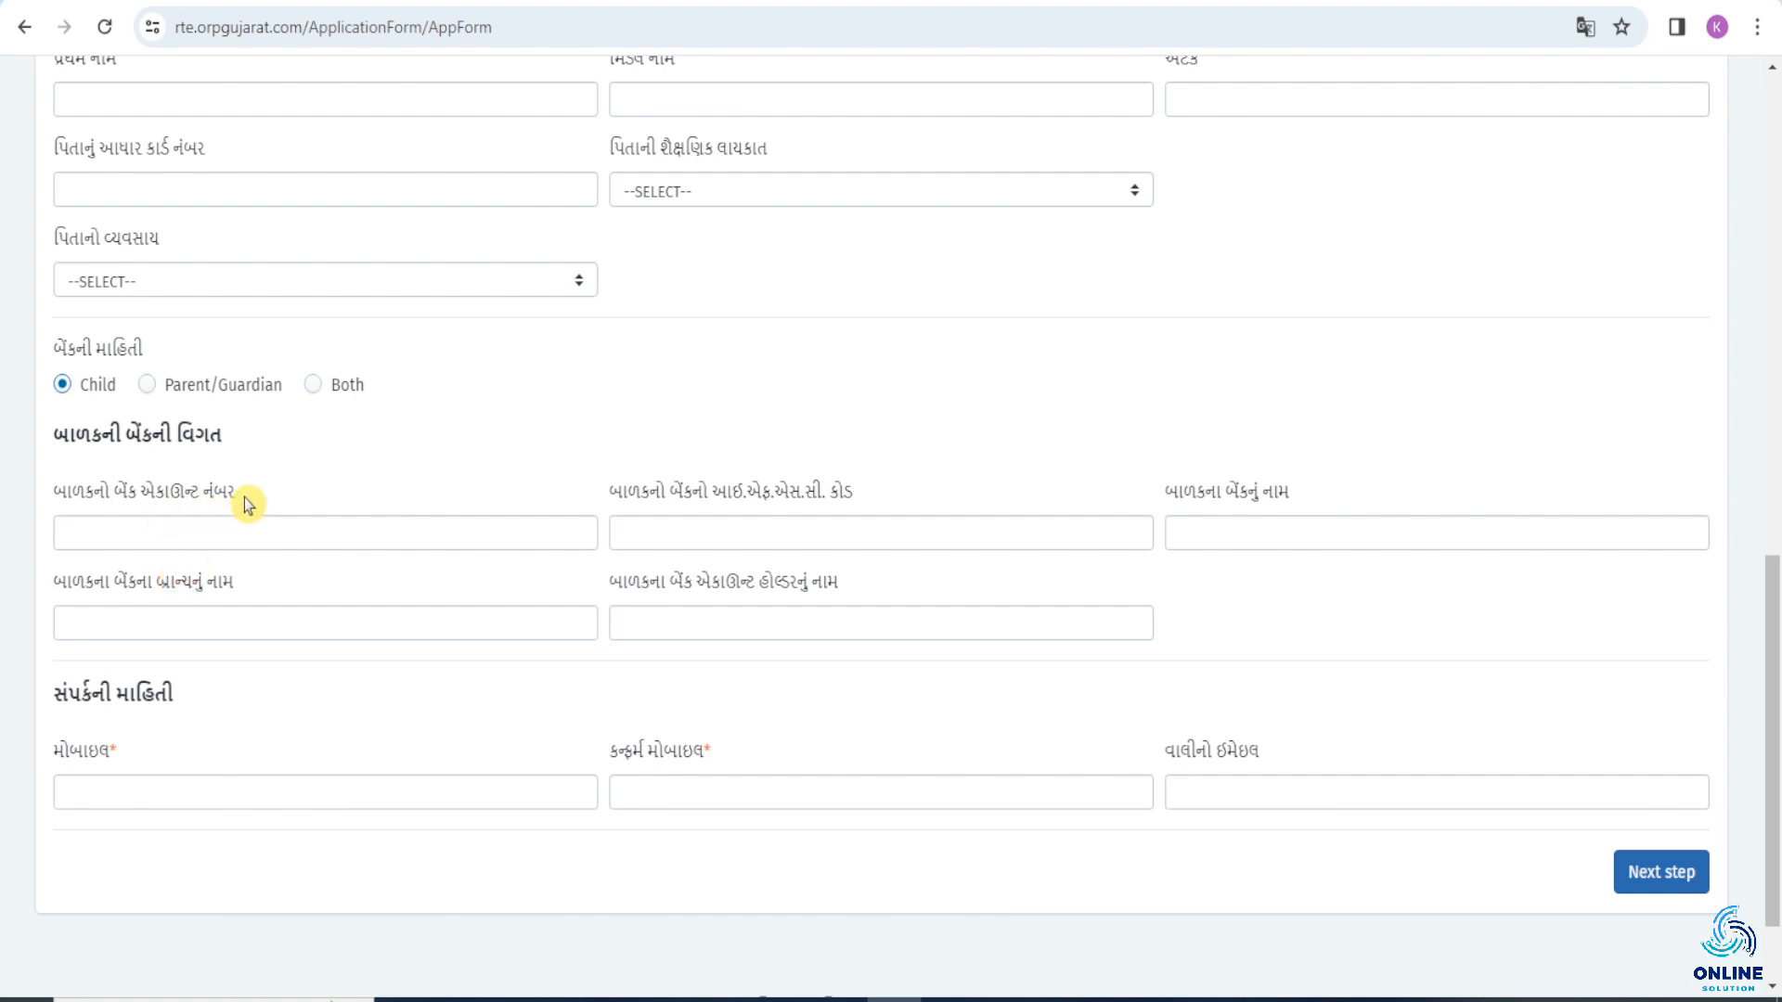
left_click(152, 393)
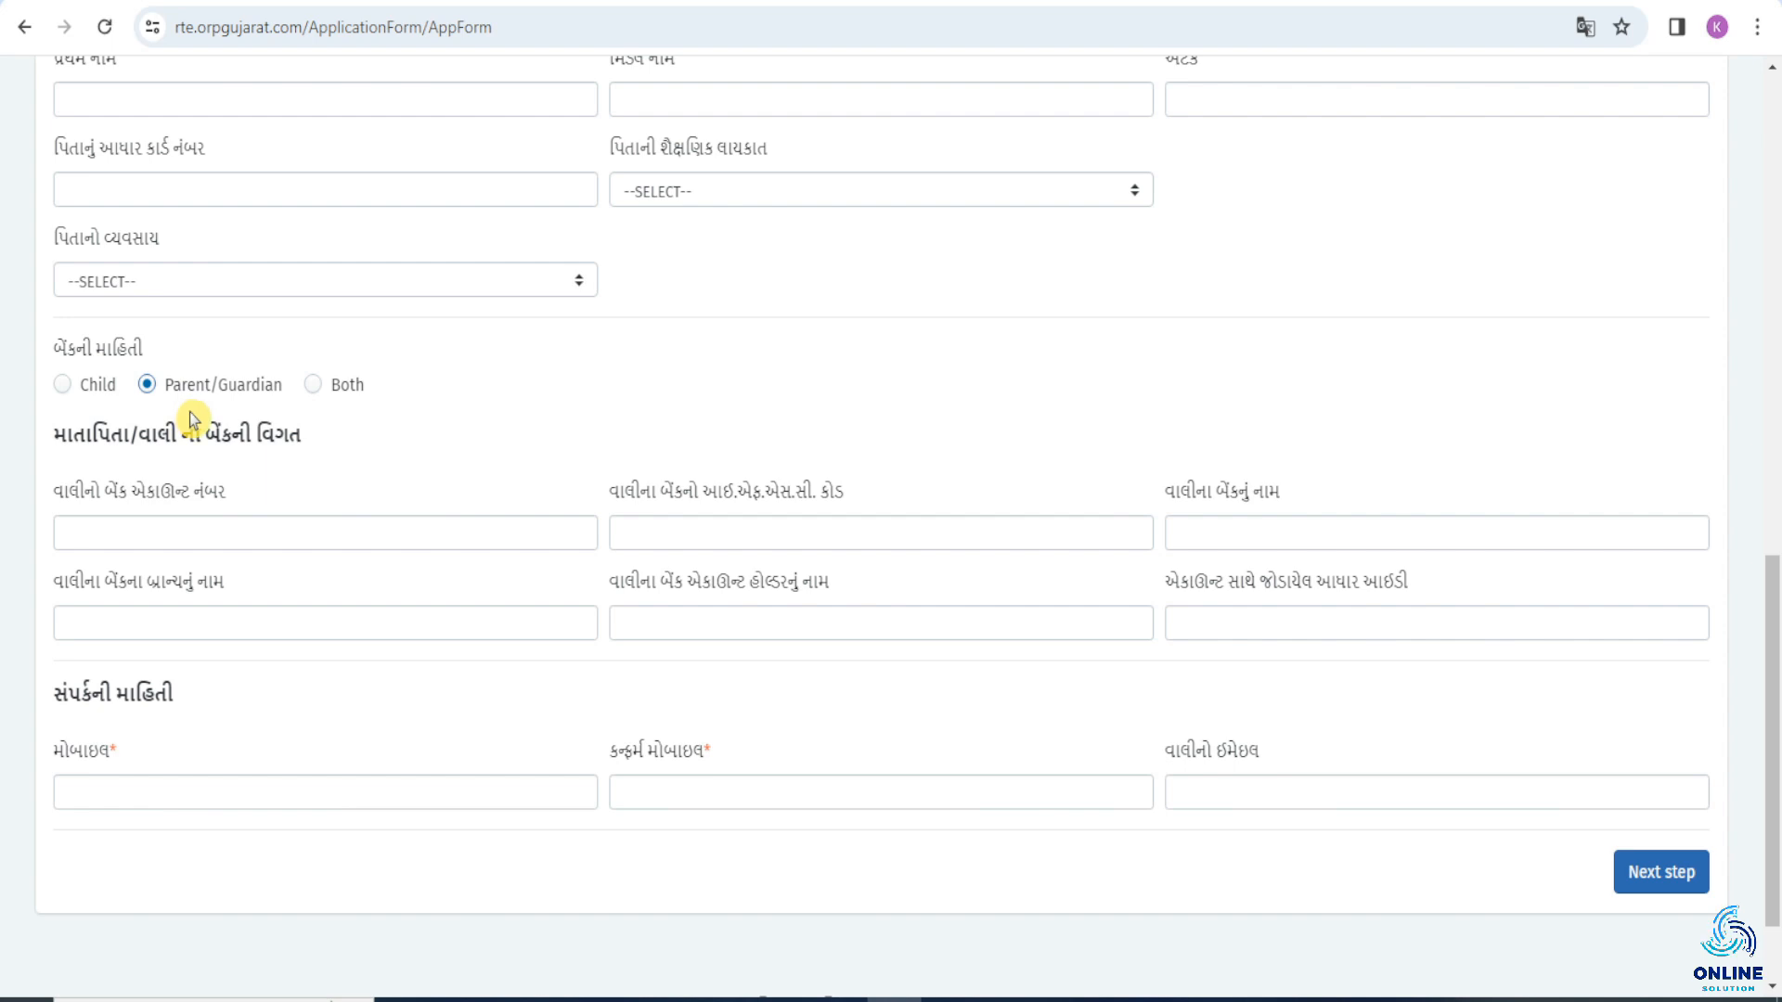
left_click(314, 386)
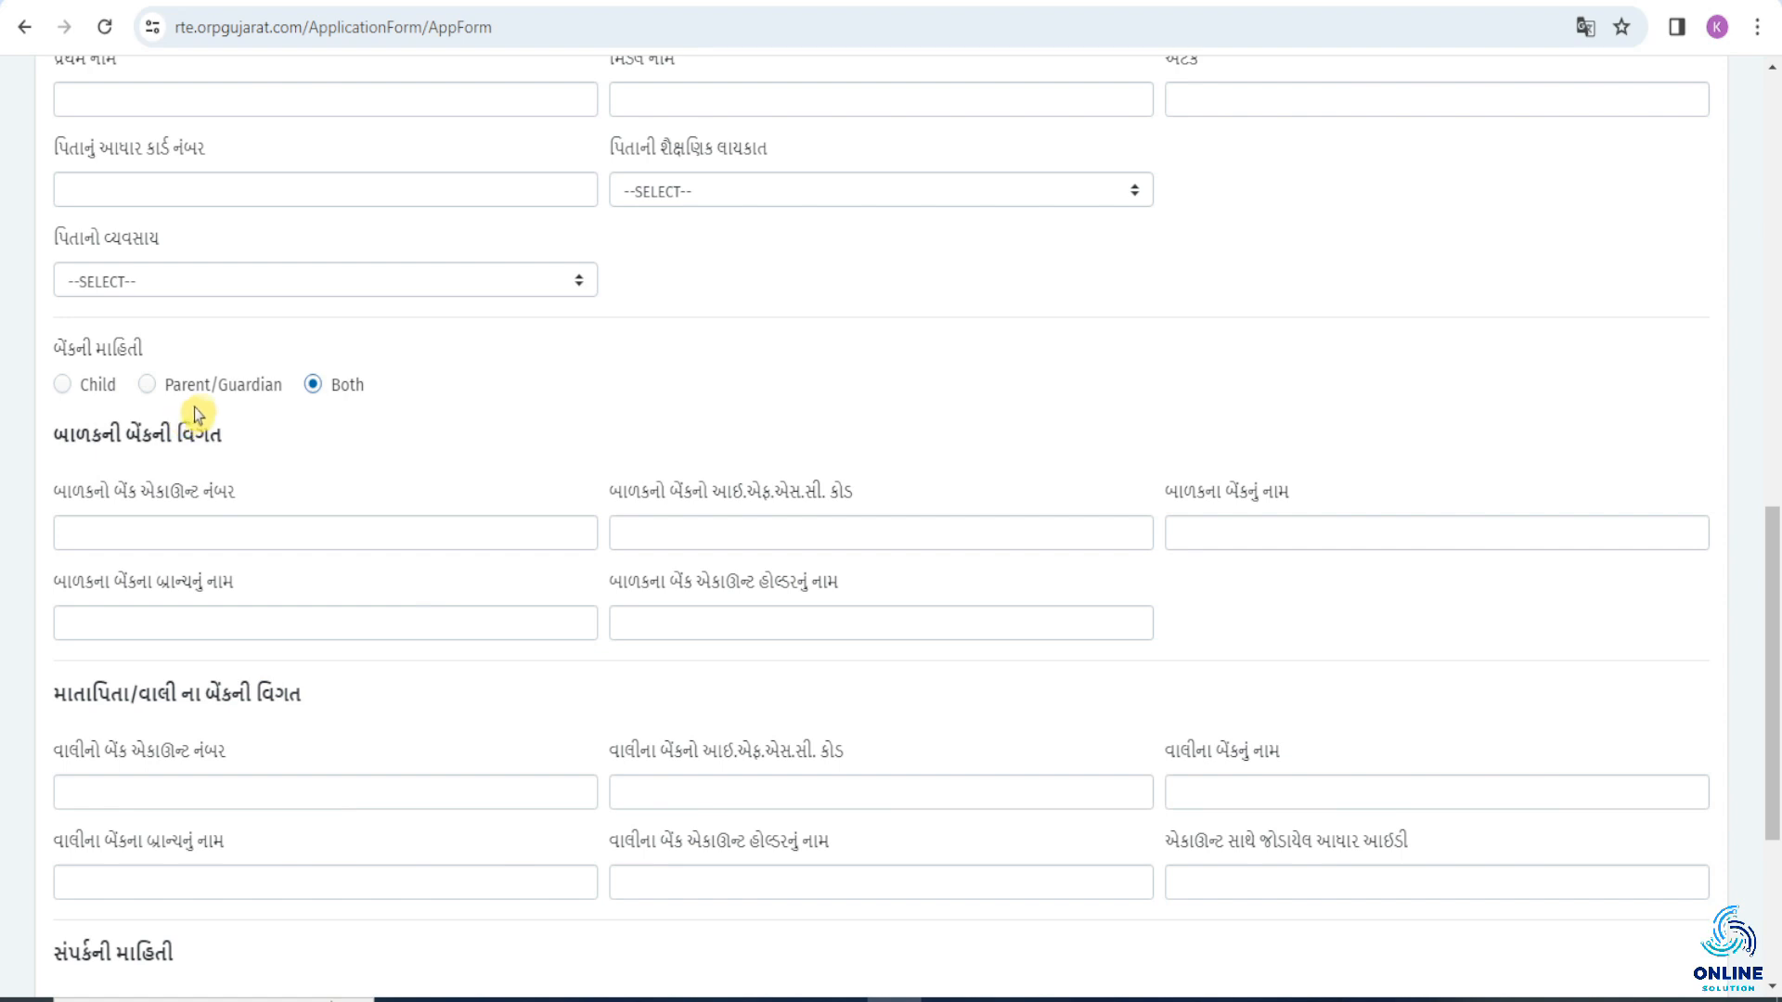
left_click(93, 384)
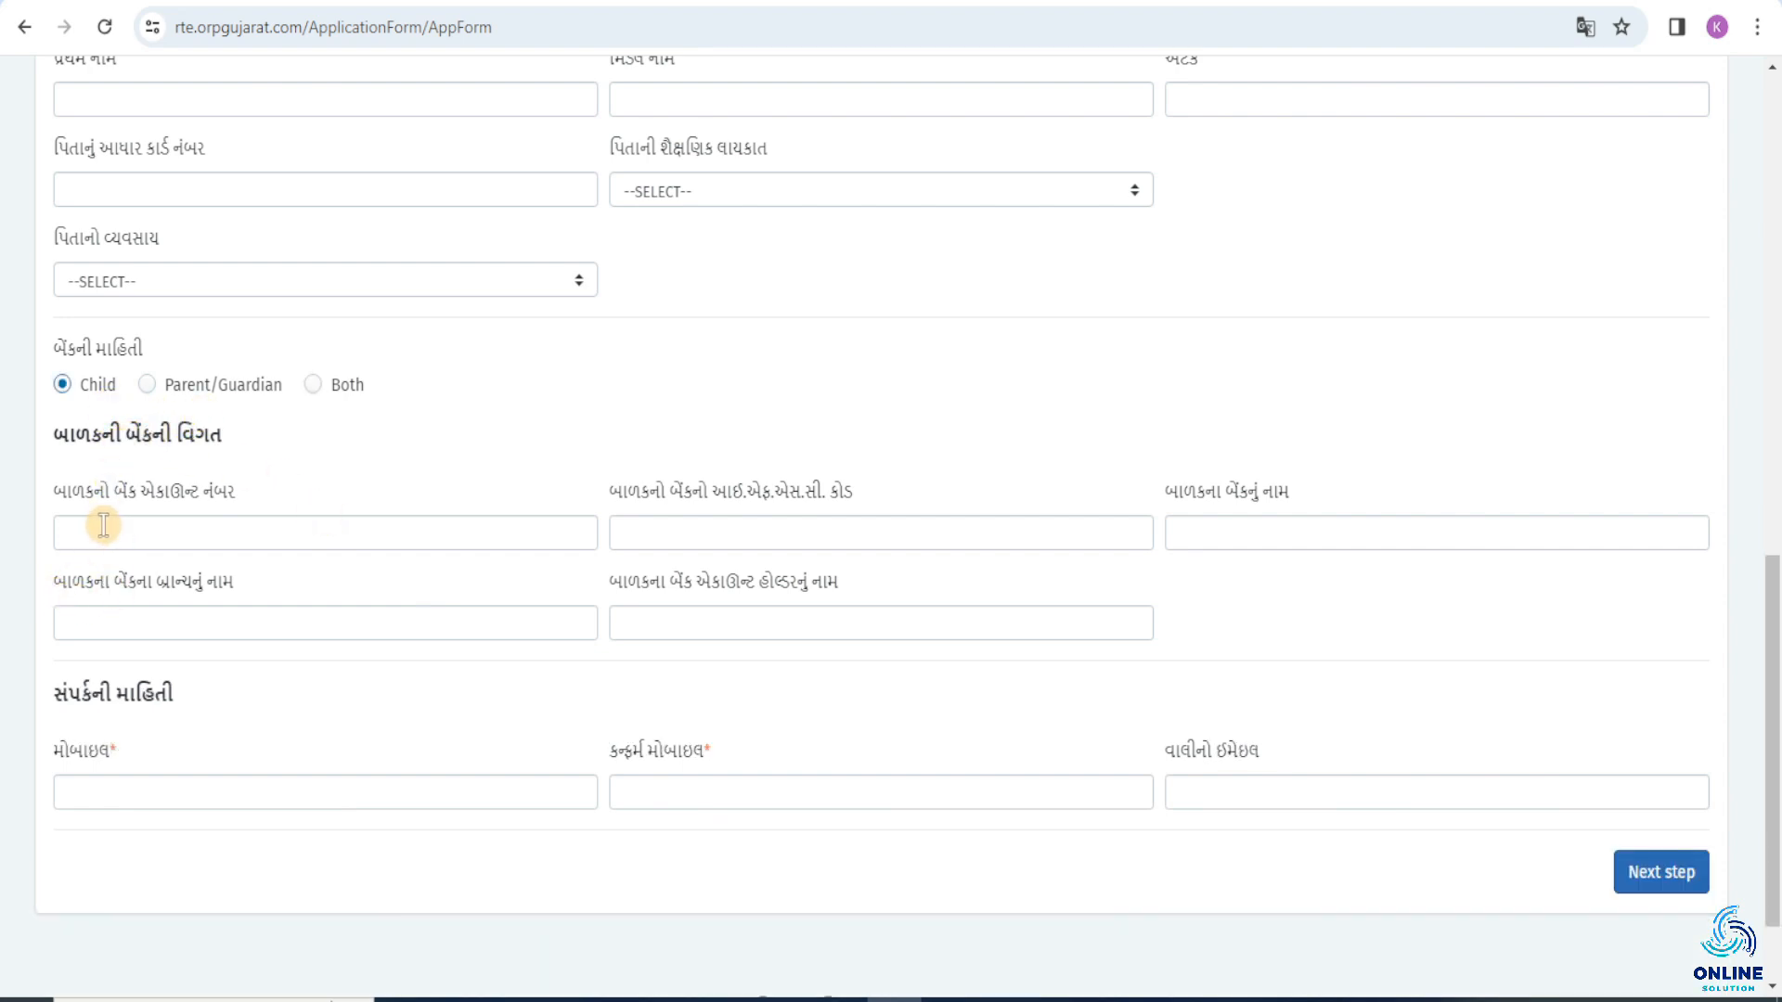
Go through the child's bank account number, IFSC code, bank name, branch name and account holder name fields without filling them in.
left_click(176, 530)
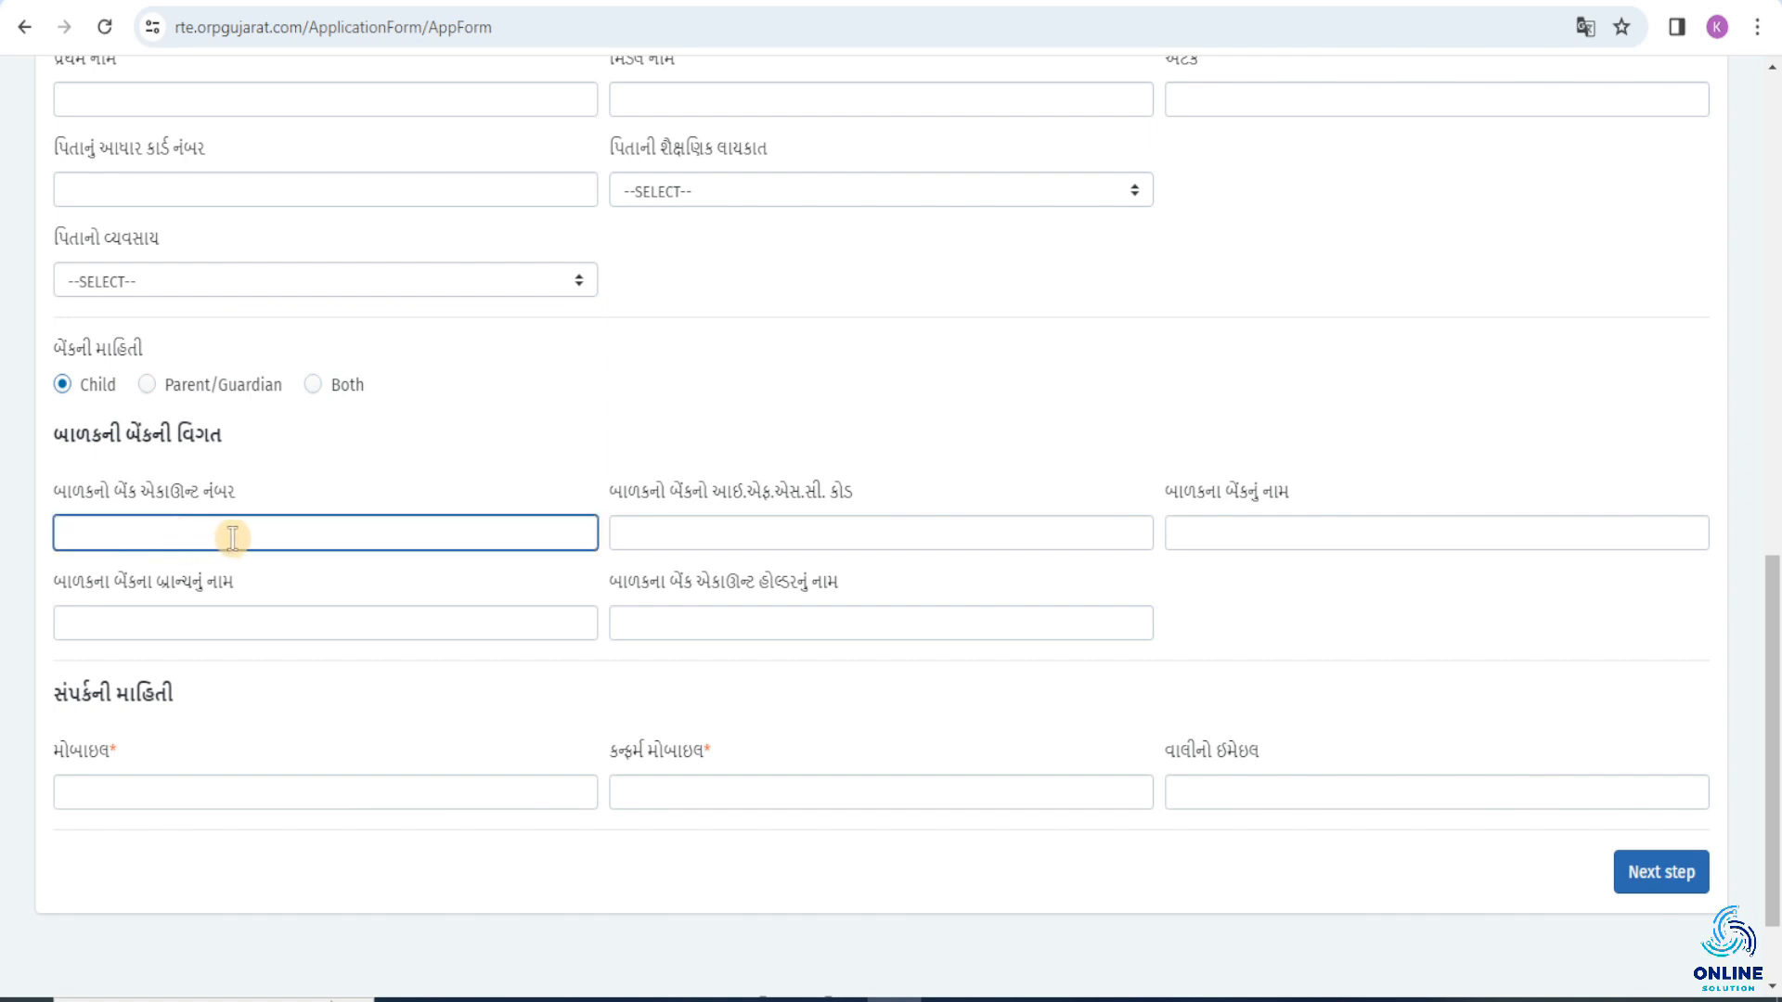
left_click(665, 536)
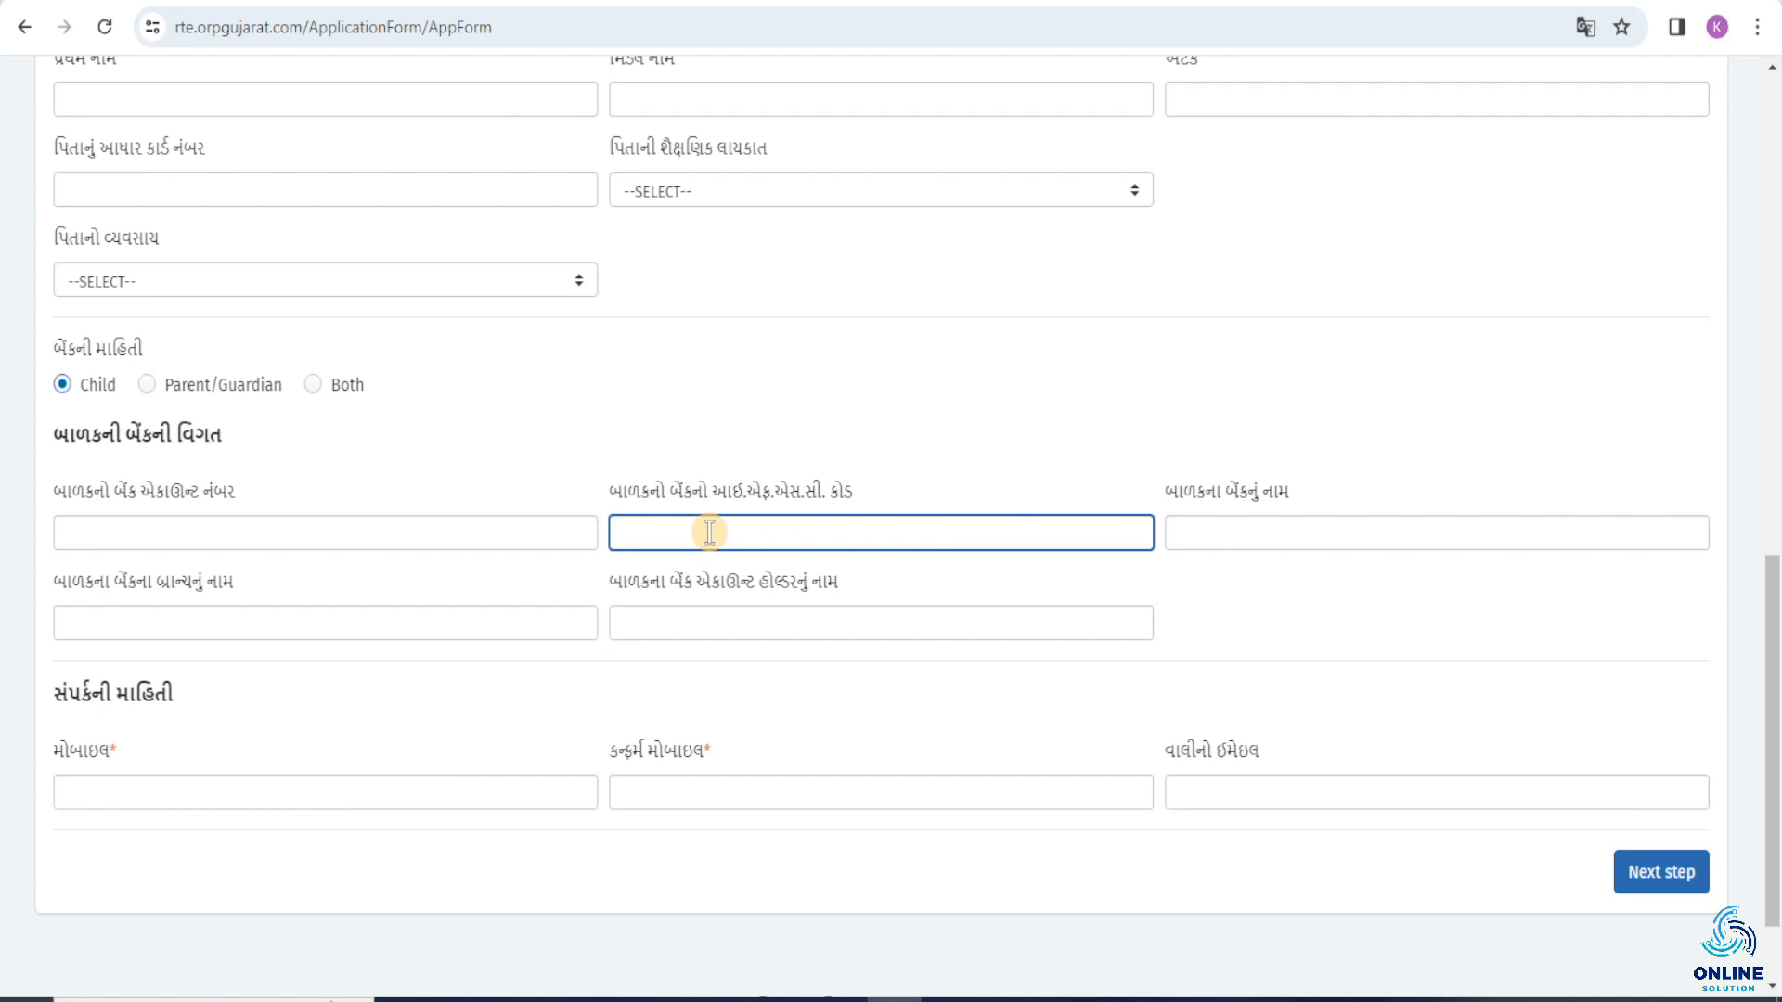
left_click(1188, 532)
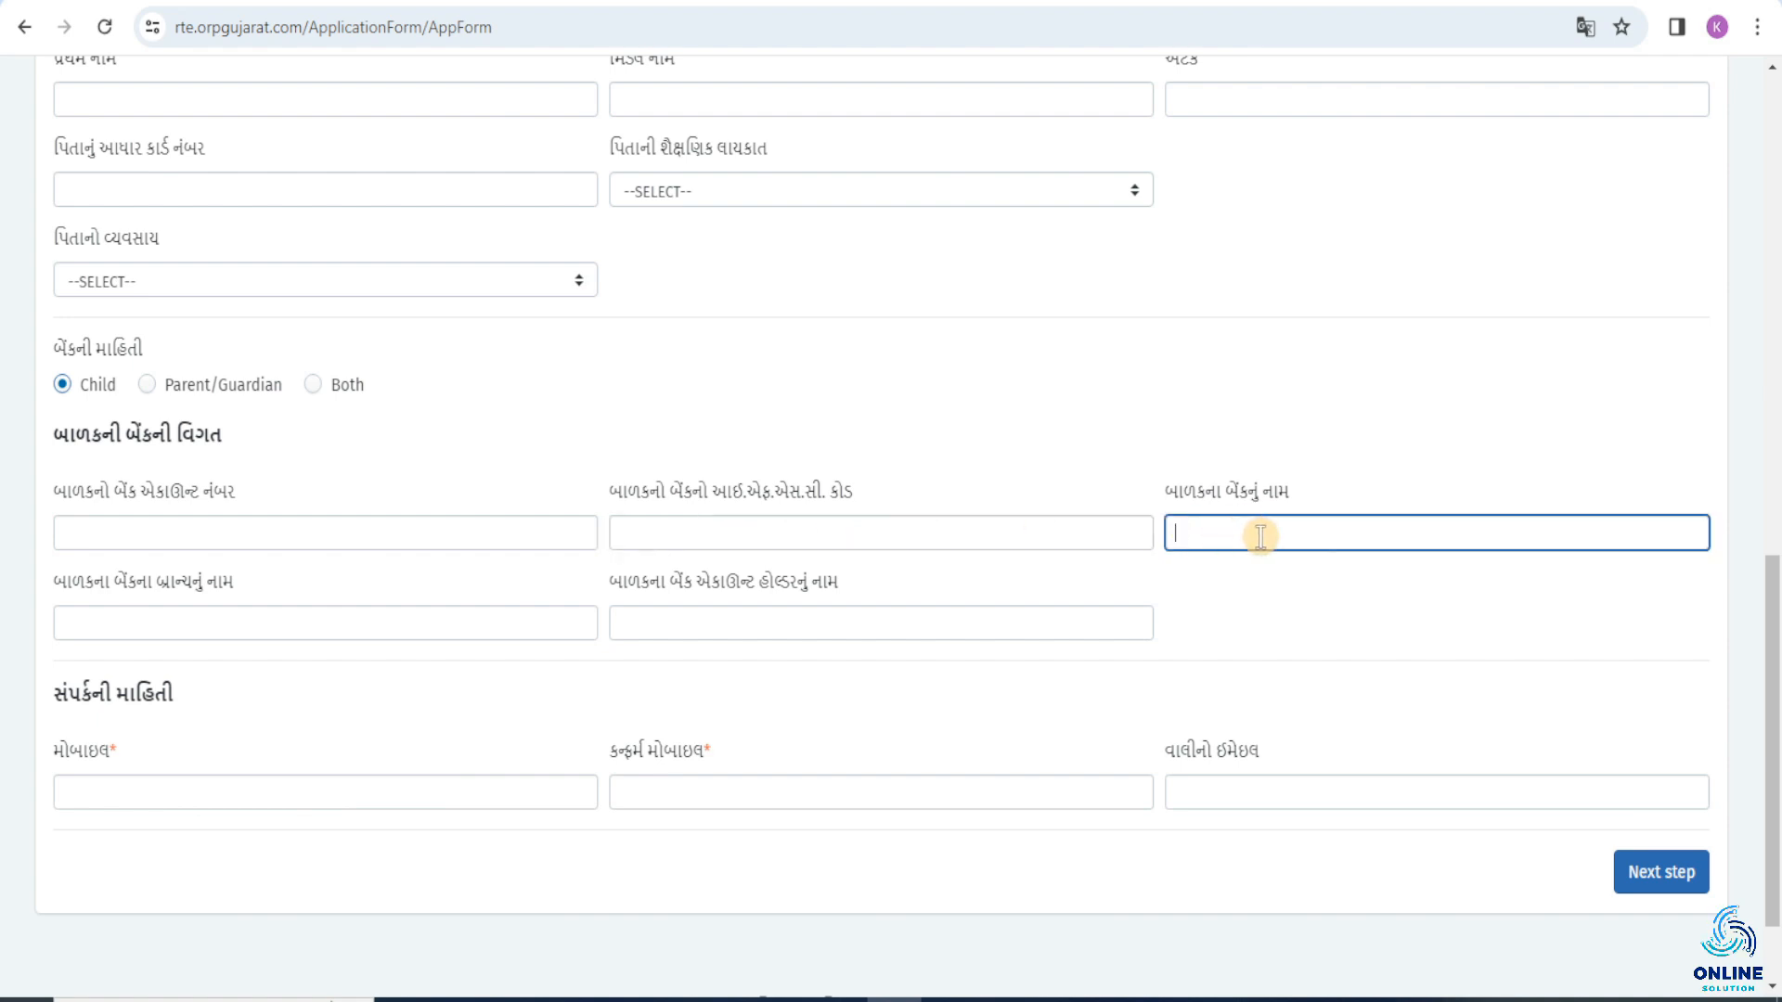
left_click(209, 614)
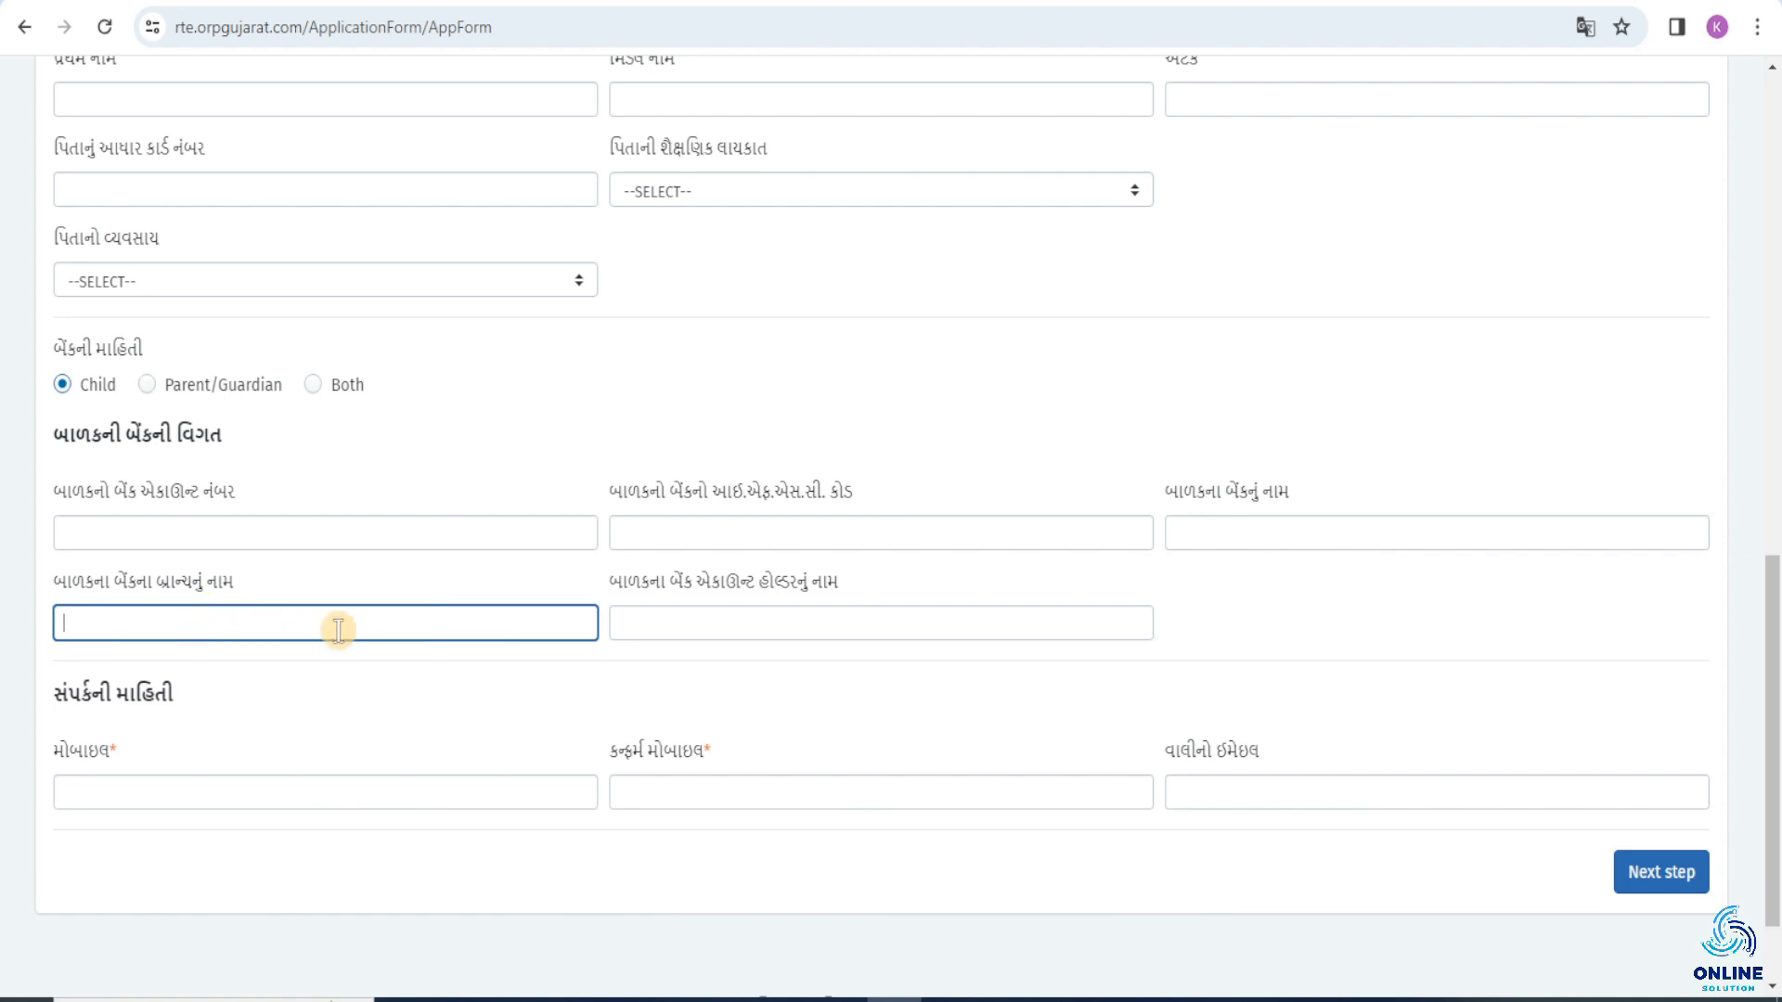
left_click(646, 635)
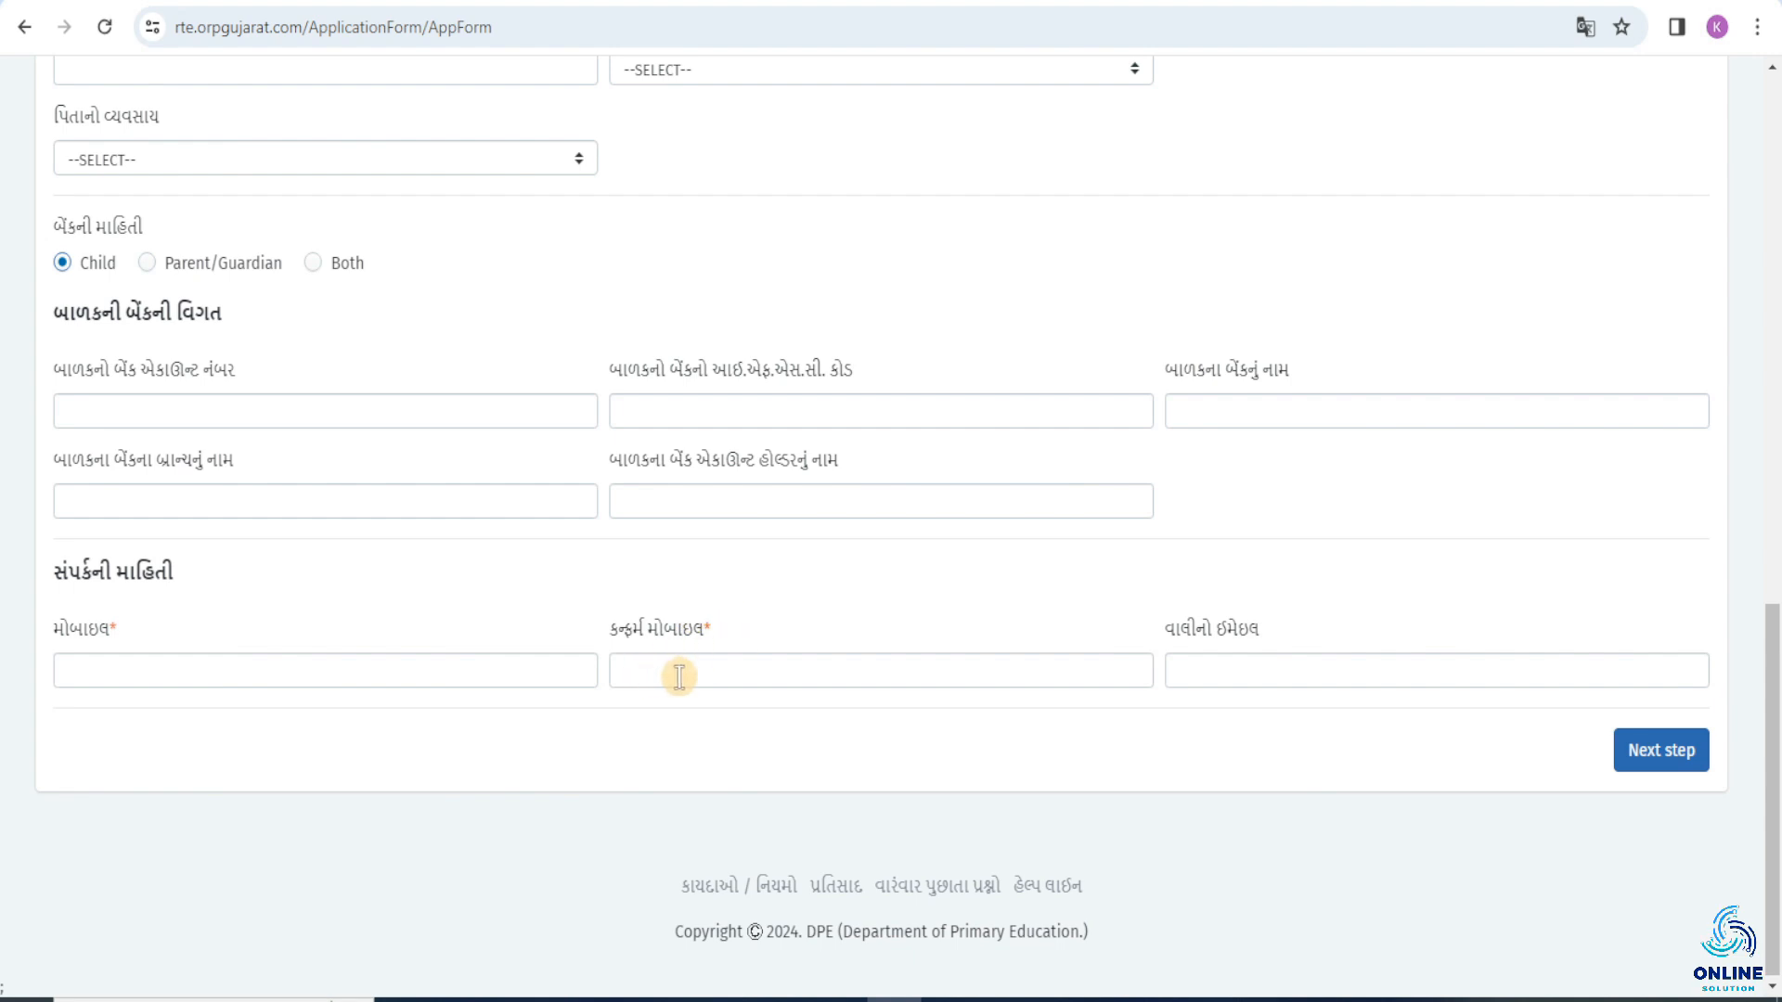
Go through the confirm mobile and guardian's email fields without filling them in, and advance the application to Form B.
left_click(742, 664)
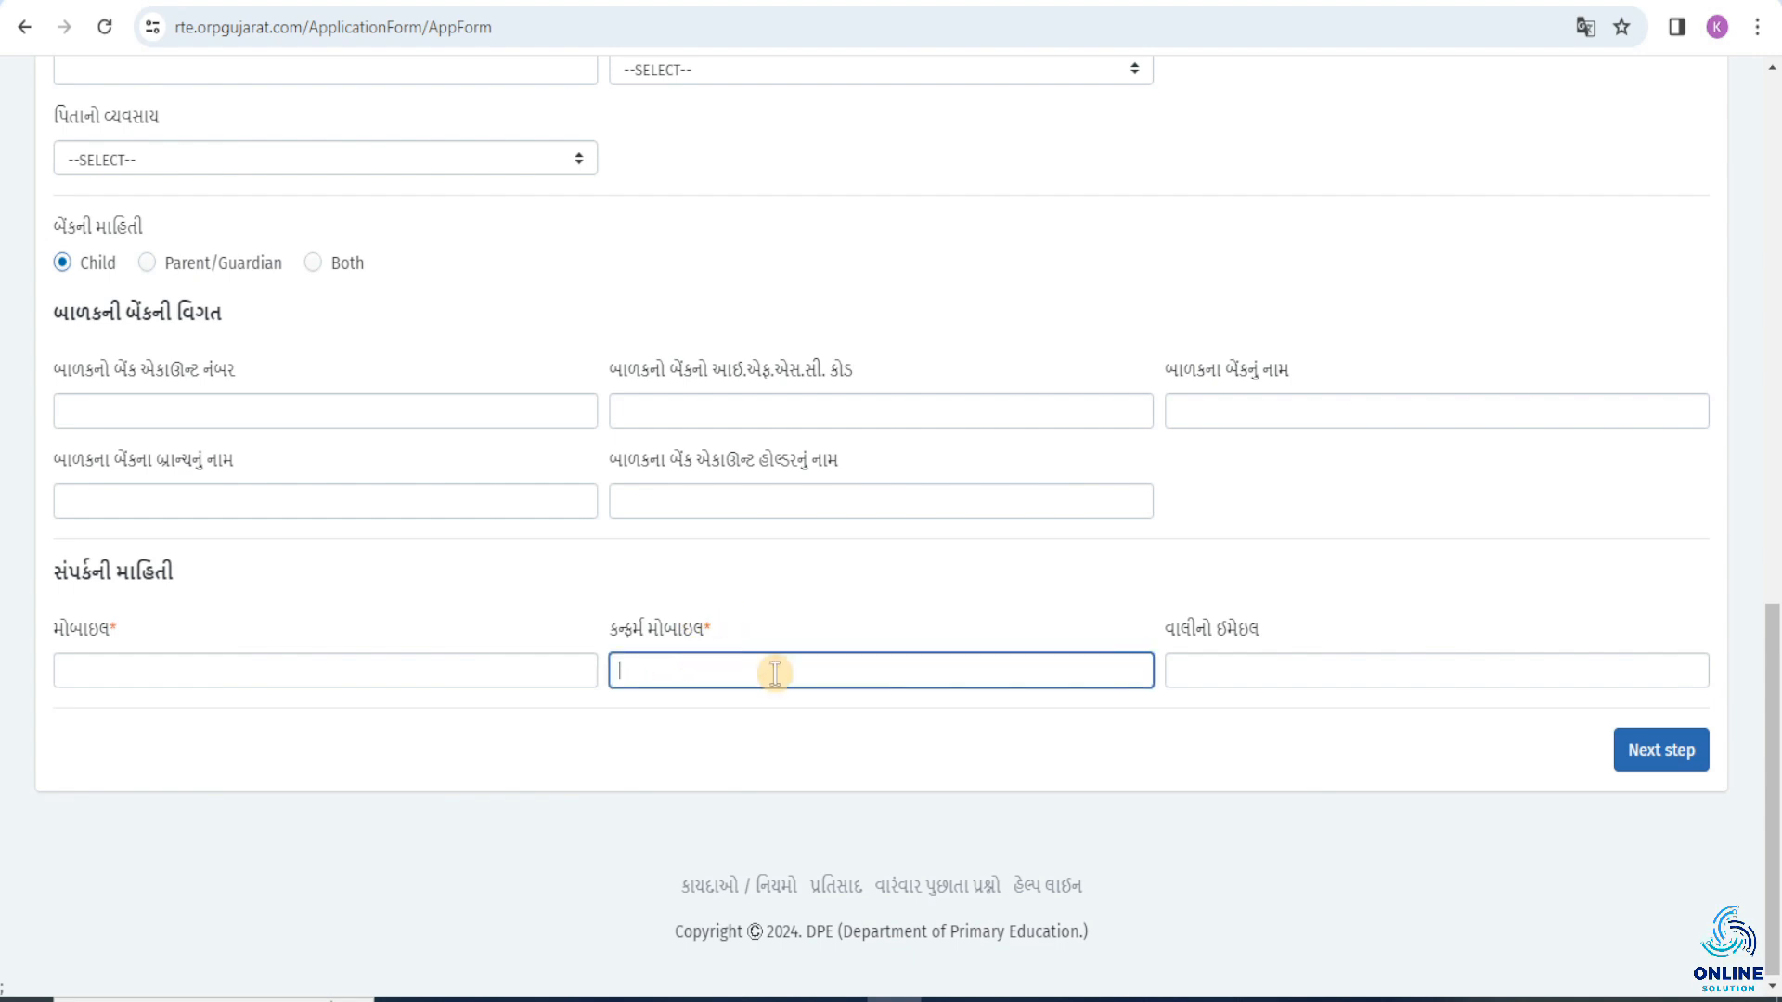
left_click(1193, 668)
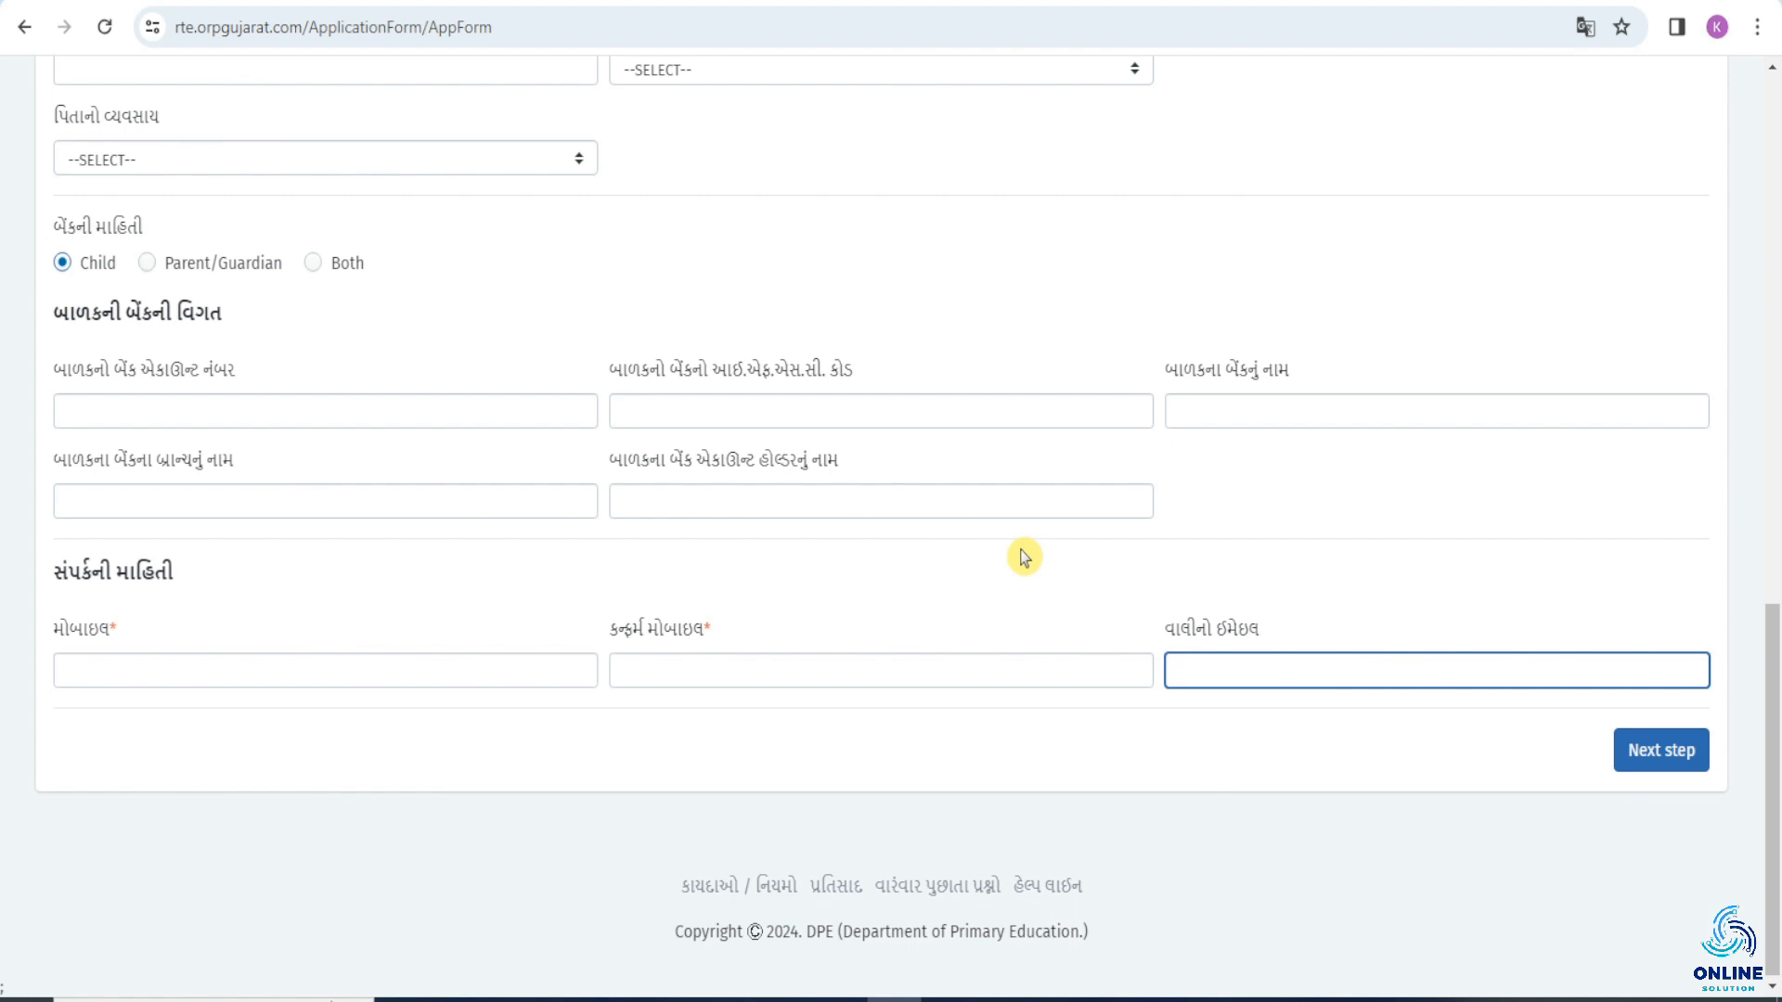
left_click(1658, 749)
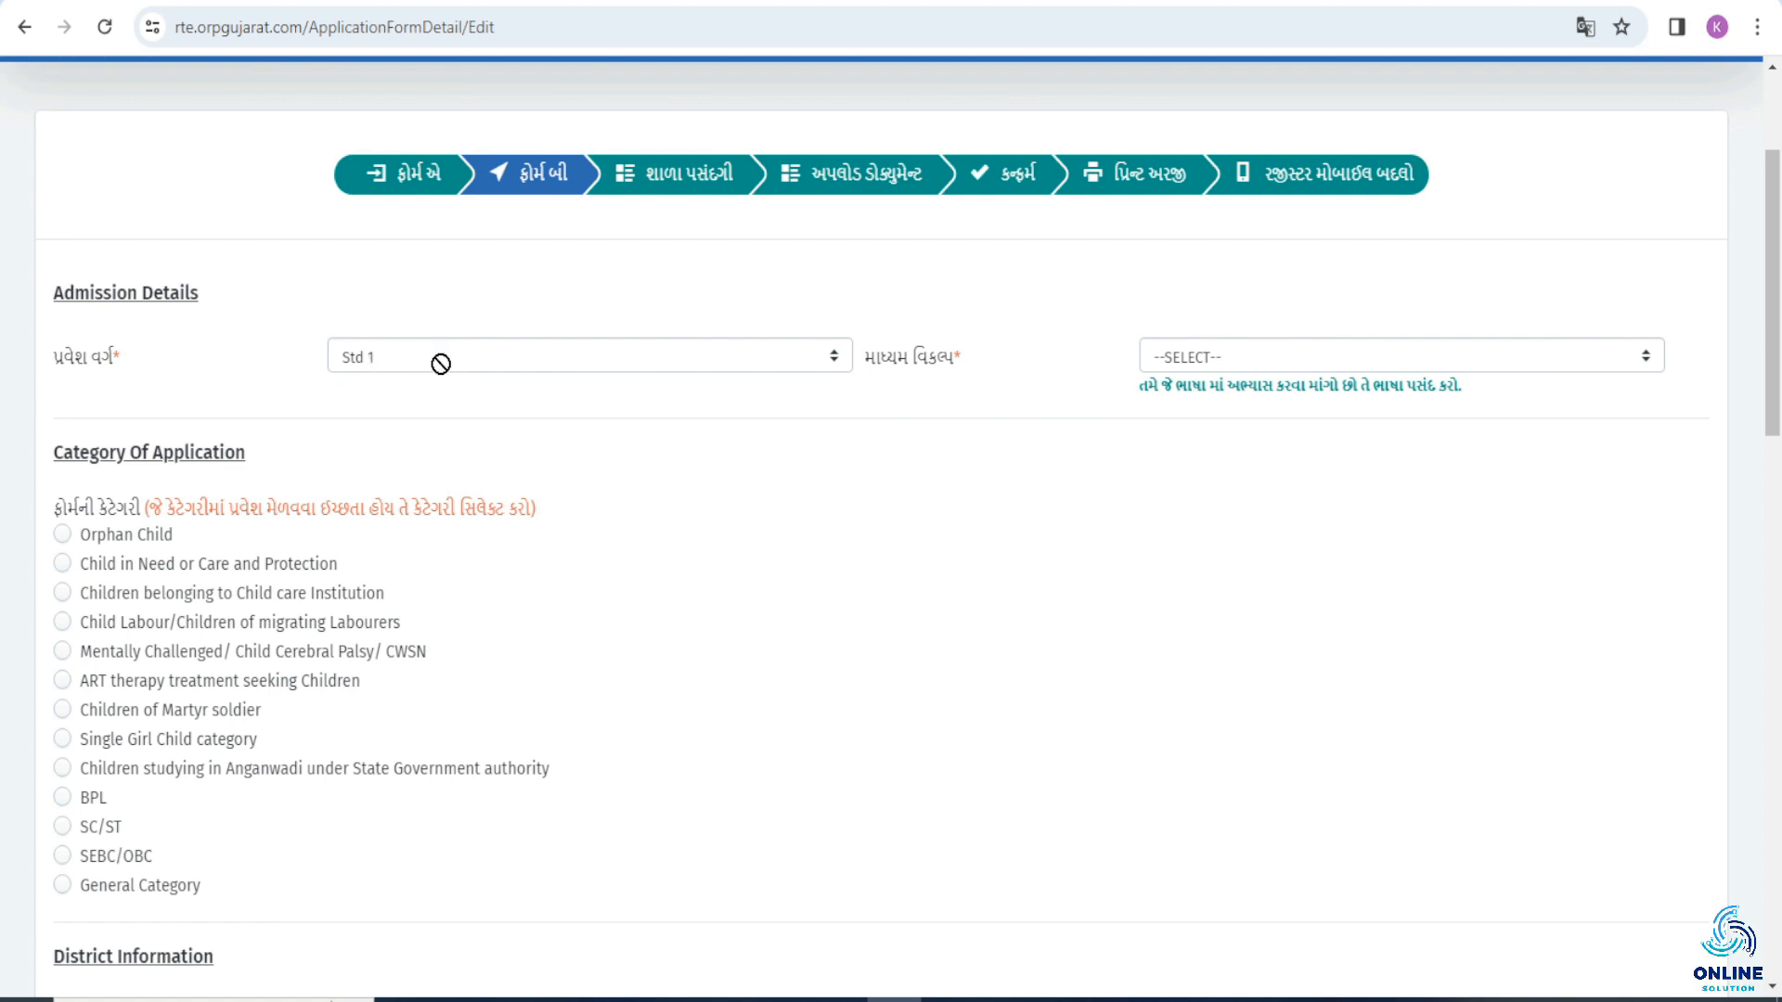
Set the medium option in the admission details to GUJARATI.
left_click(1211, 360)
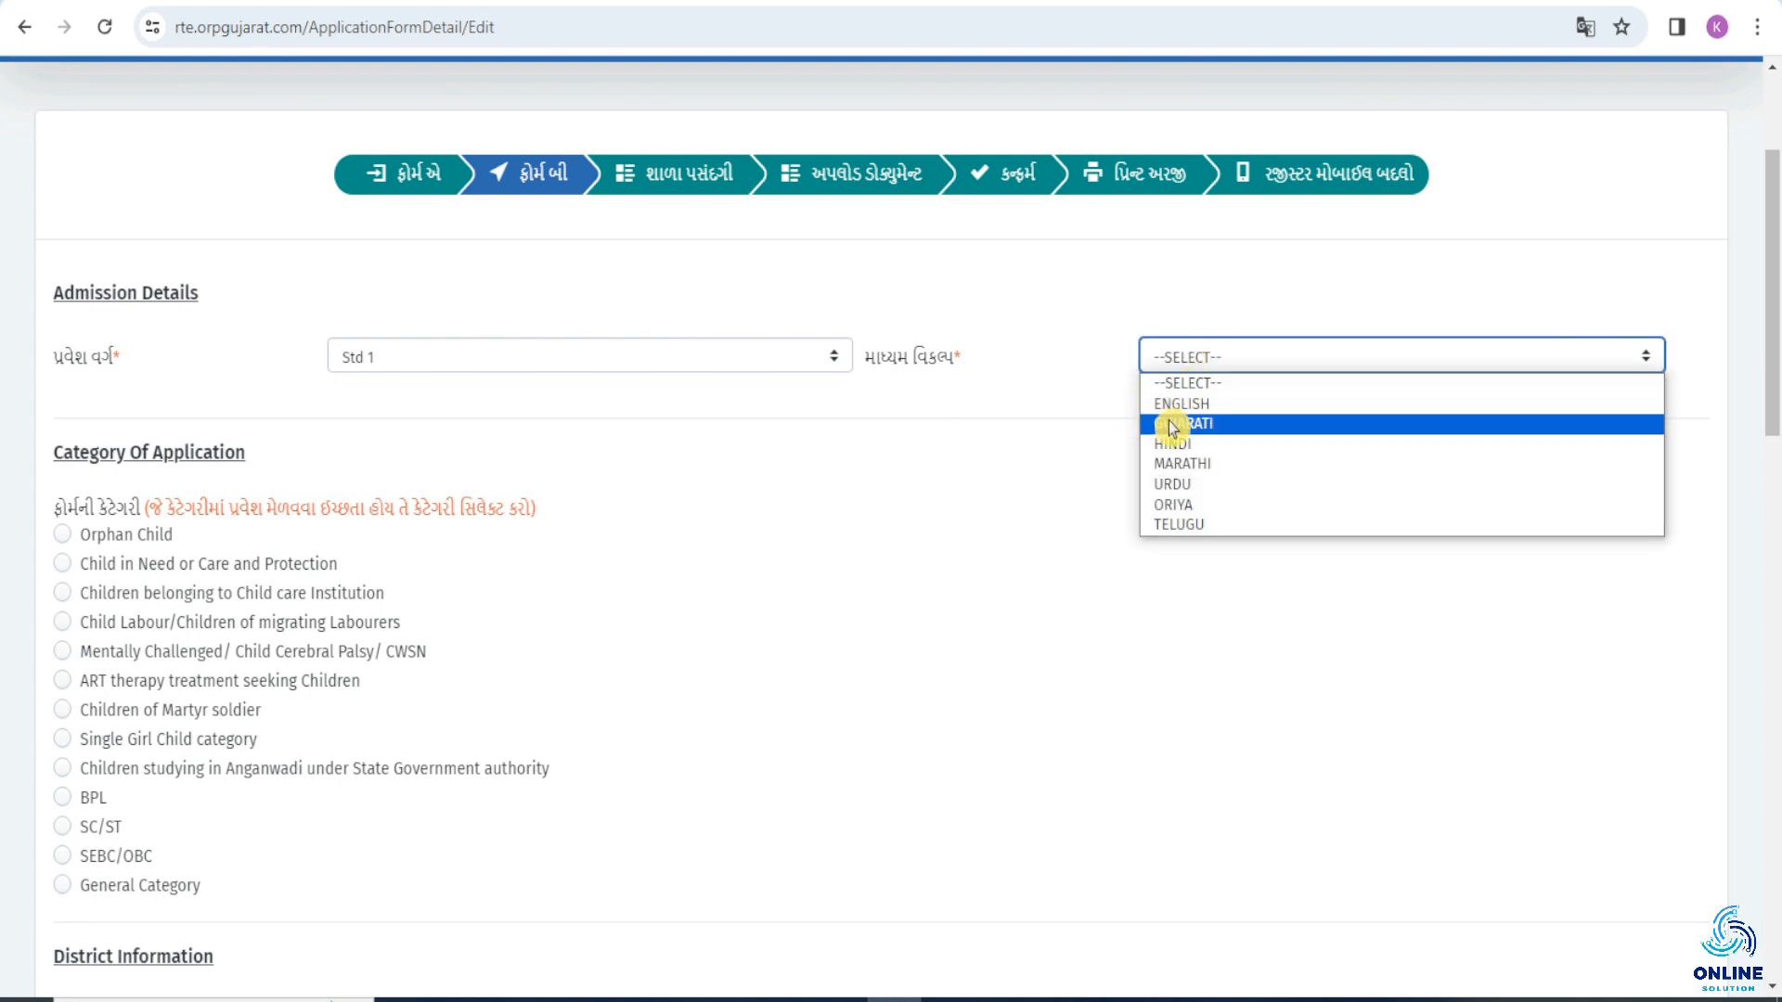
left_click(1264, 424)
Select BPL as the category of application to view its extra fields, and change the category to General Category.
scroll(88, 350, "down", 1)
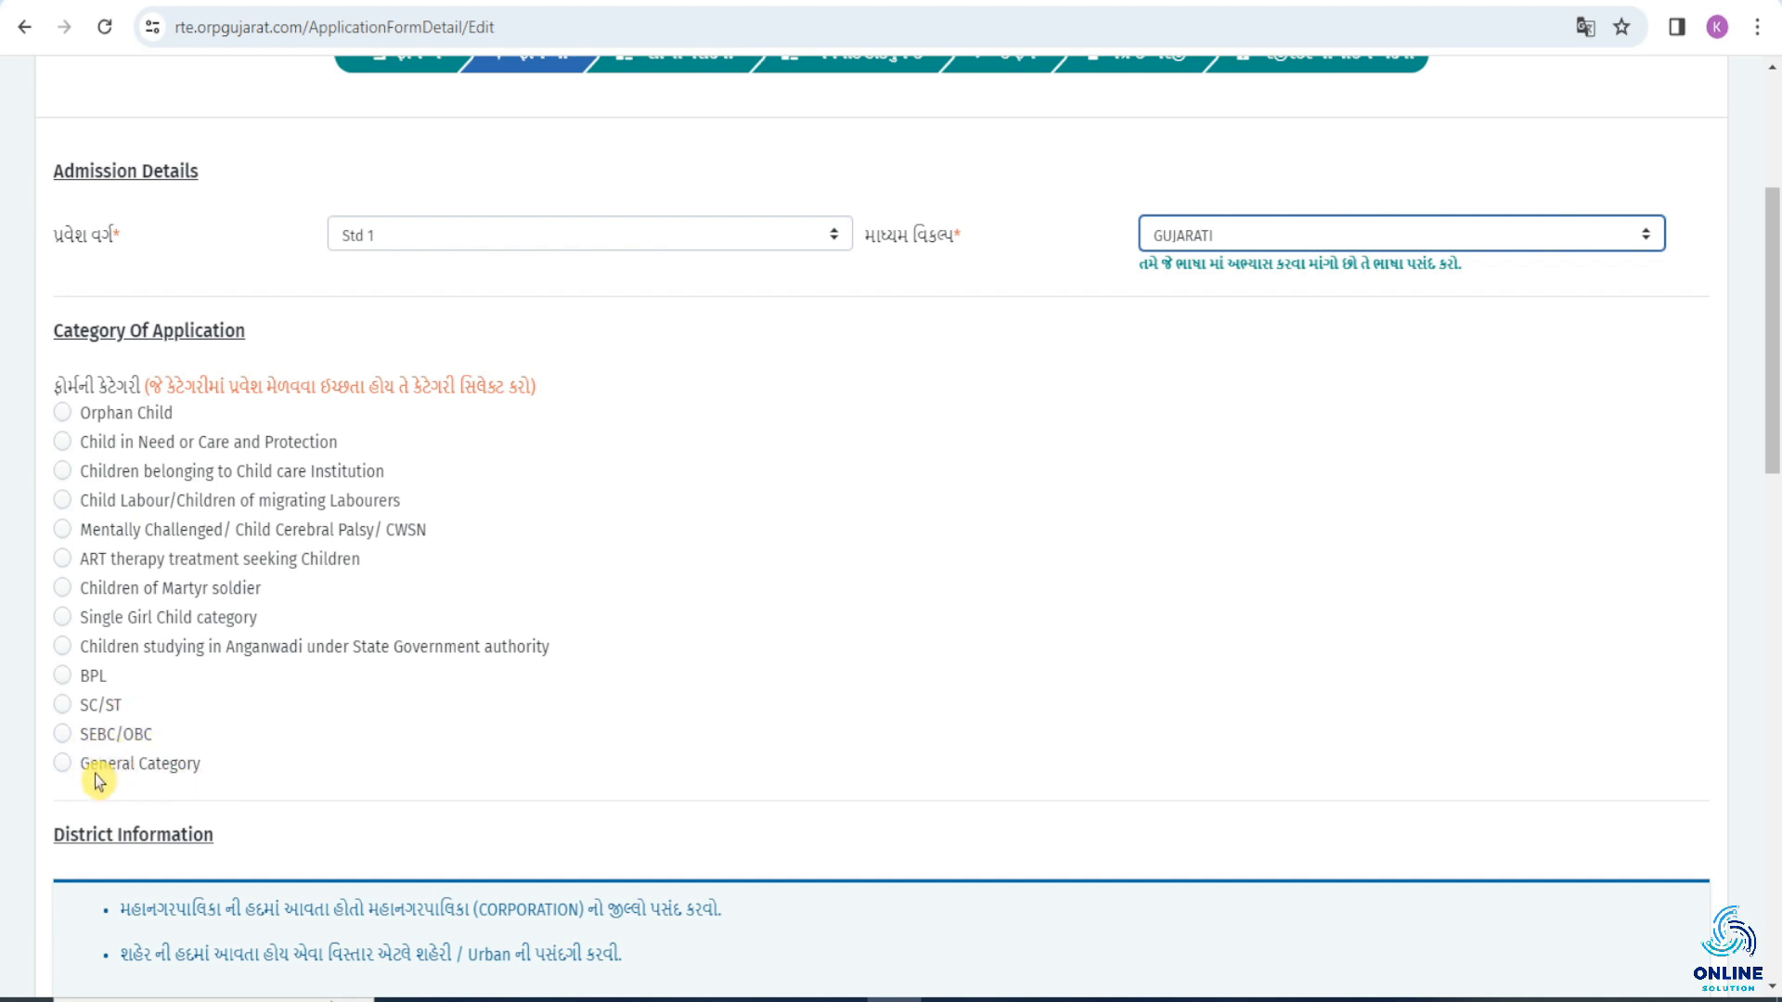
left_click(91, 676)
scroll(152, 650, "down", 1)
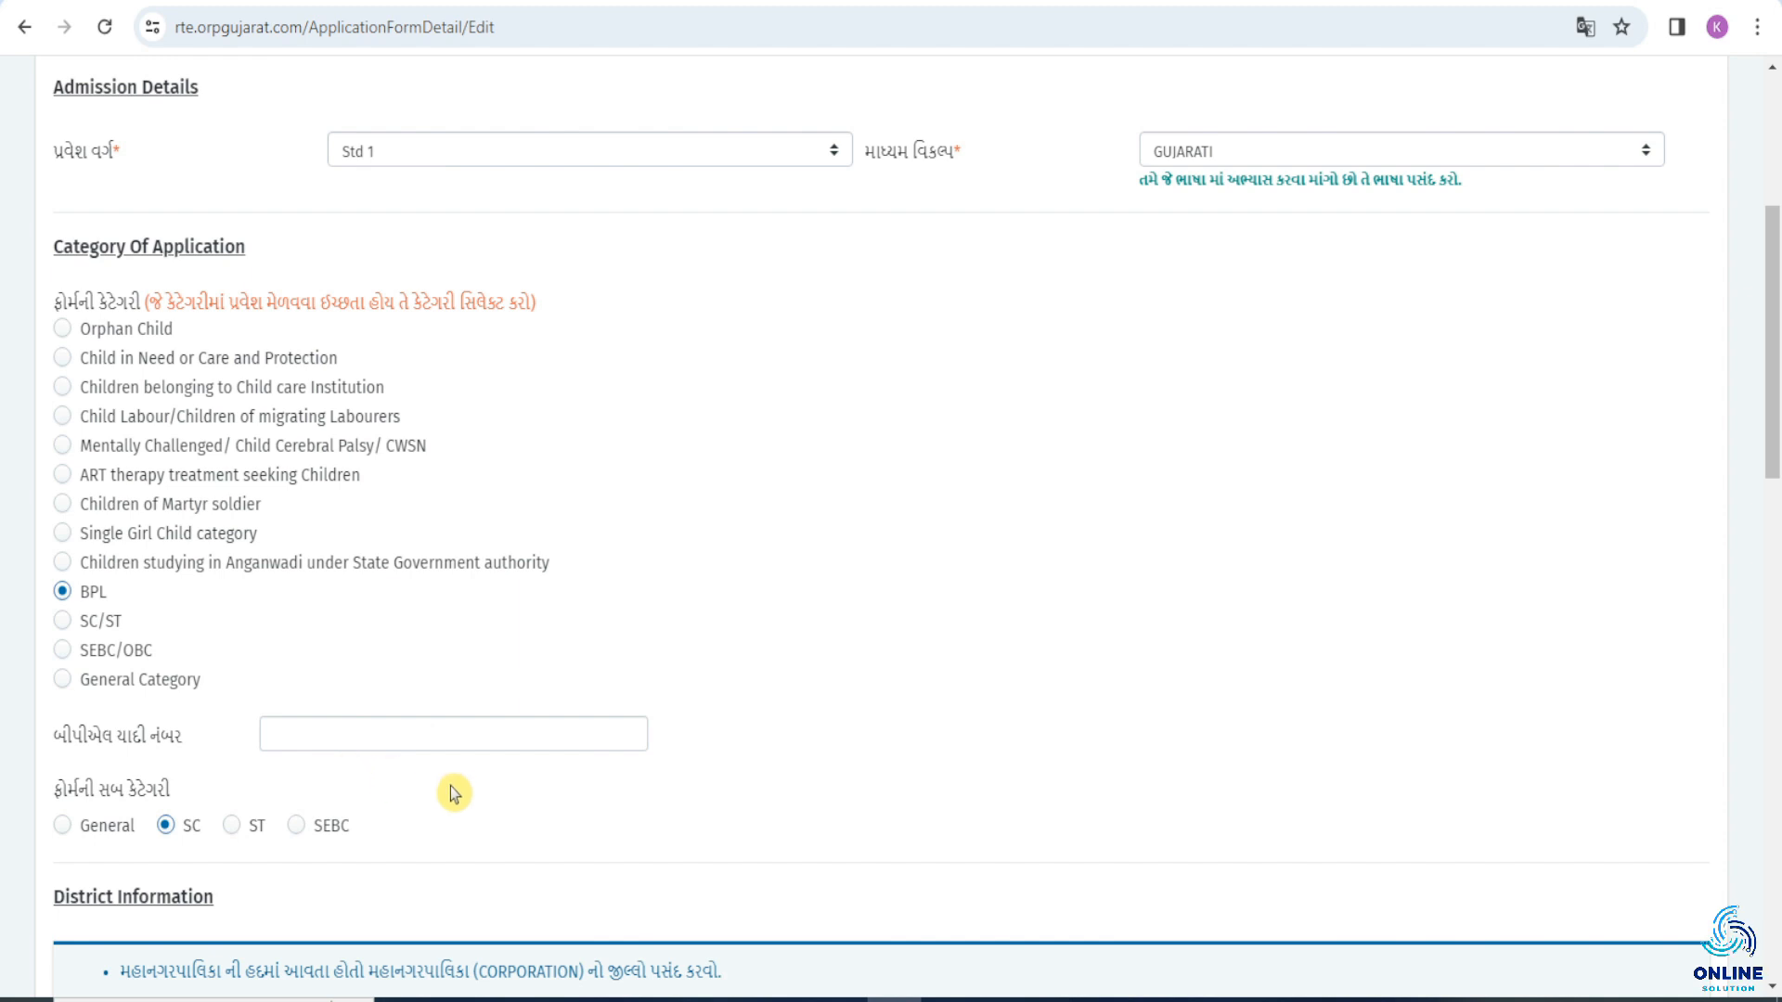
left_click(177, 678)
Examine the district selection and go through the income amount and income certificate date fields without filling them in.
scroll(63, 287, "down", 5)
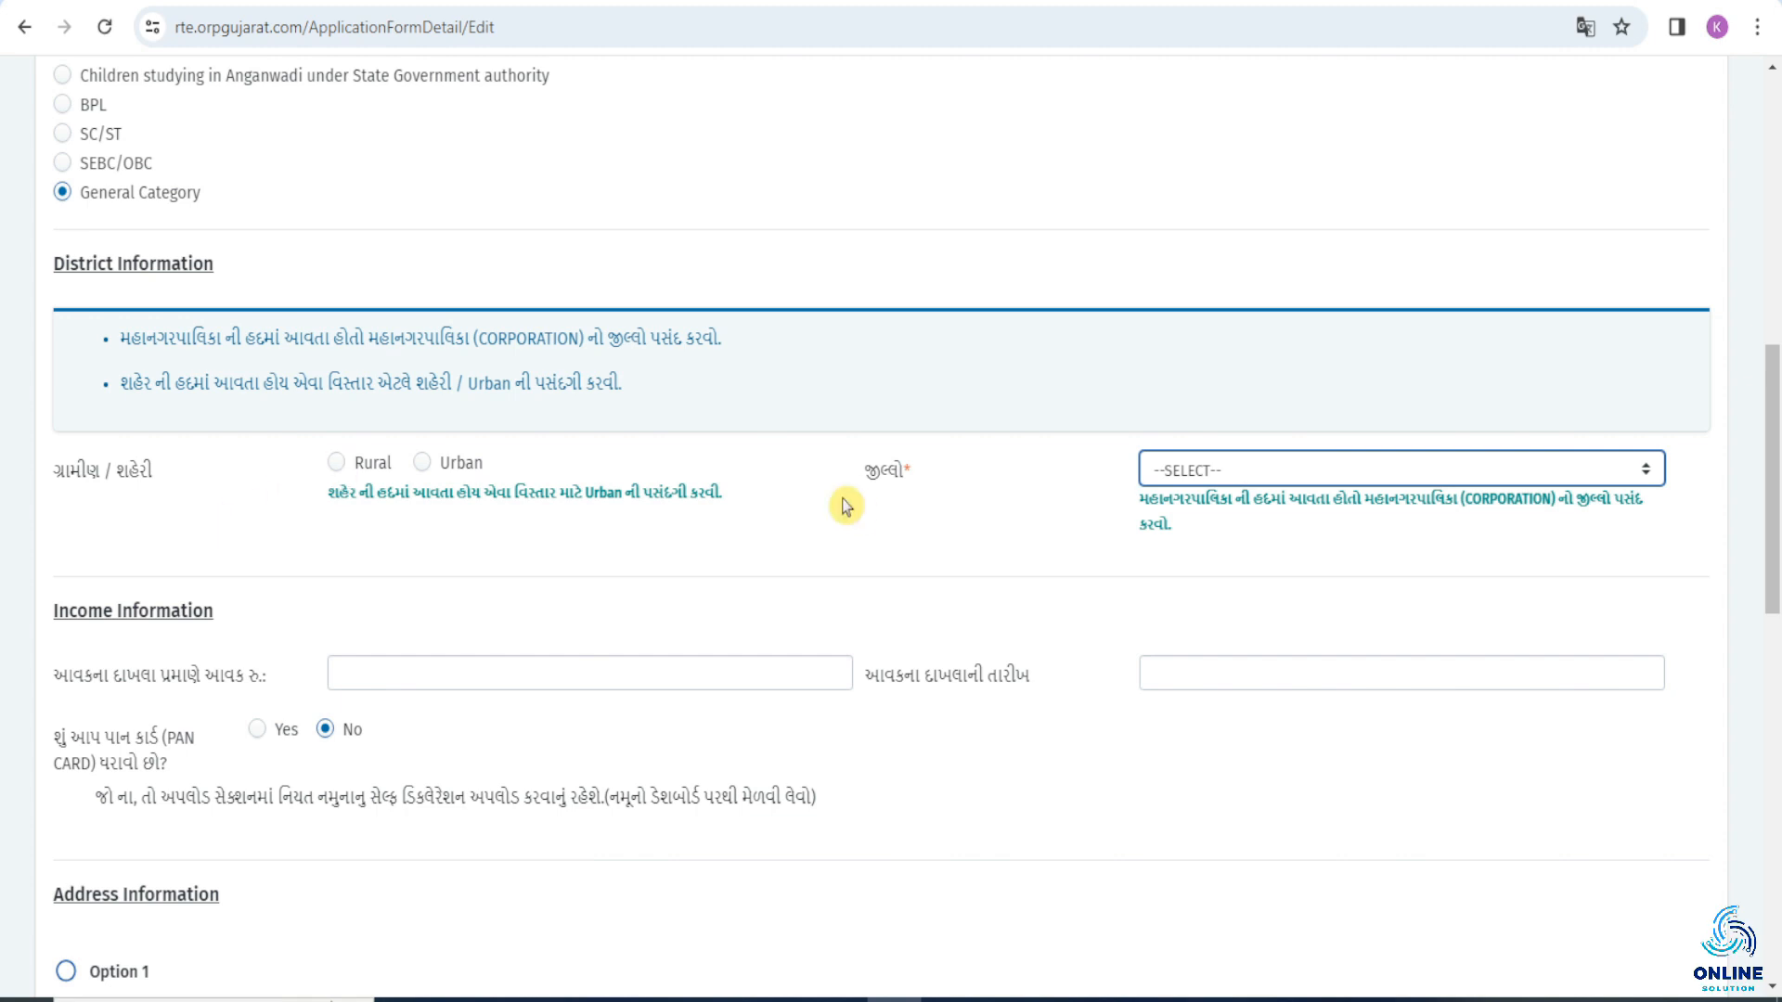
left_click(1189, 473)
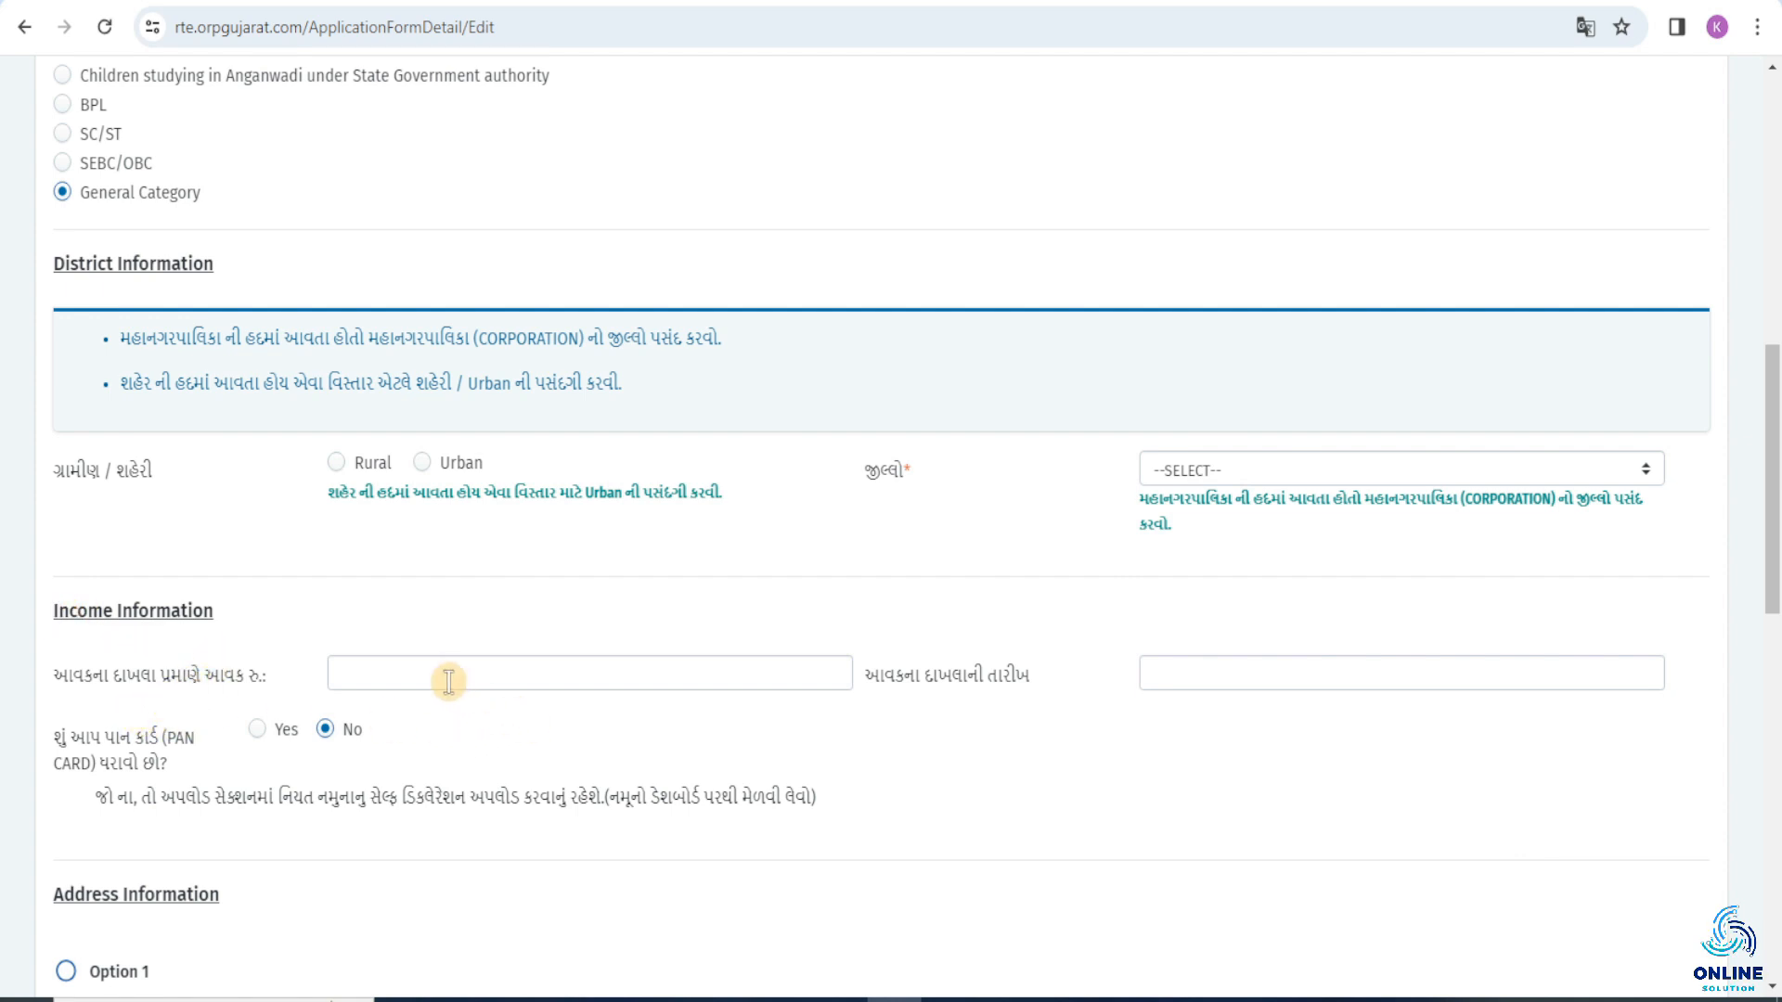
left_click(399, 676)
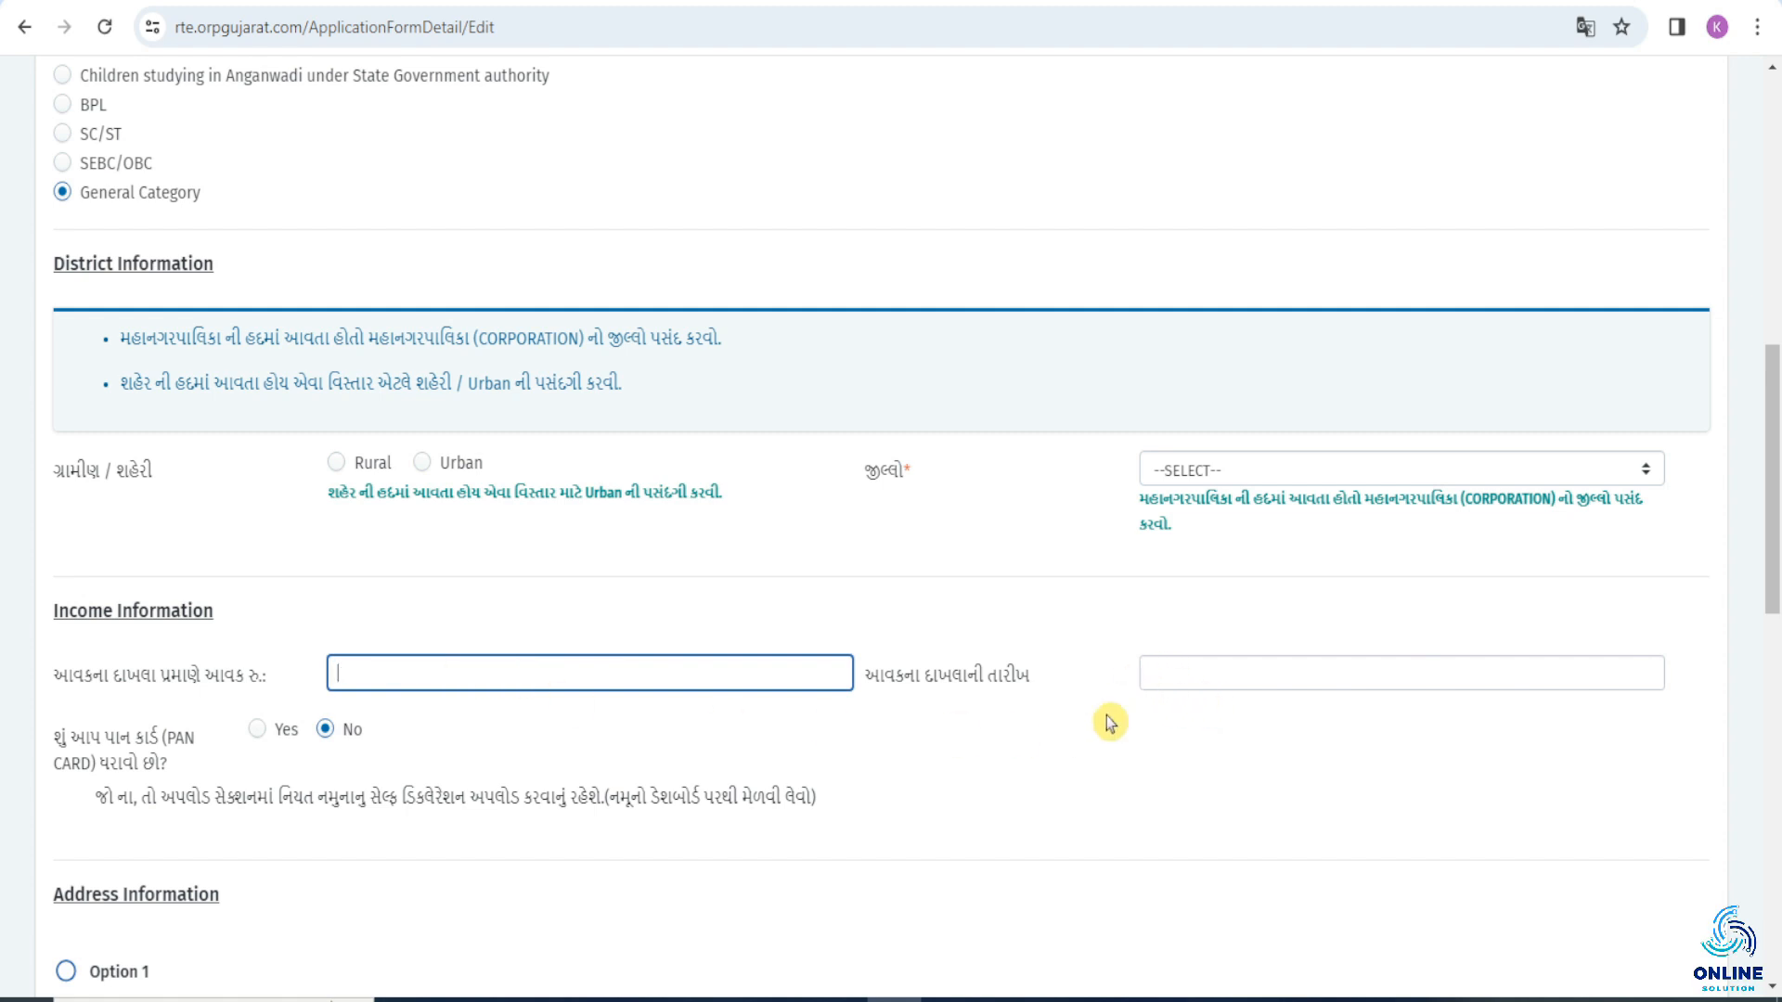
left_click(1153, 673)
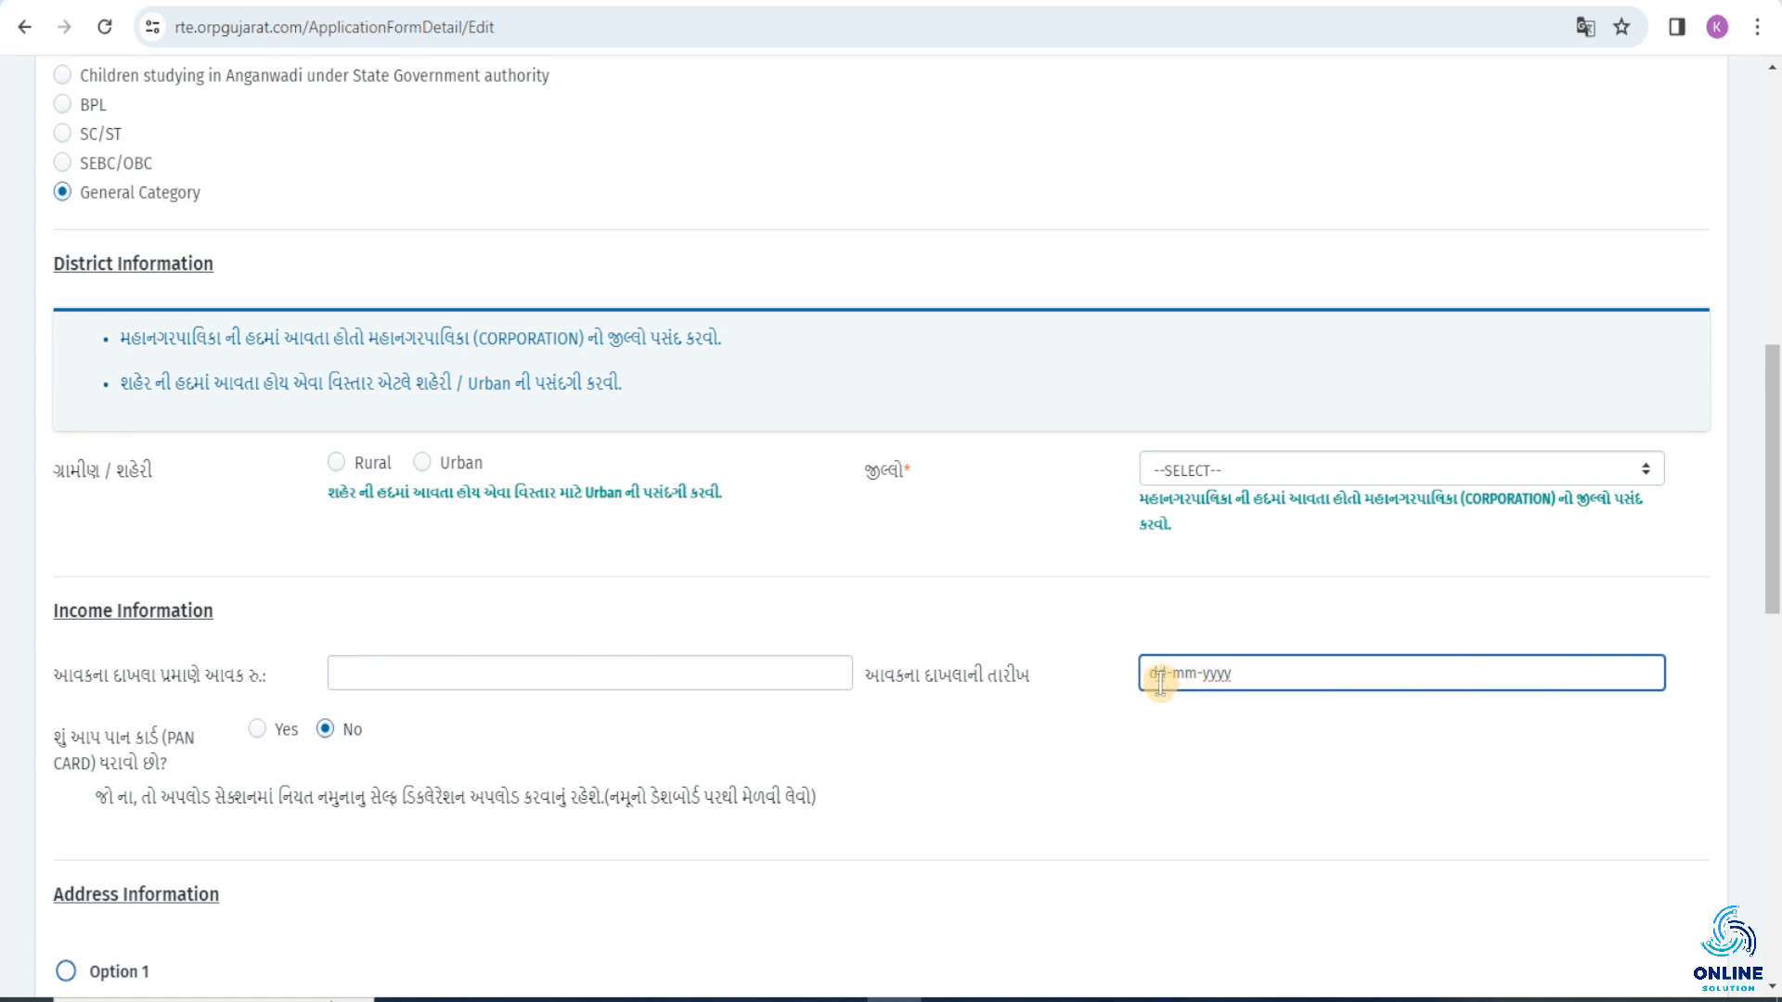
Switch the PAN card and income tax return answers to Yes to view their fields, and return both to No.
scroll(47, 643, "down", 1)
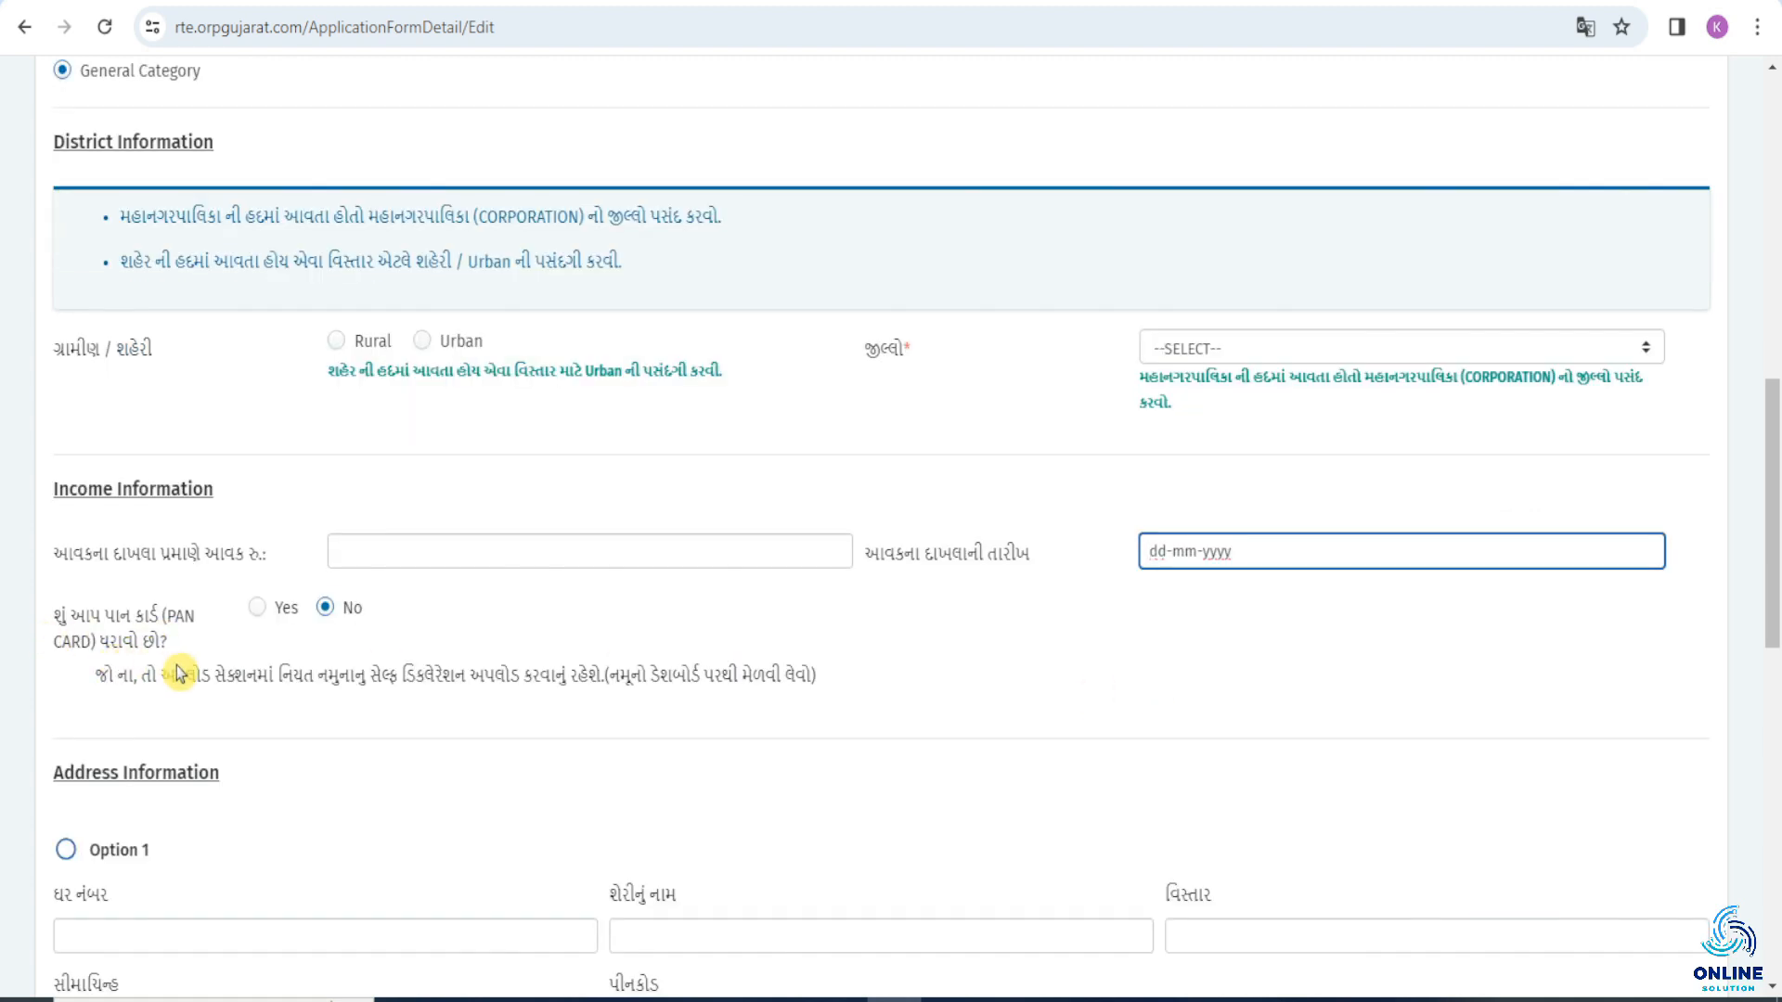
left_click(259, 610)
scroll(256, 591, "down", 1)
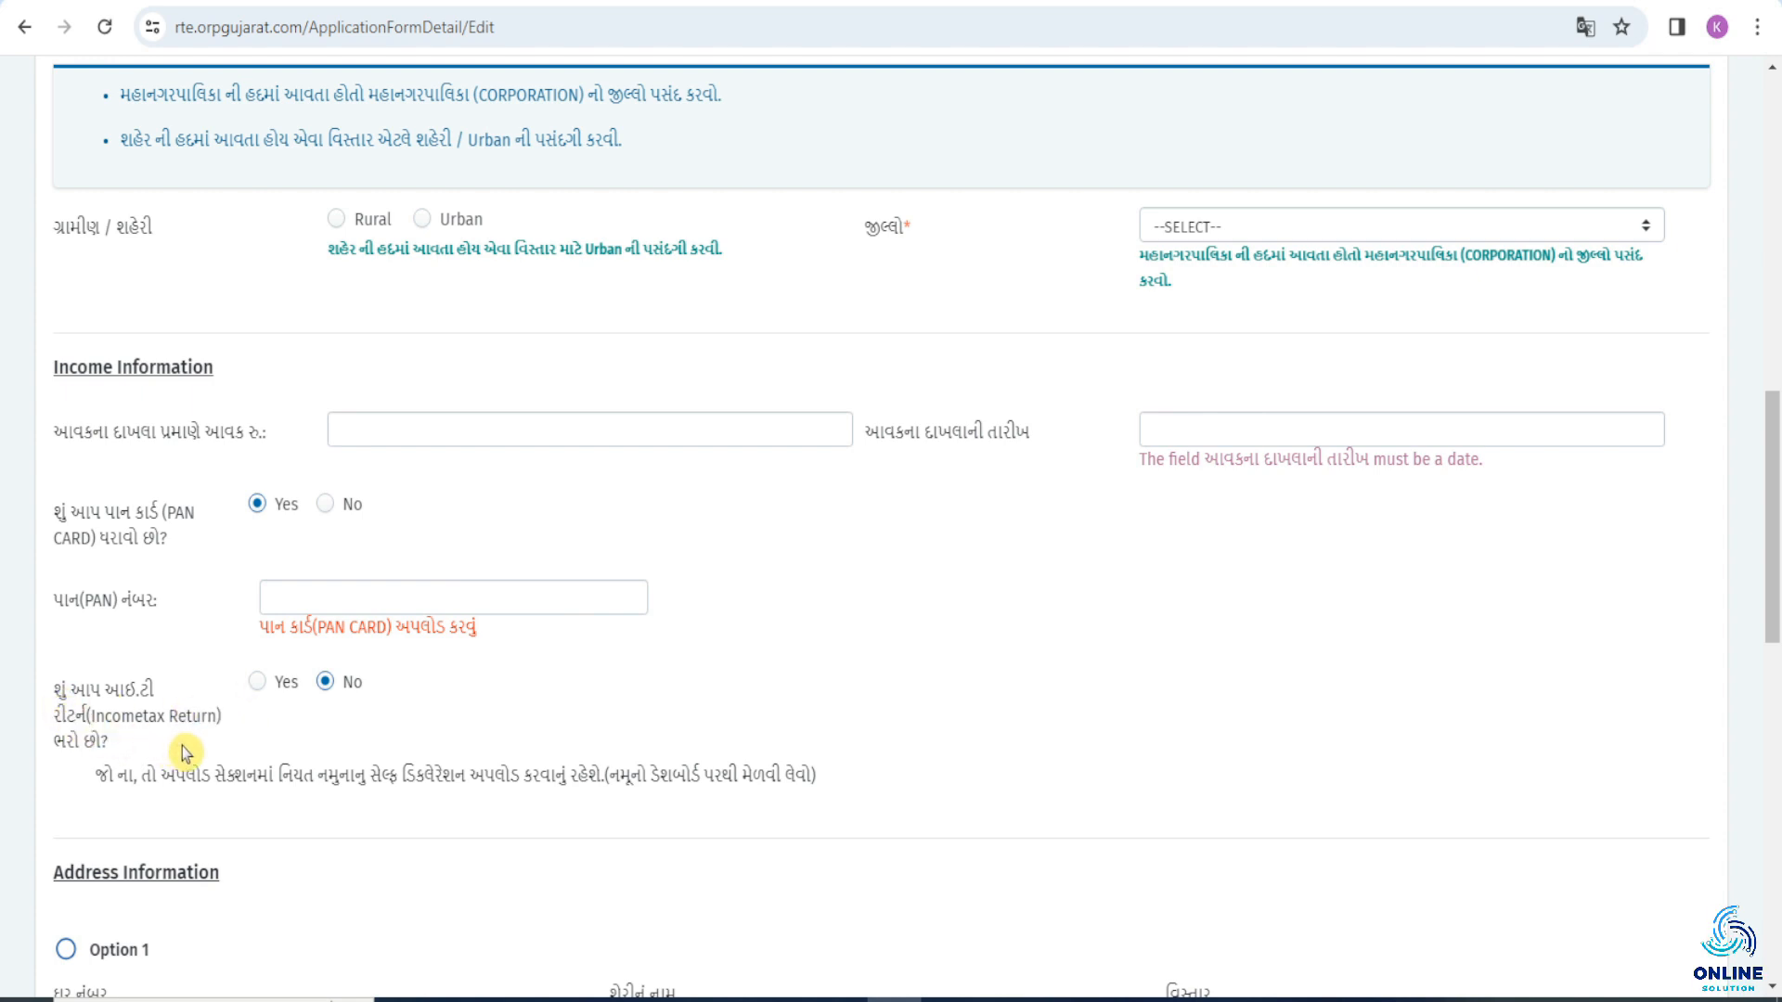
left_click(258, 684)
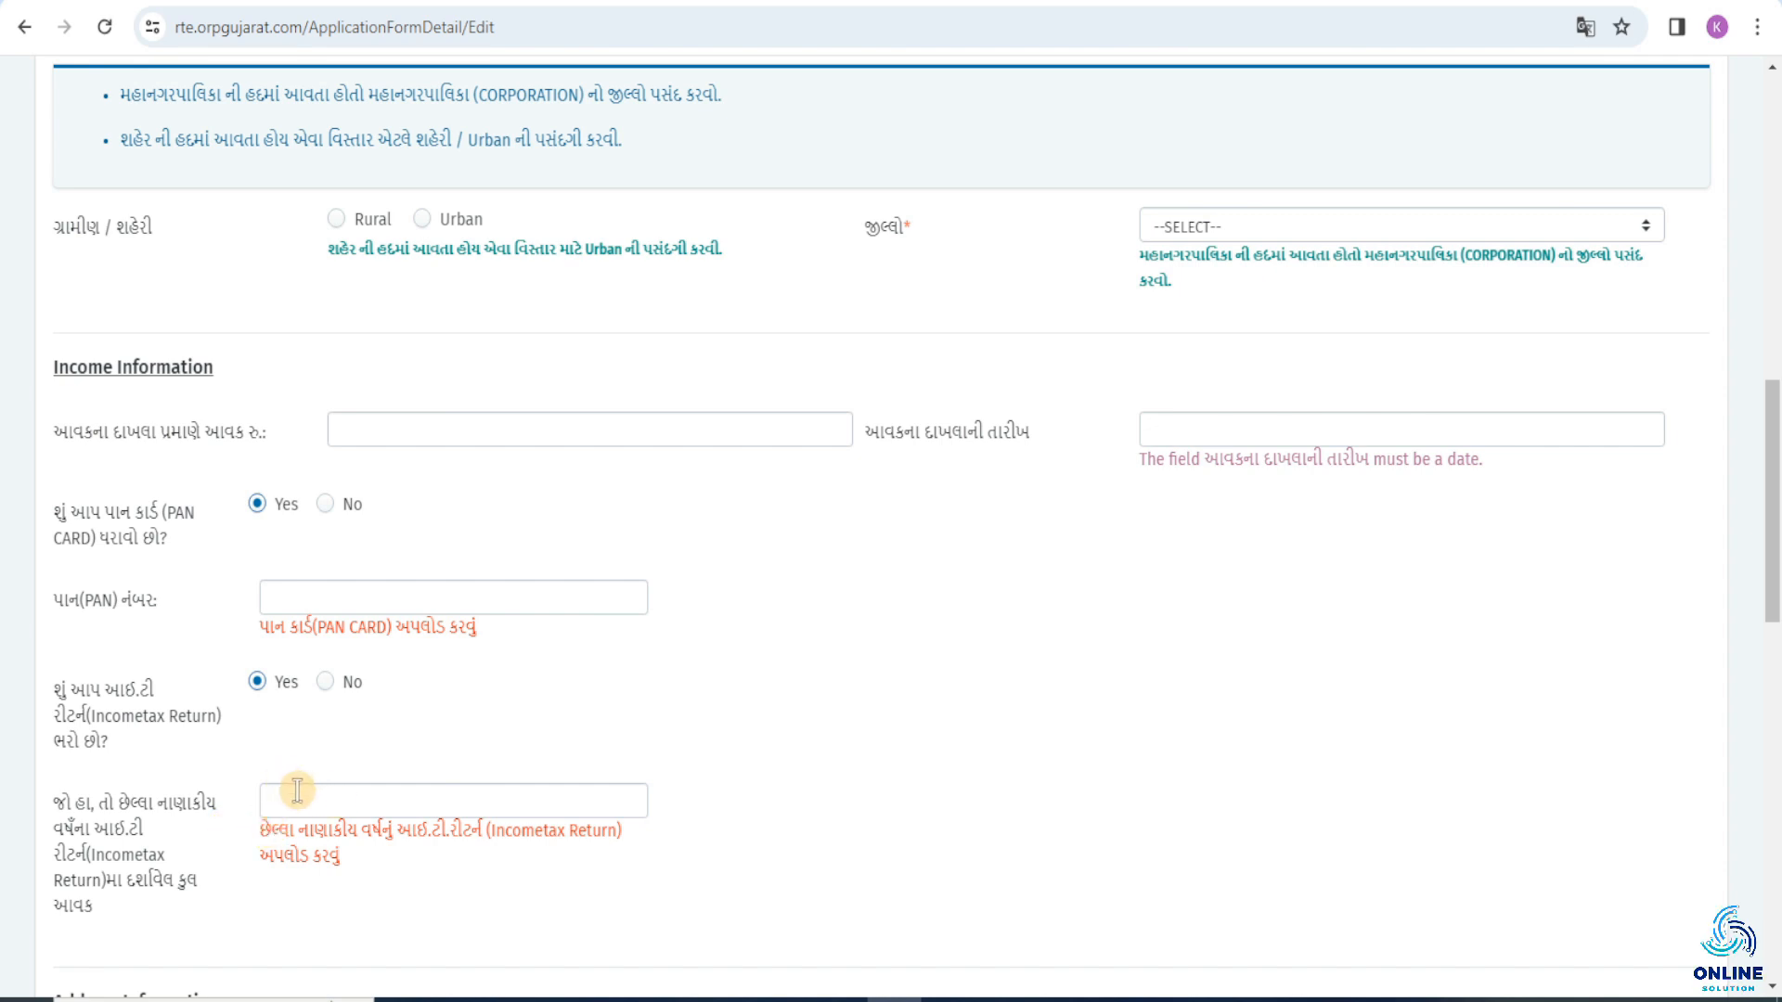
left_click(327, 687)
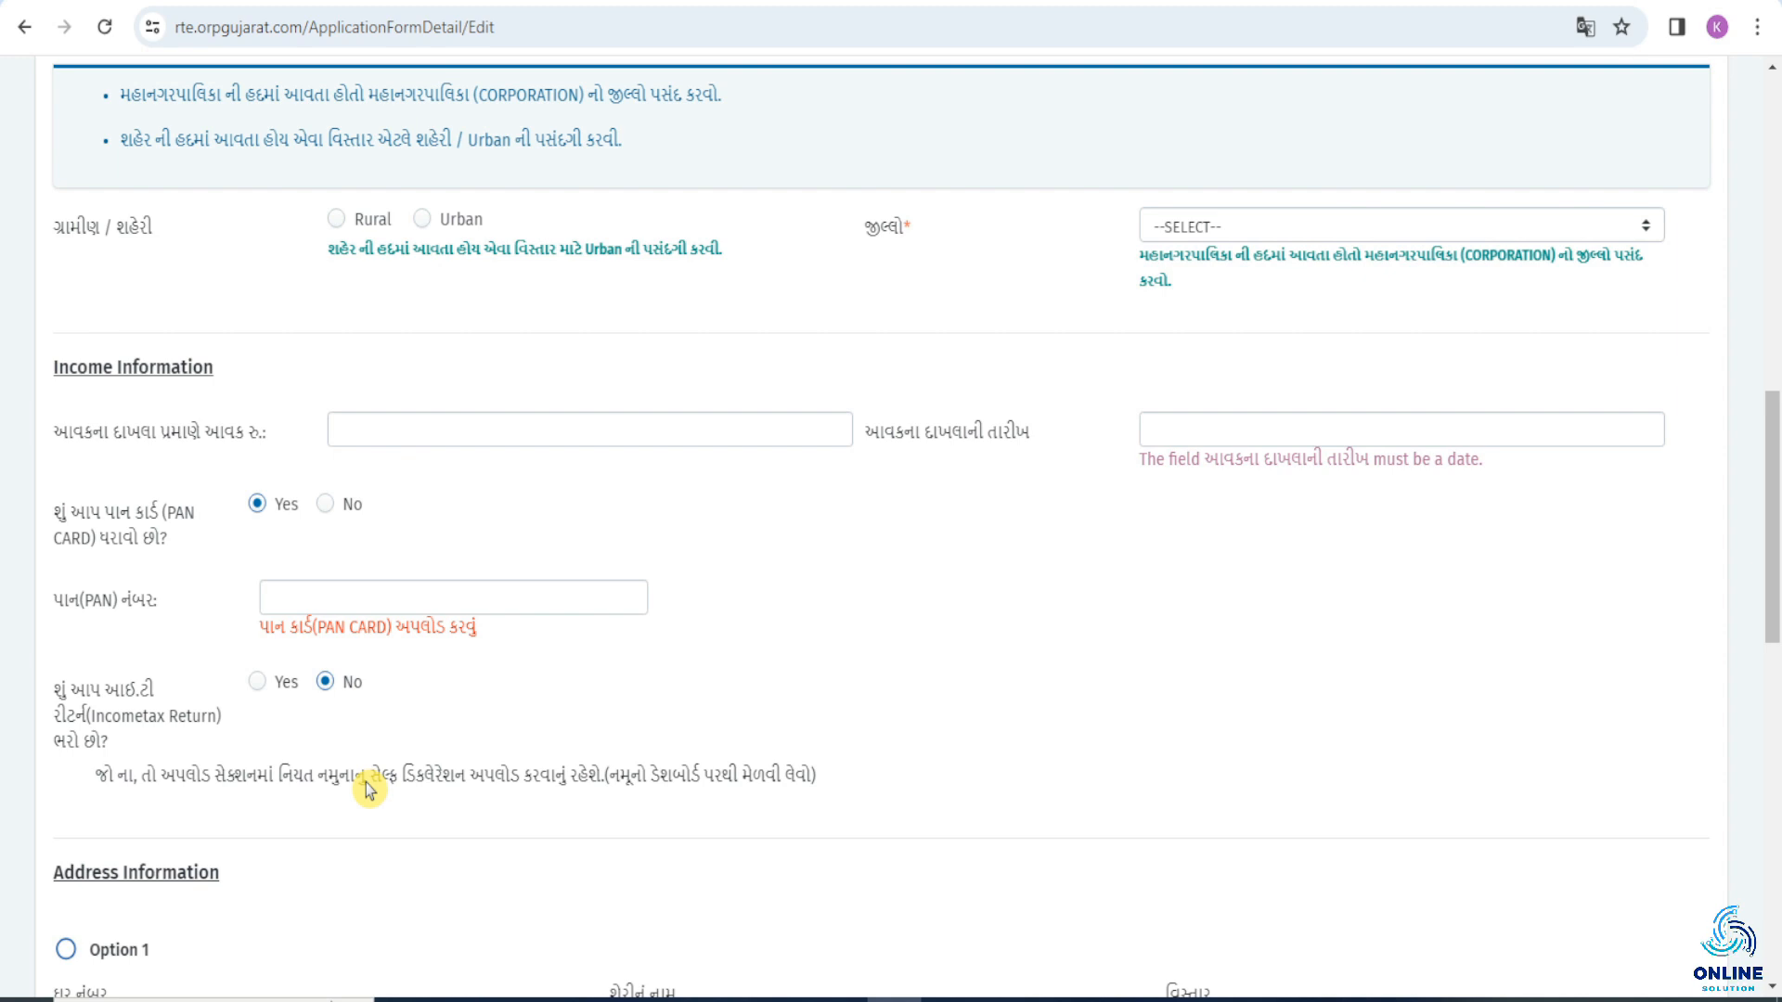
left_click(326, 505)
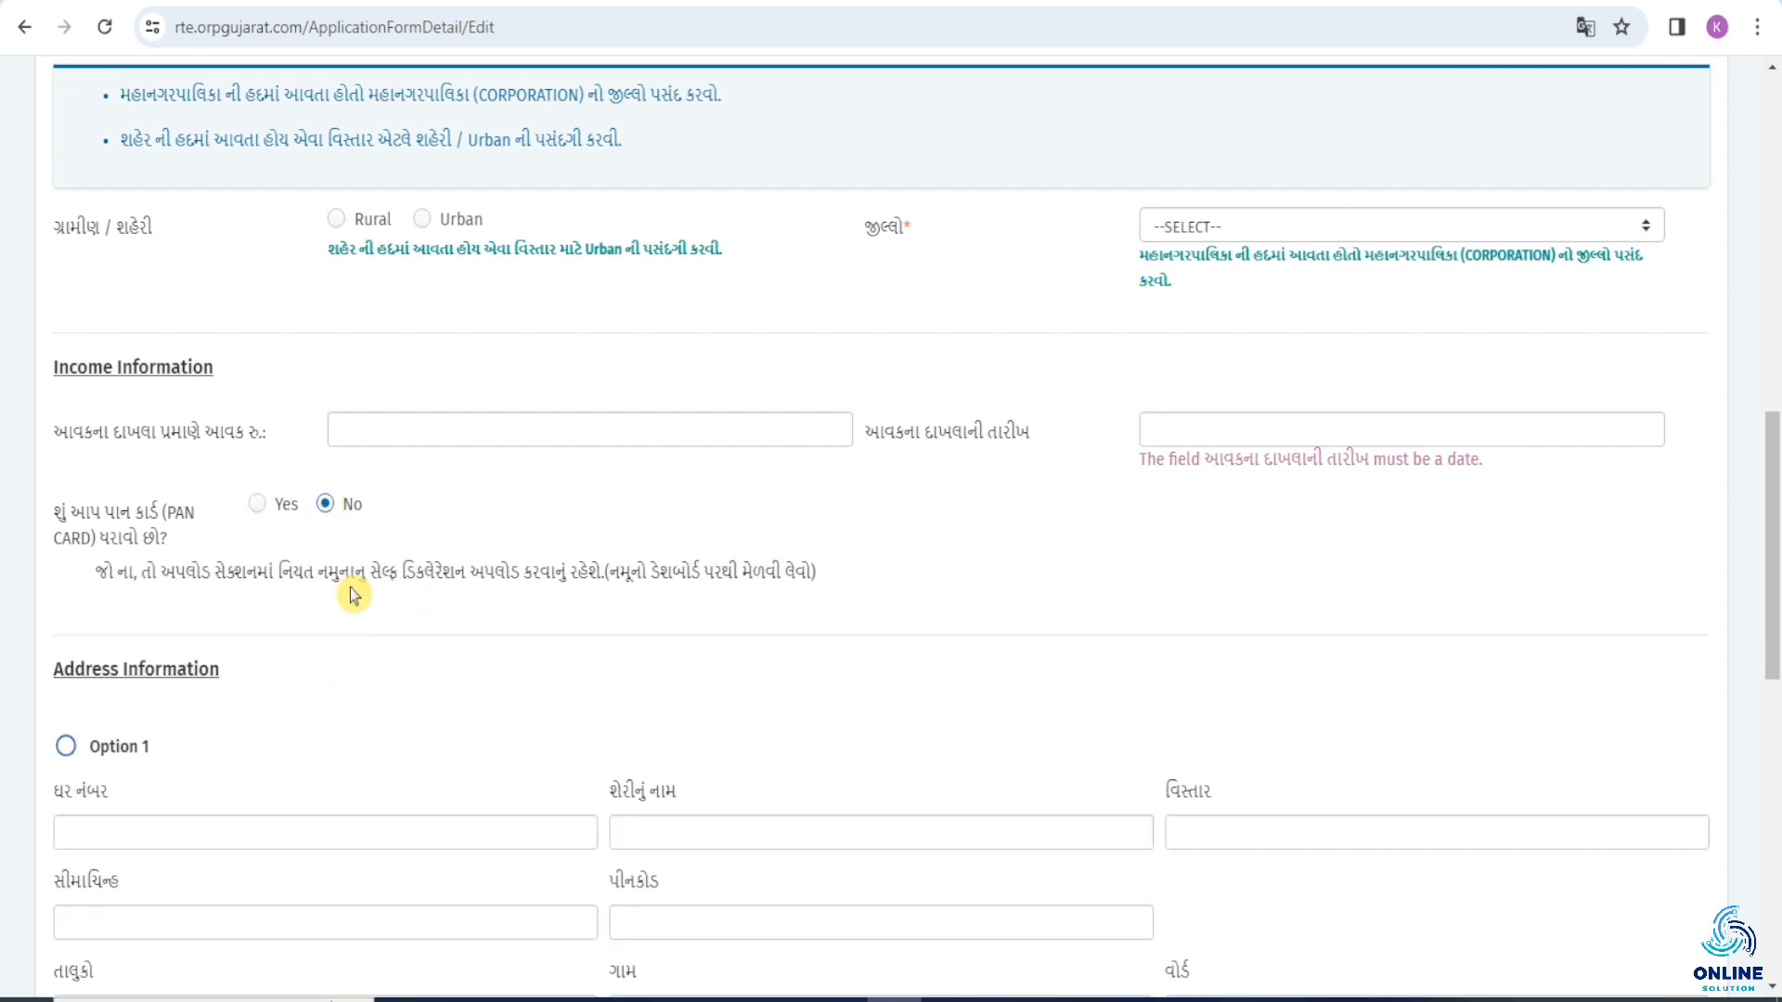
Go through the house number, street, area, landmark and pincode fields in address Option 1 without filling them in.
scroll(353, 596, "down", 4)
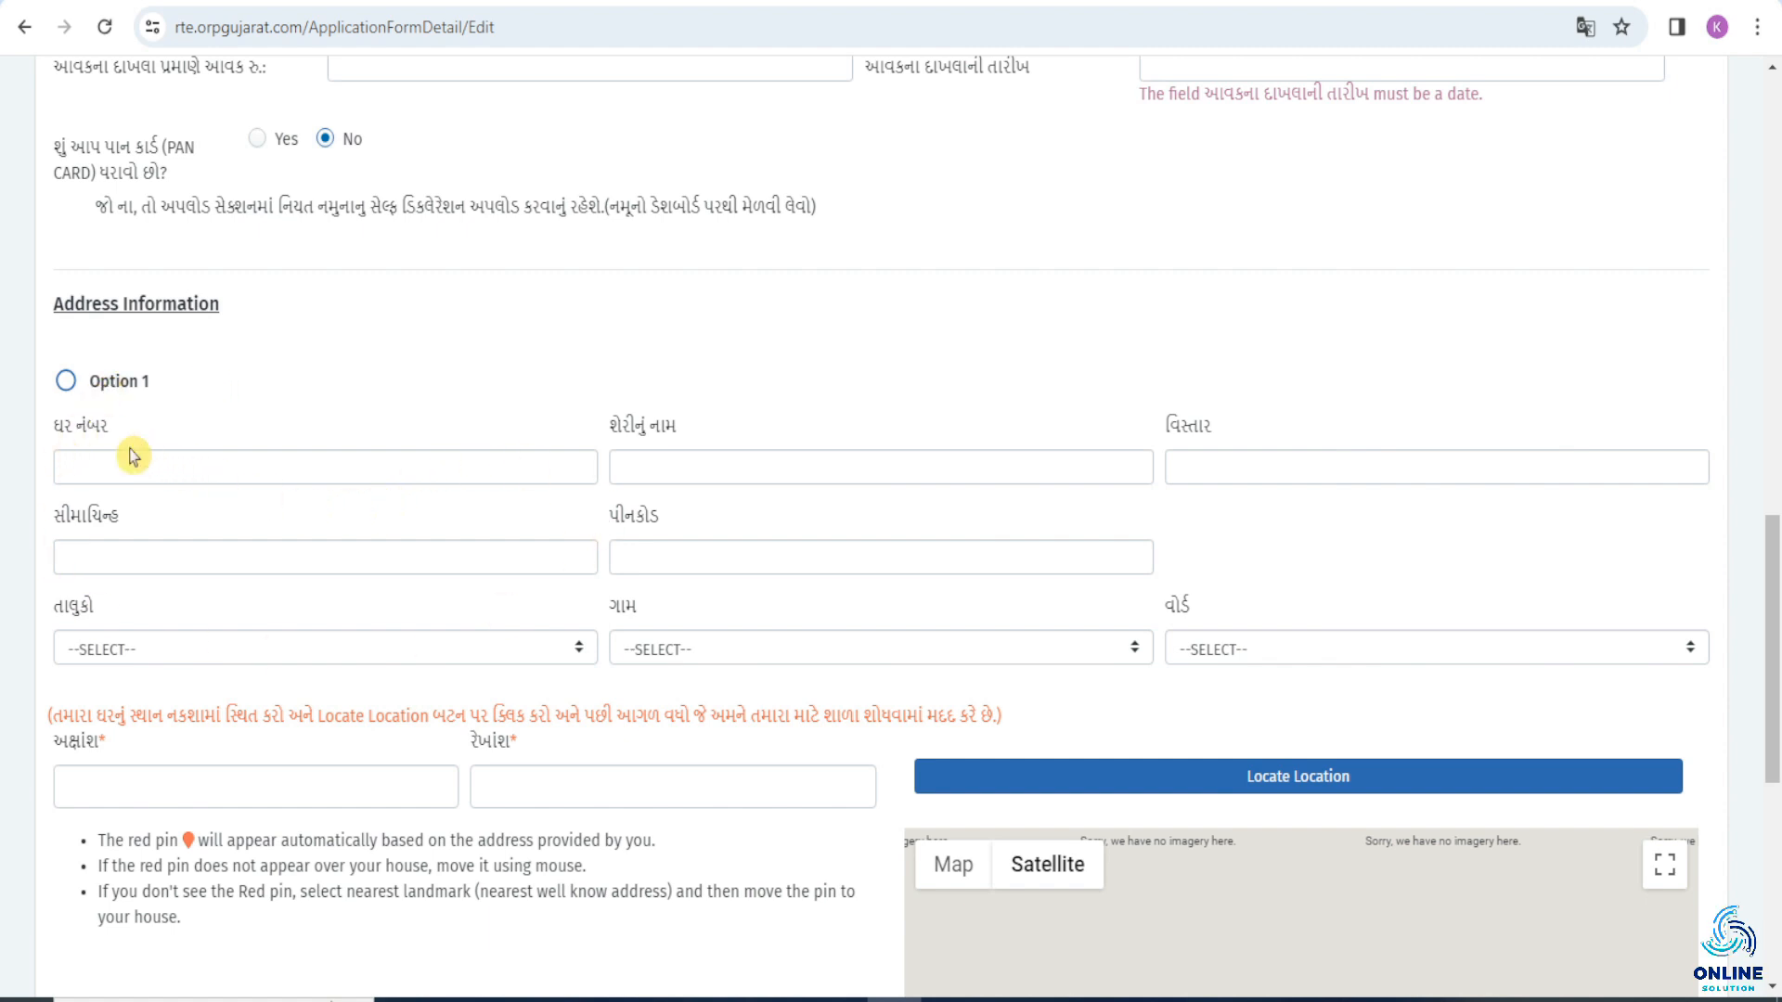
left_click(189, 470)
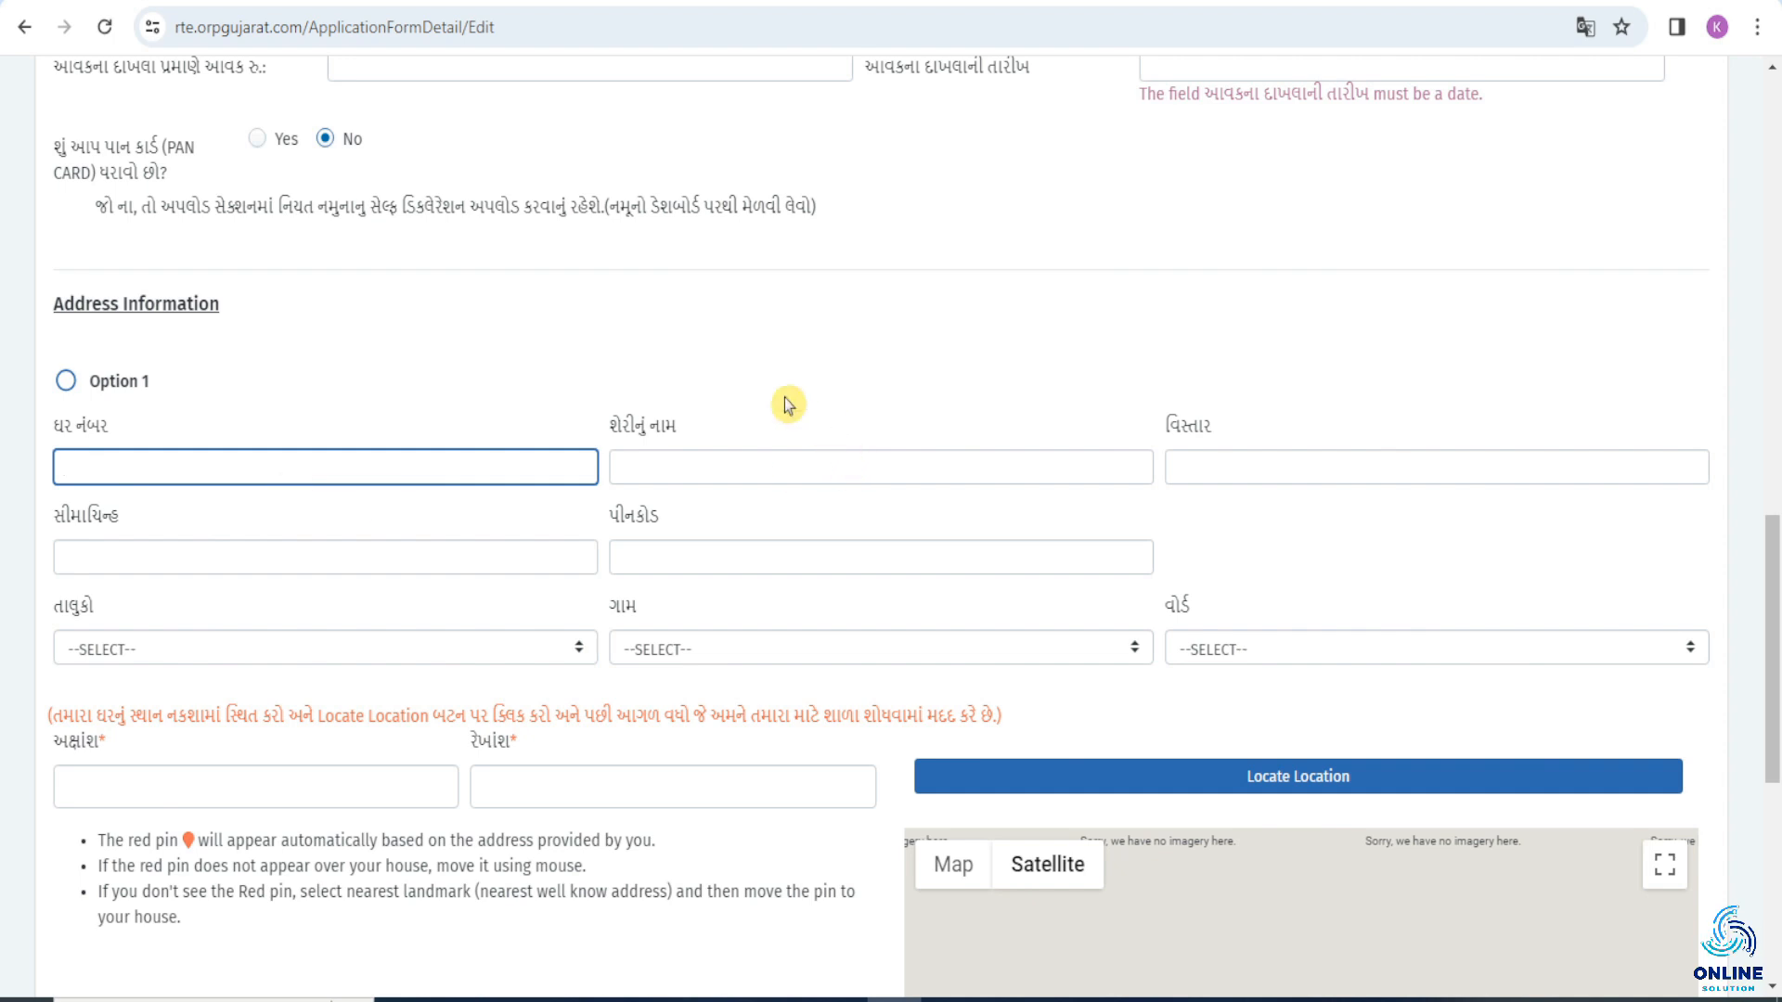
left_click(660, 466)
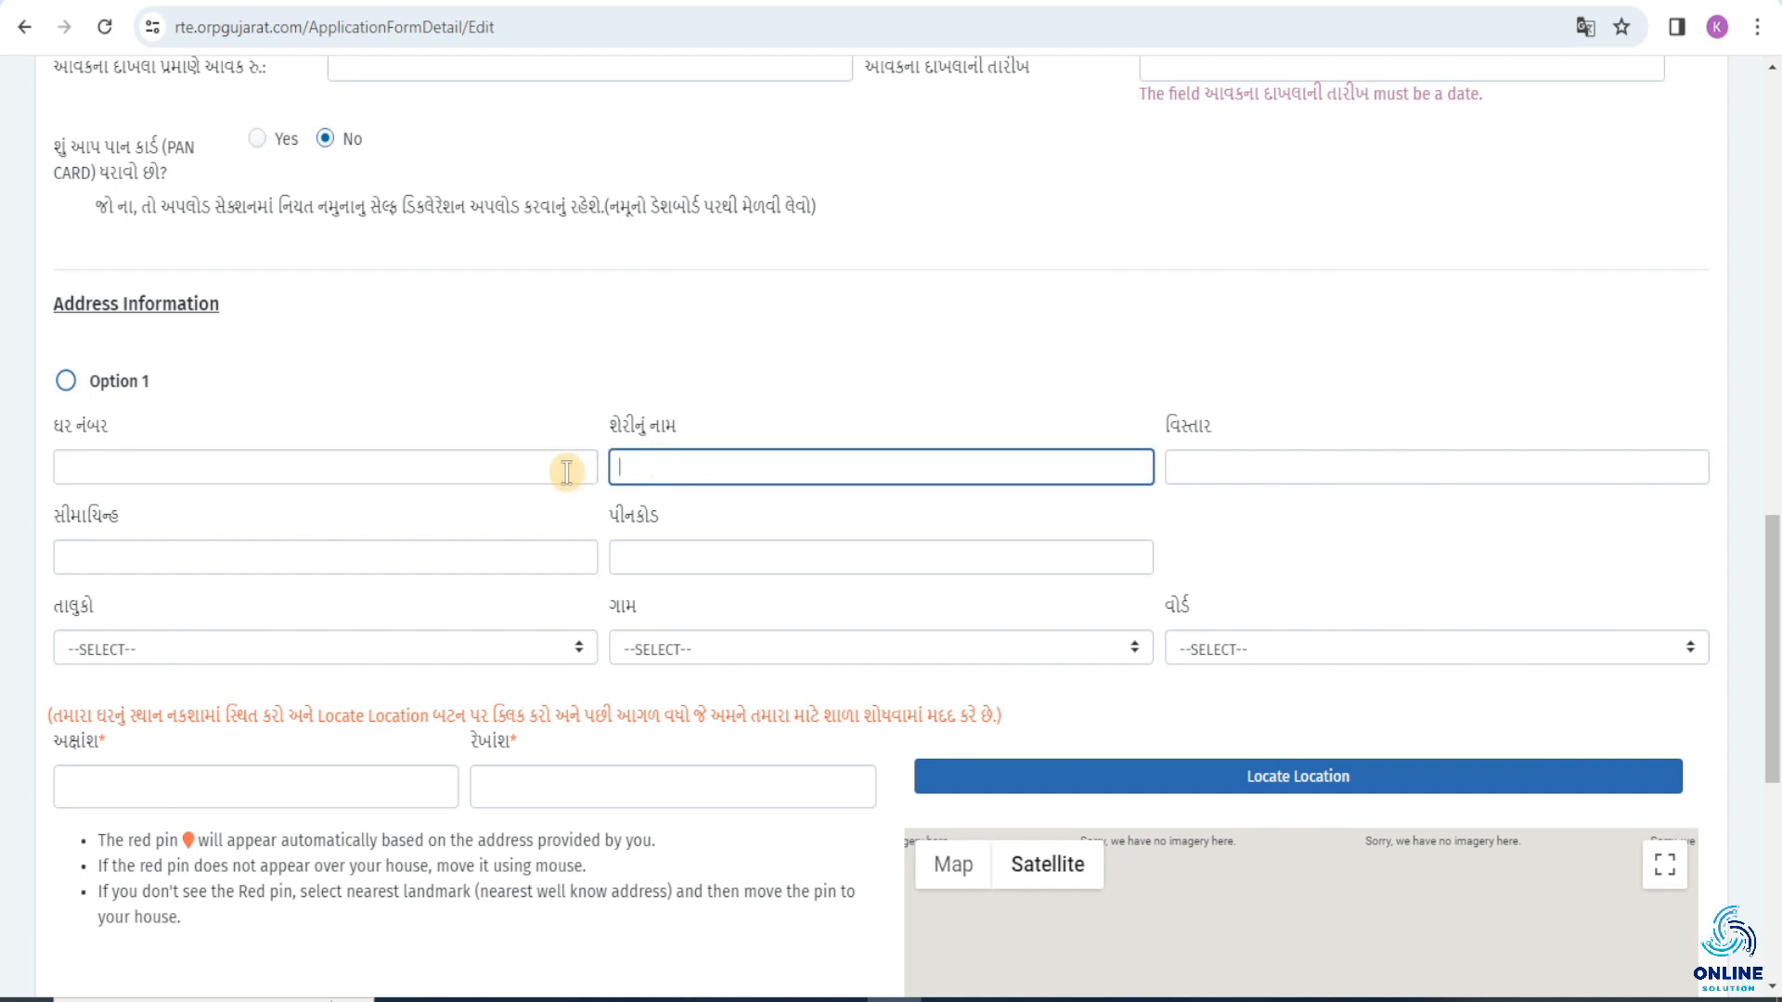
left_click(1261, 473)
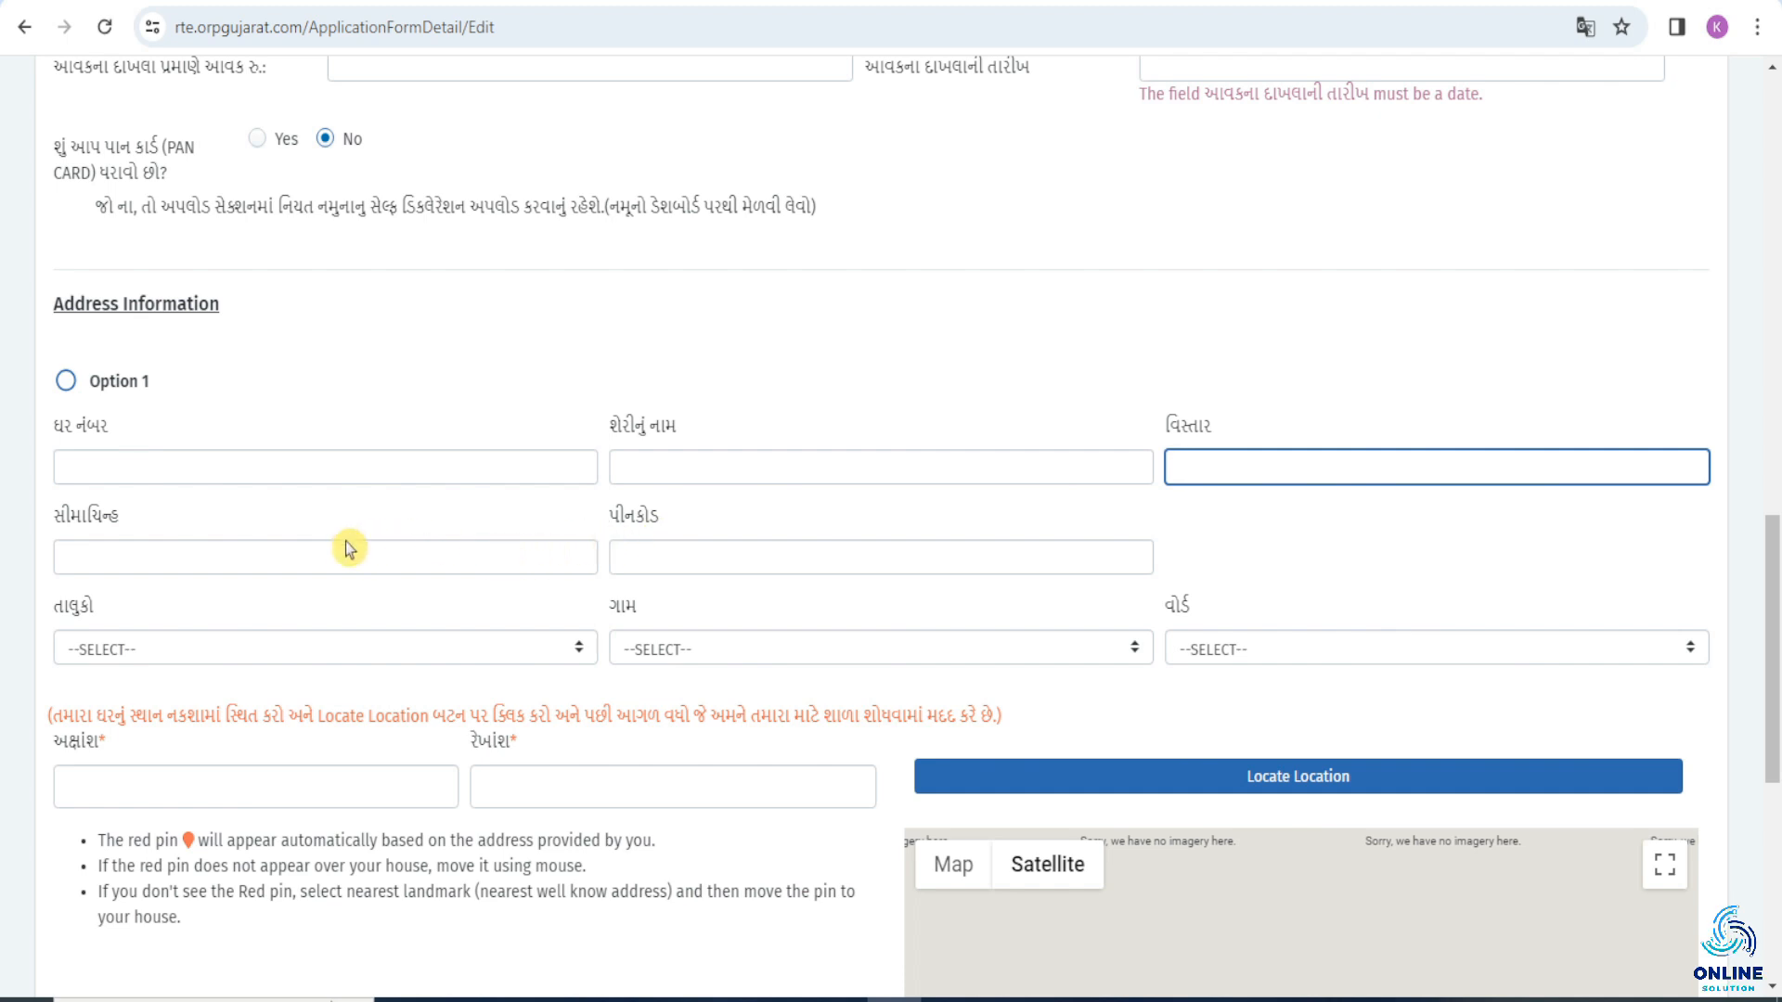
left_click(307, 555)
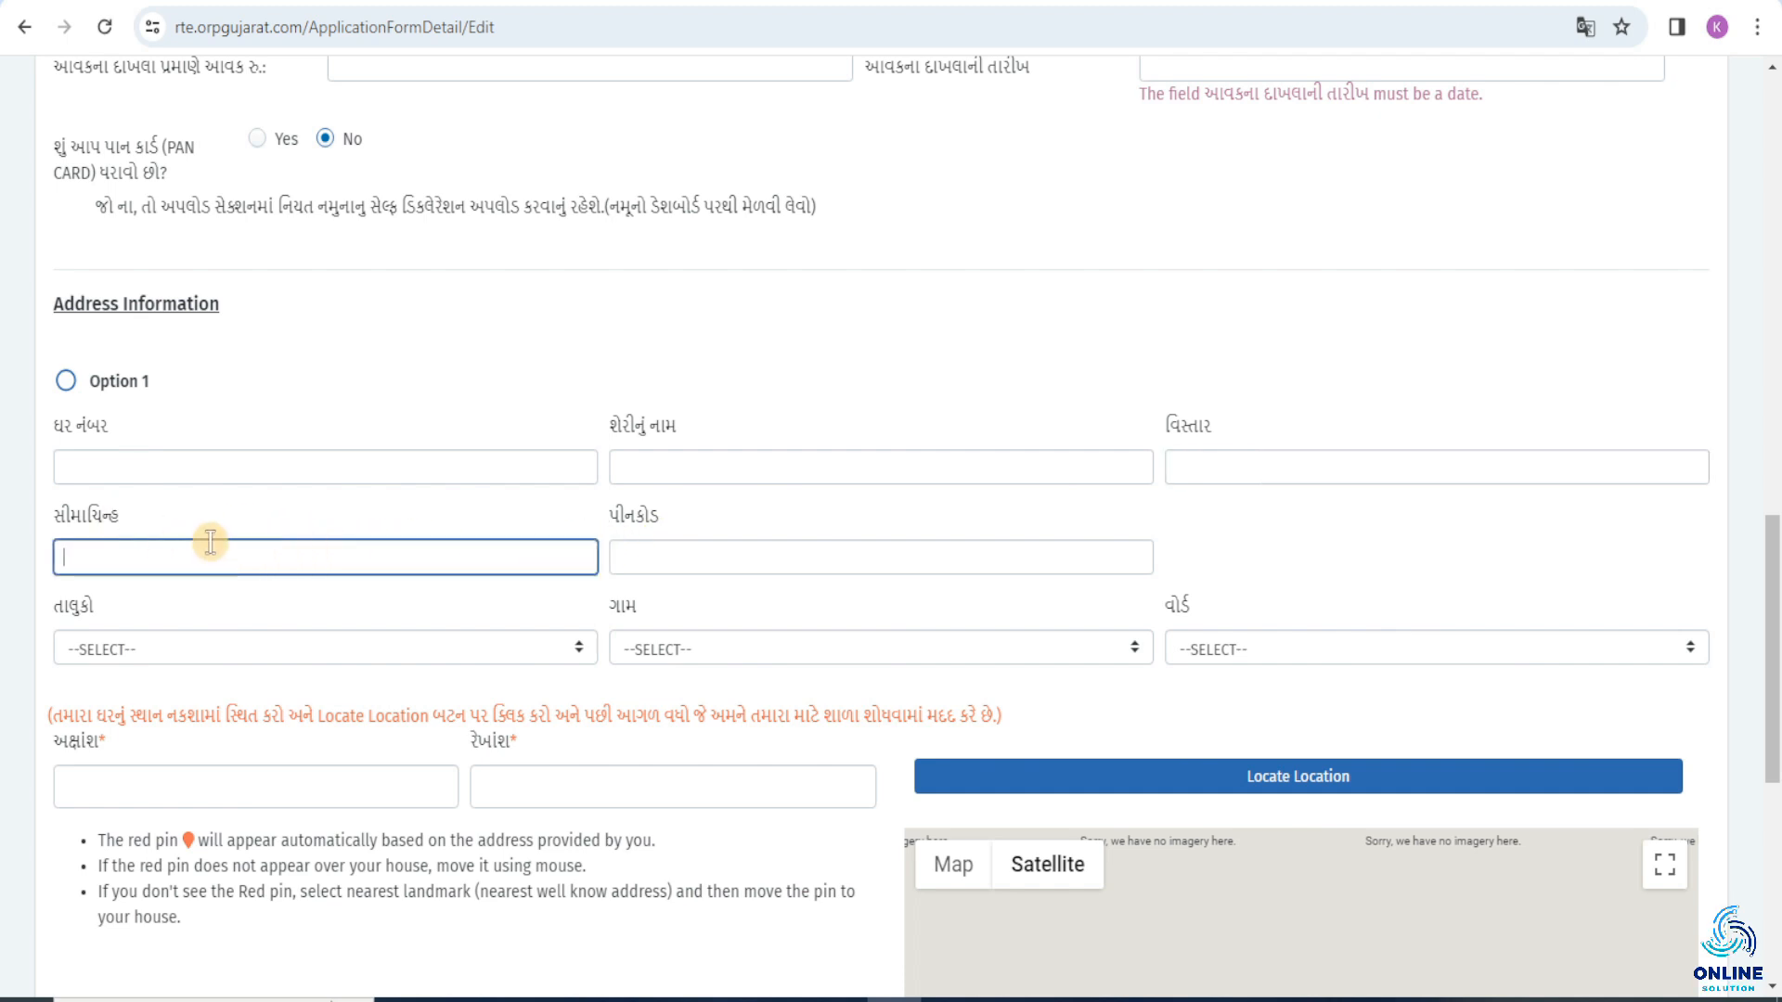
left_click(627, 554)
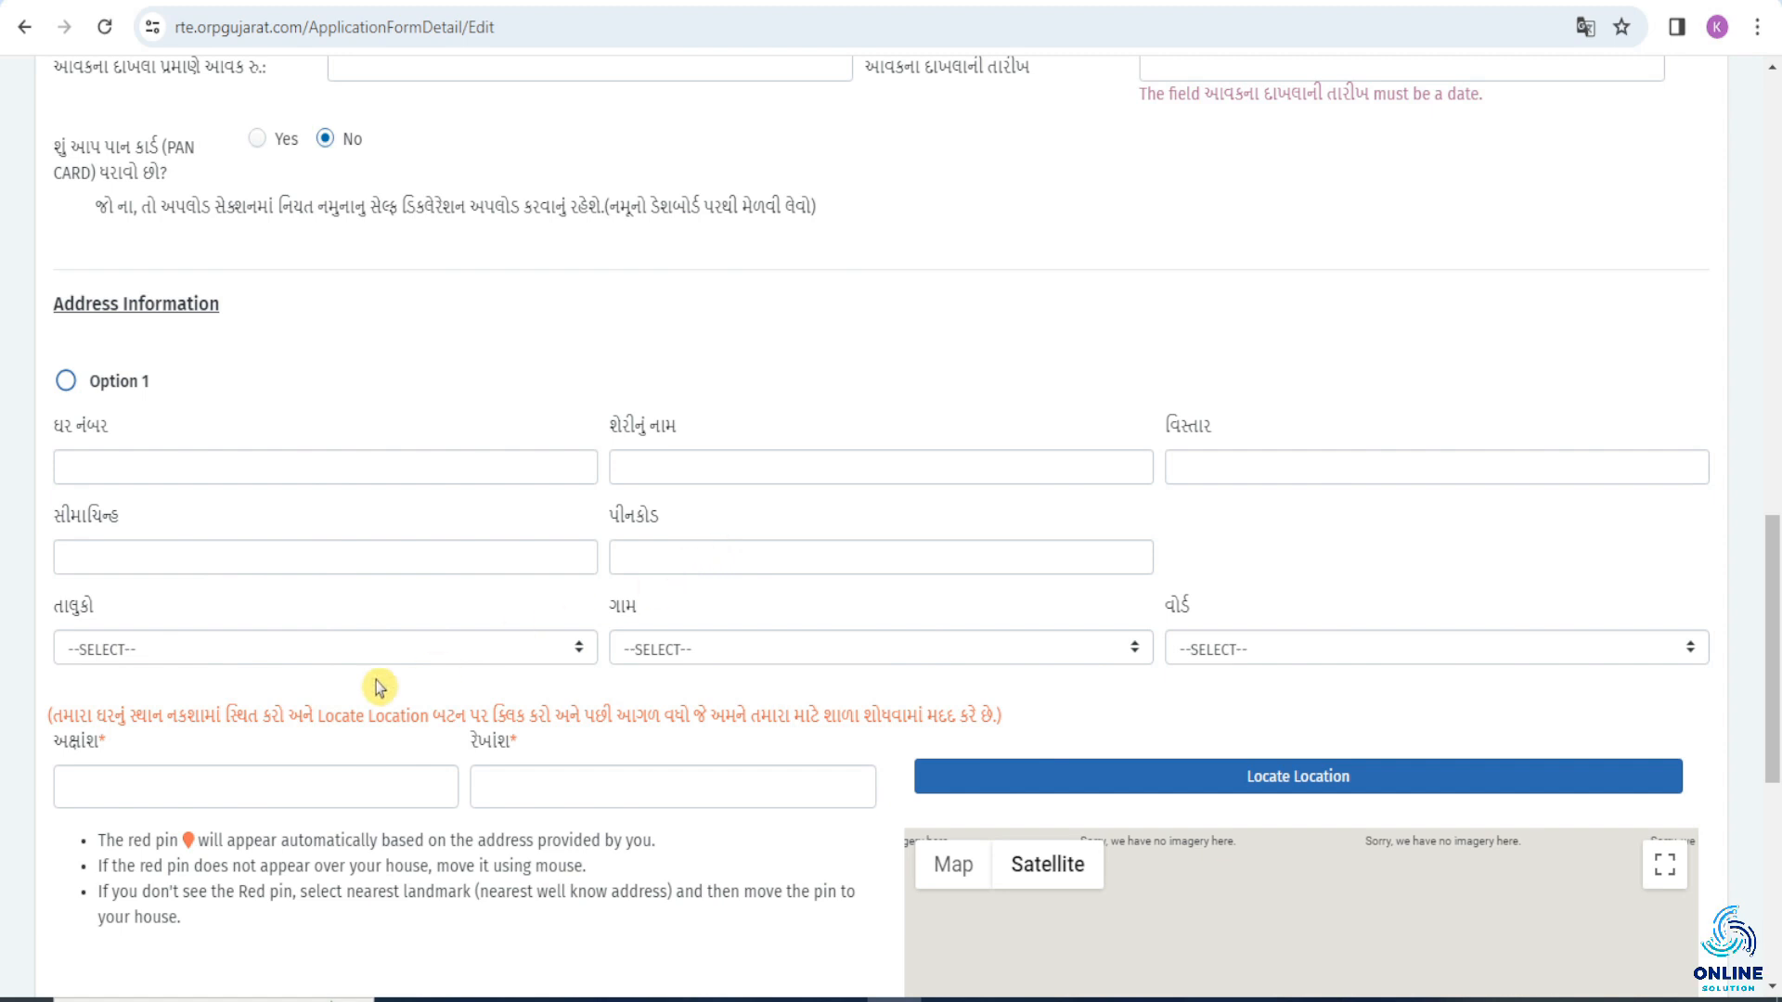
Set the address taluka to BHAVNAGAR, leave the village unselected, and choose KALIYABID-SIDSAR-10 as the ward.
left_click(179, 658)
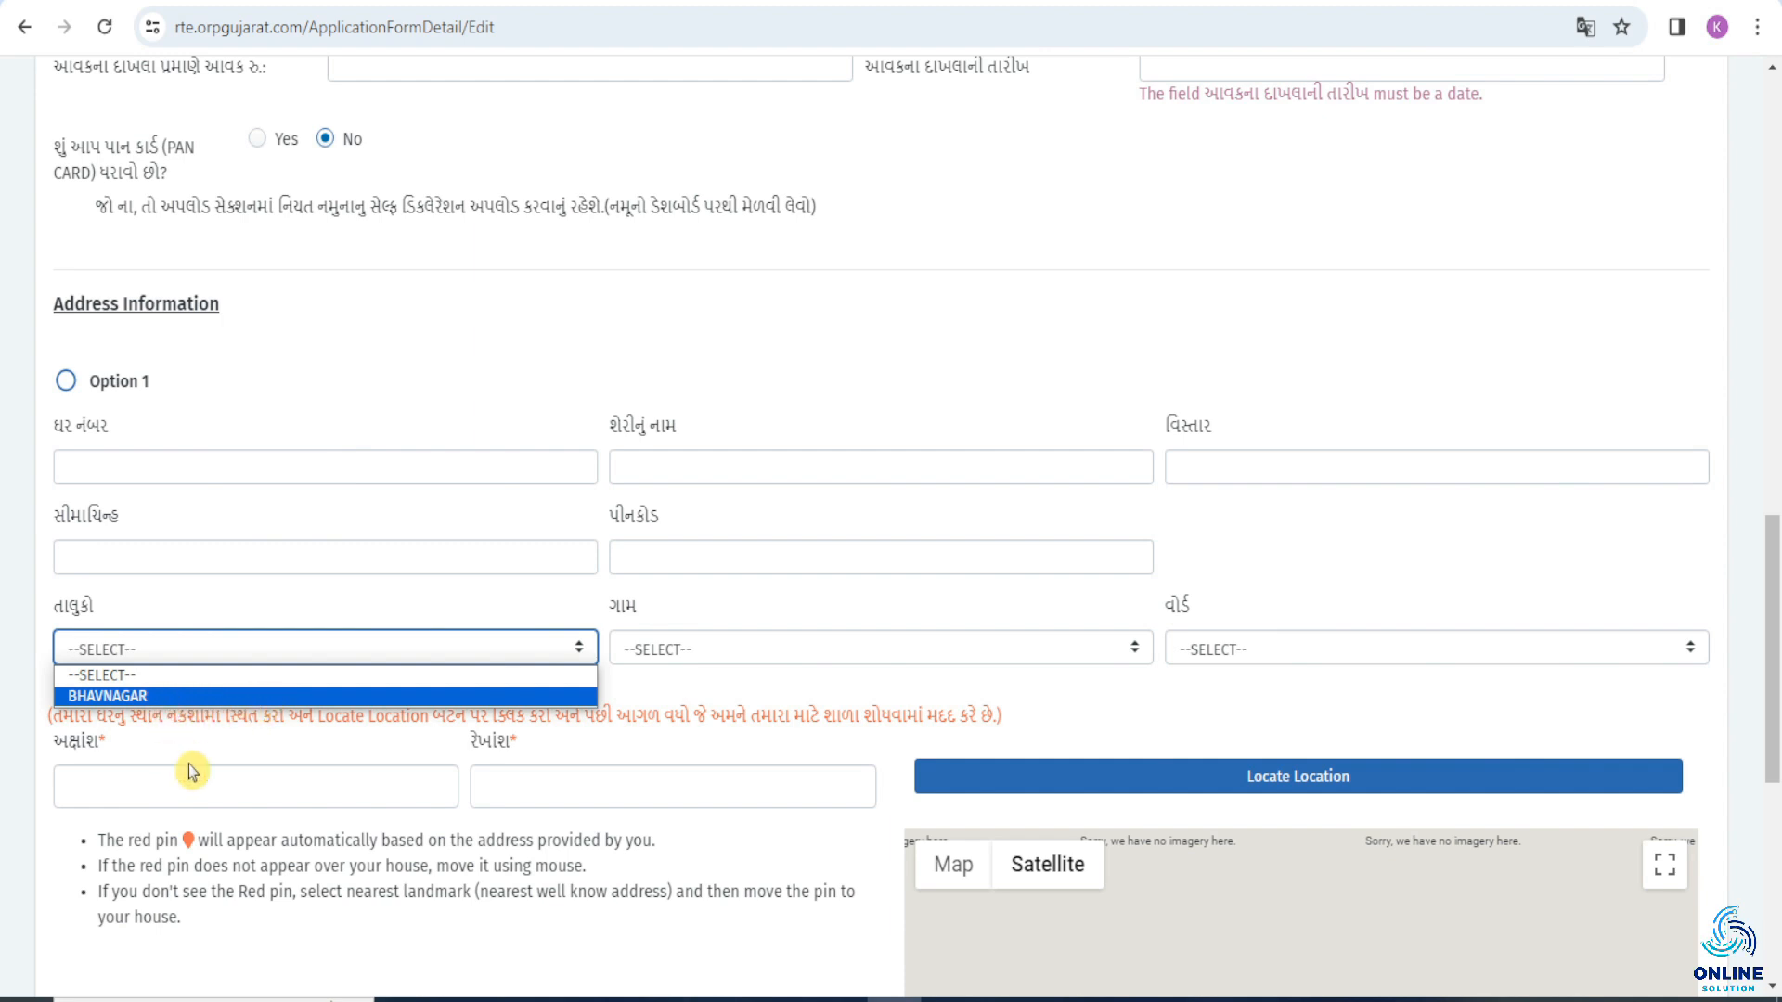
key("Return")
left_click(752, 650)
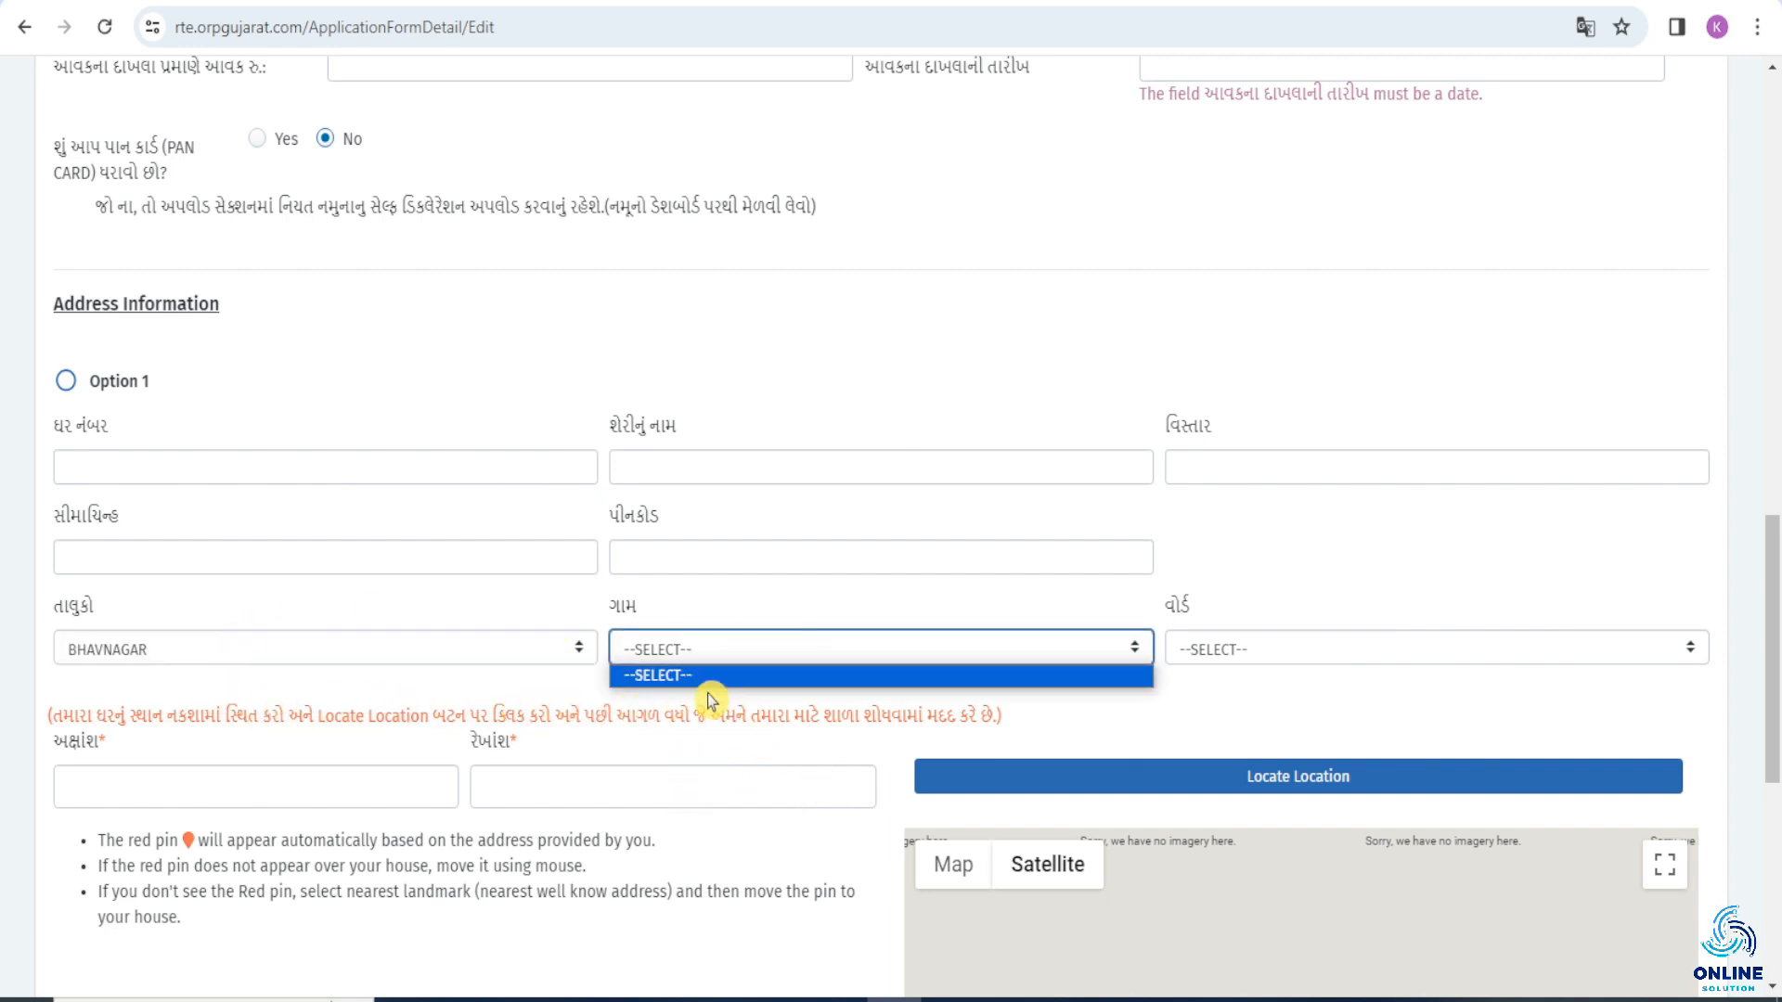
left_click(1194, 677)
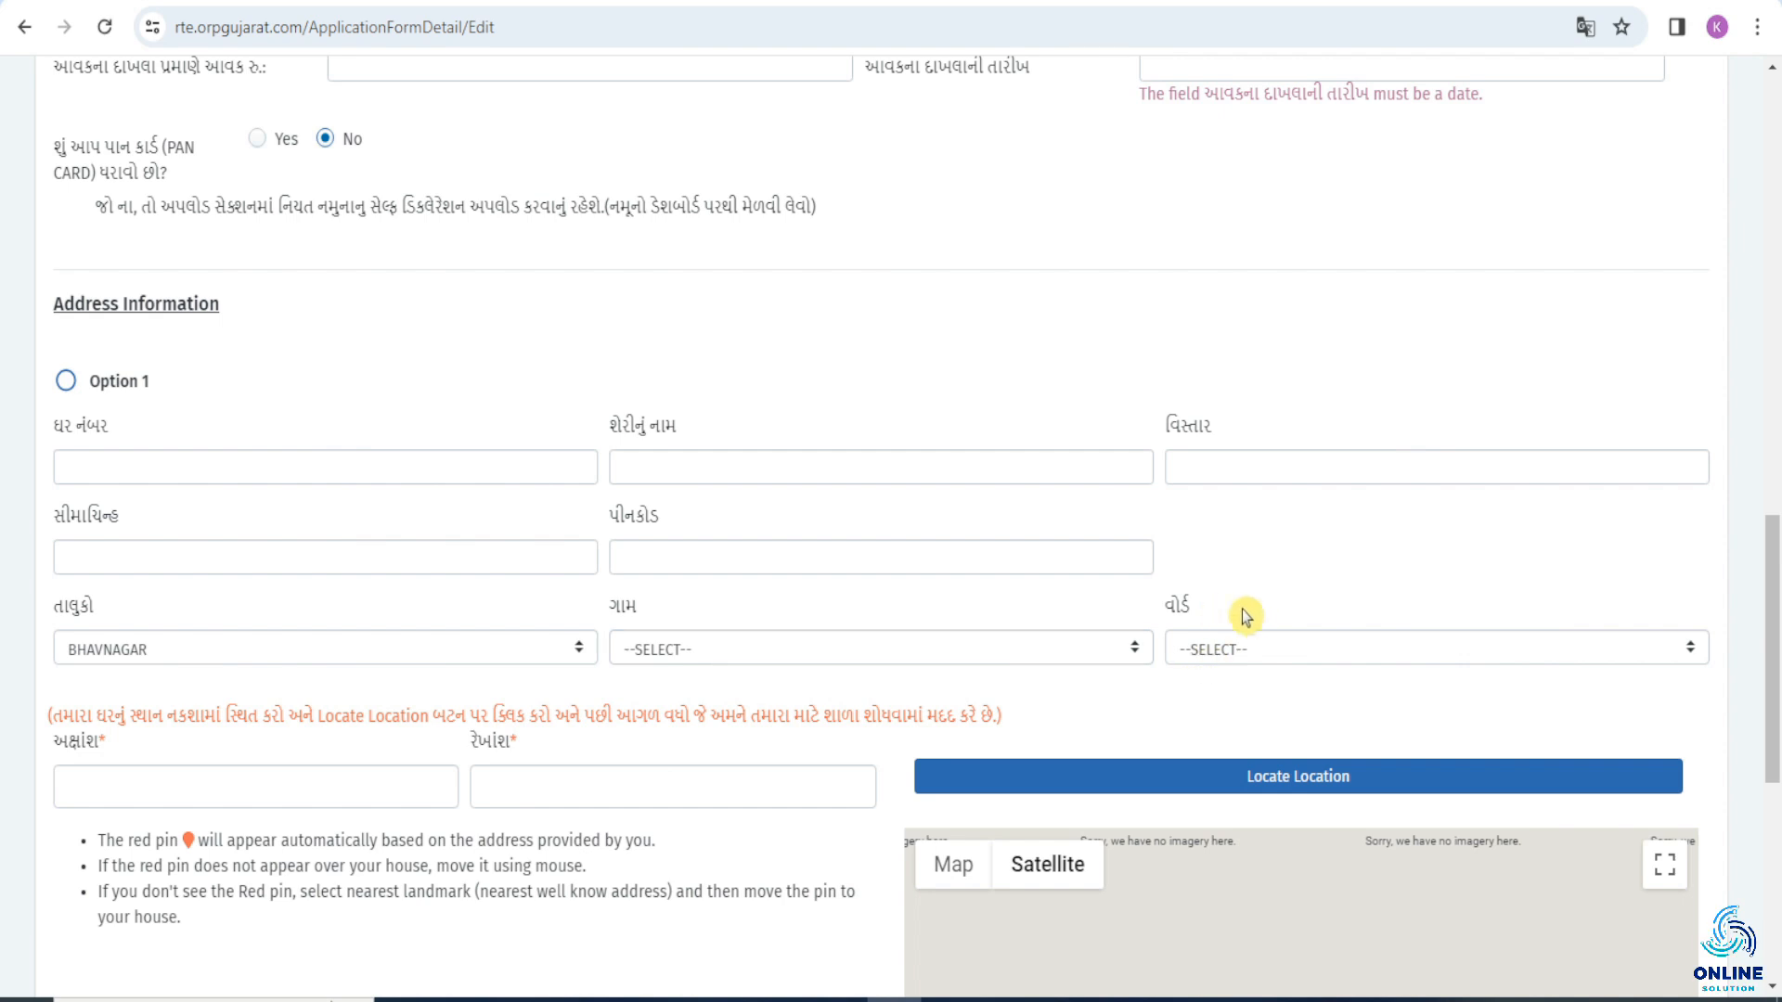
left_click(1257, 653)
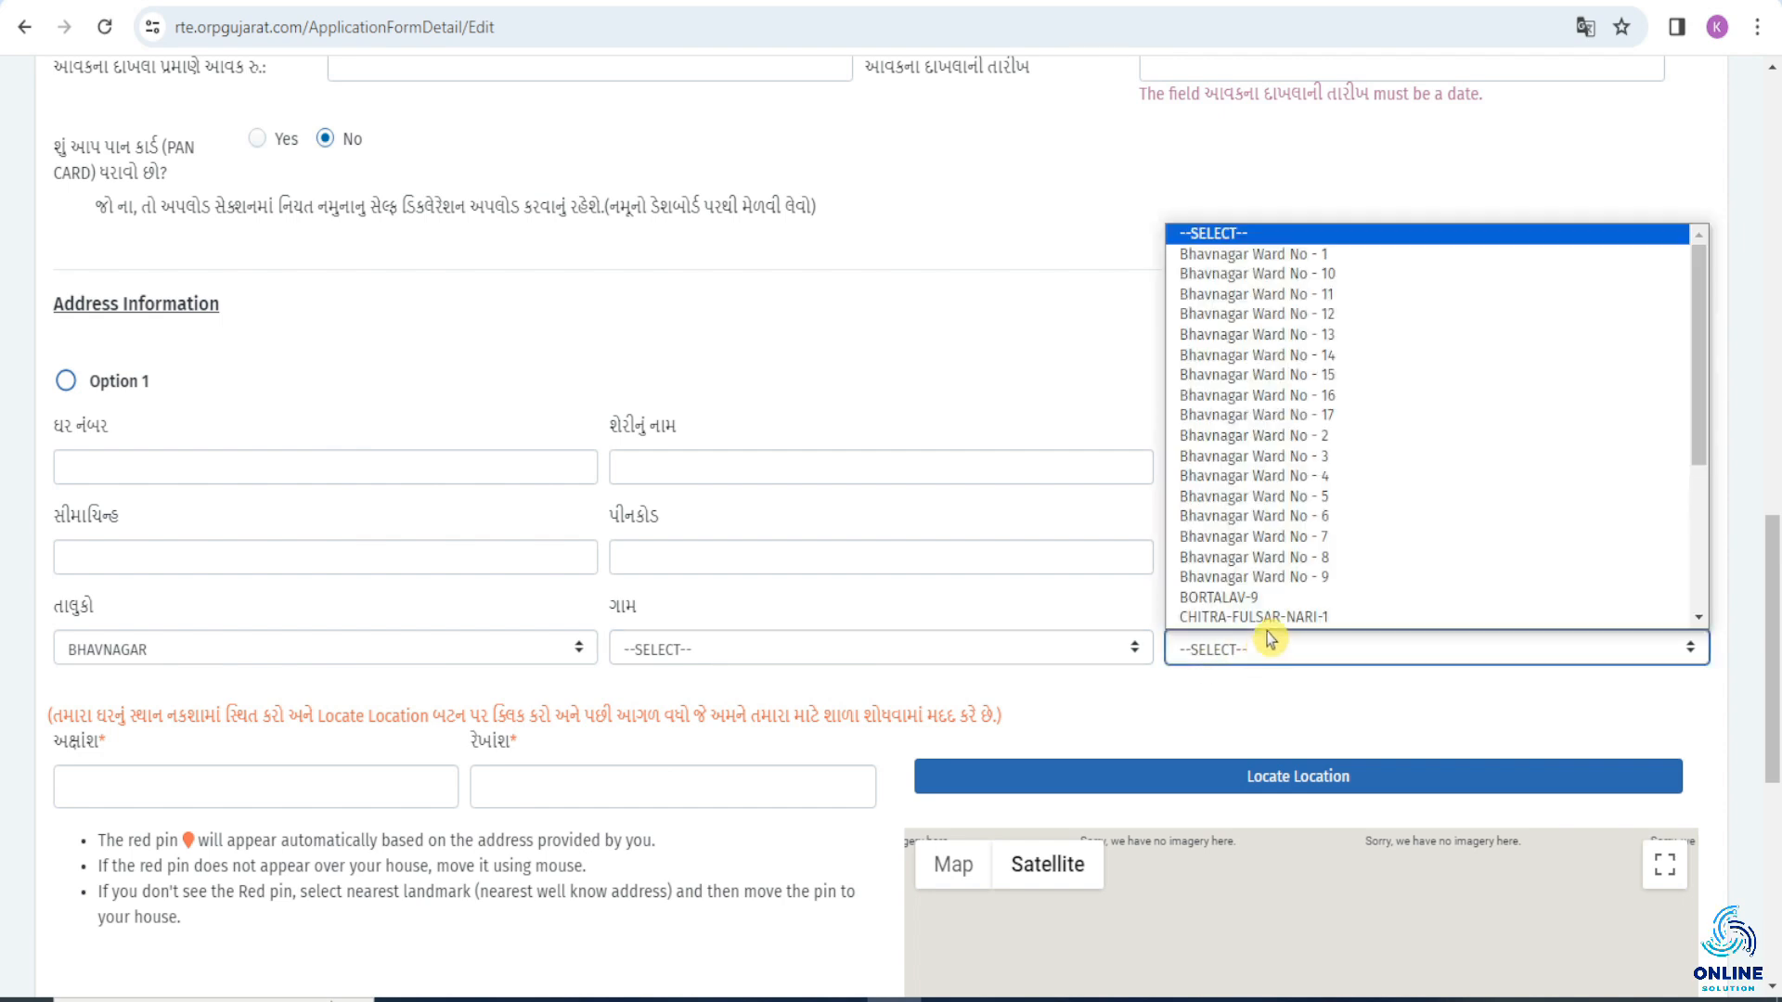
left_click(1373, 497)
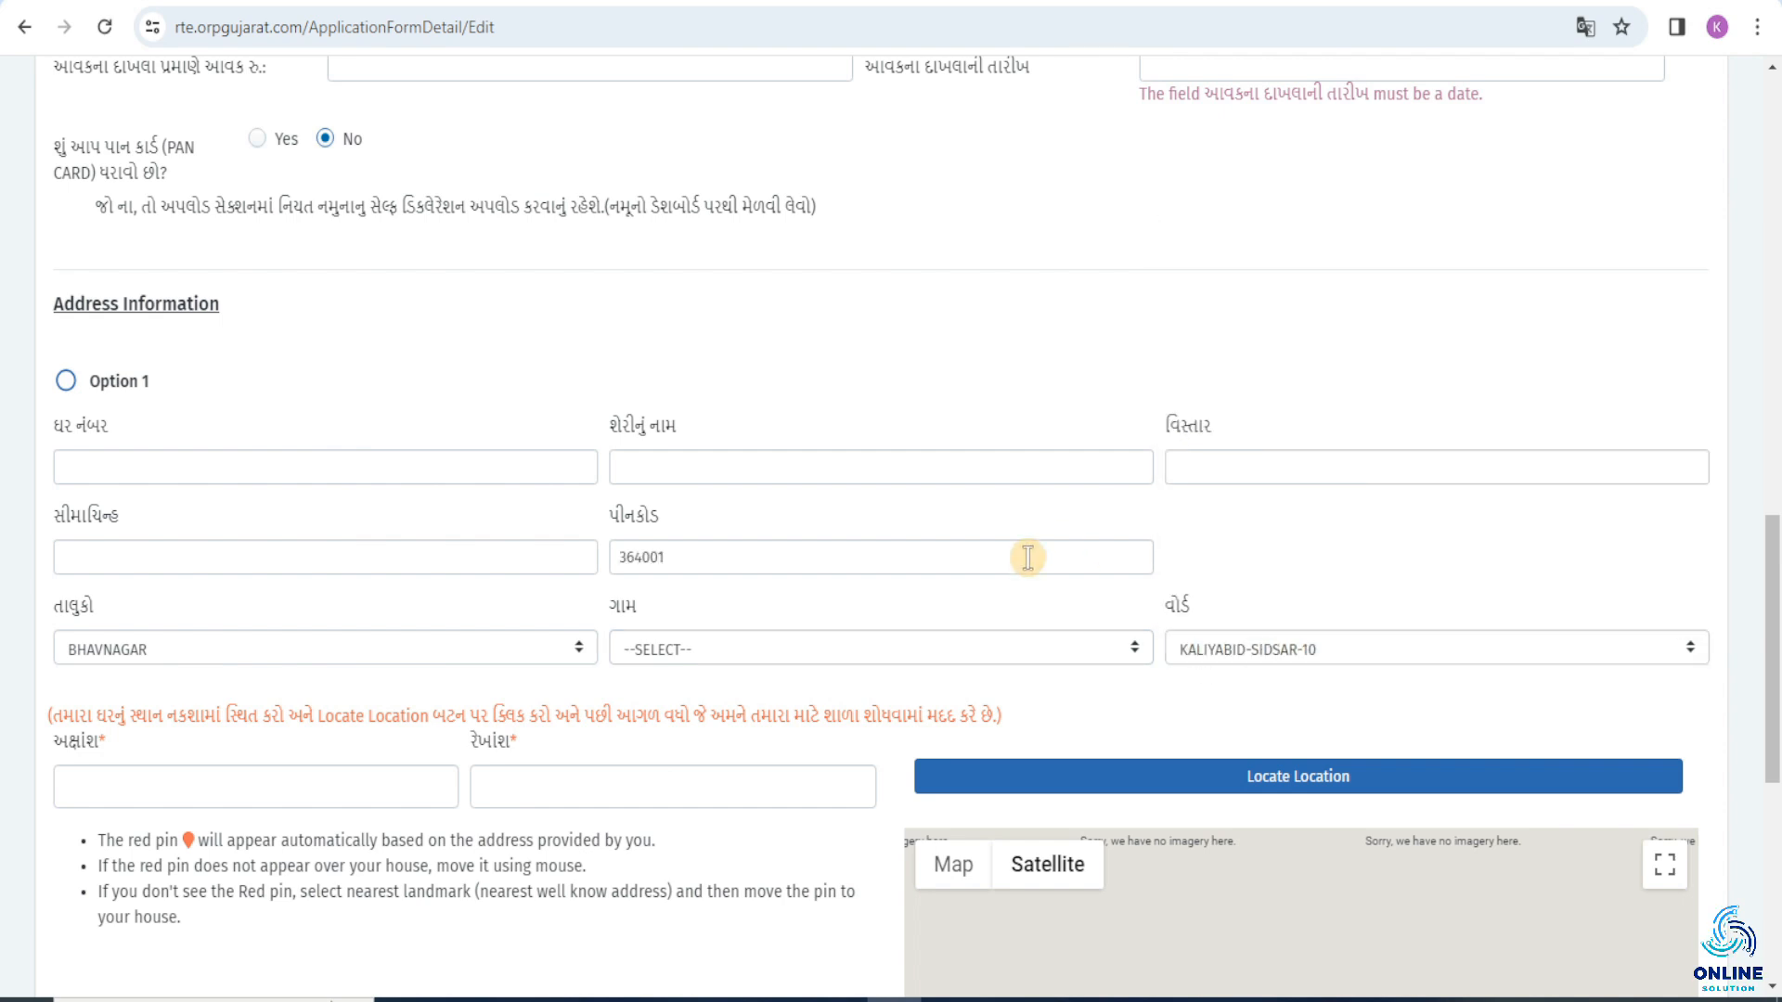
Complete the street, area and landmark, locate the address on the map, and save the application details through to school selection.
left_click(1339, 793)
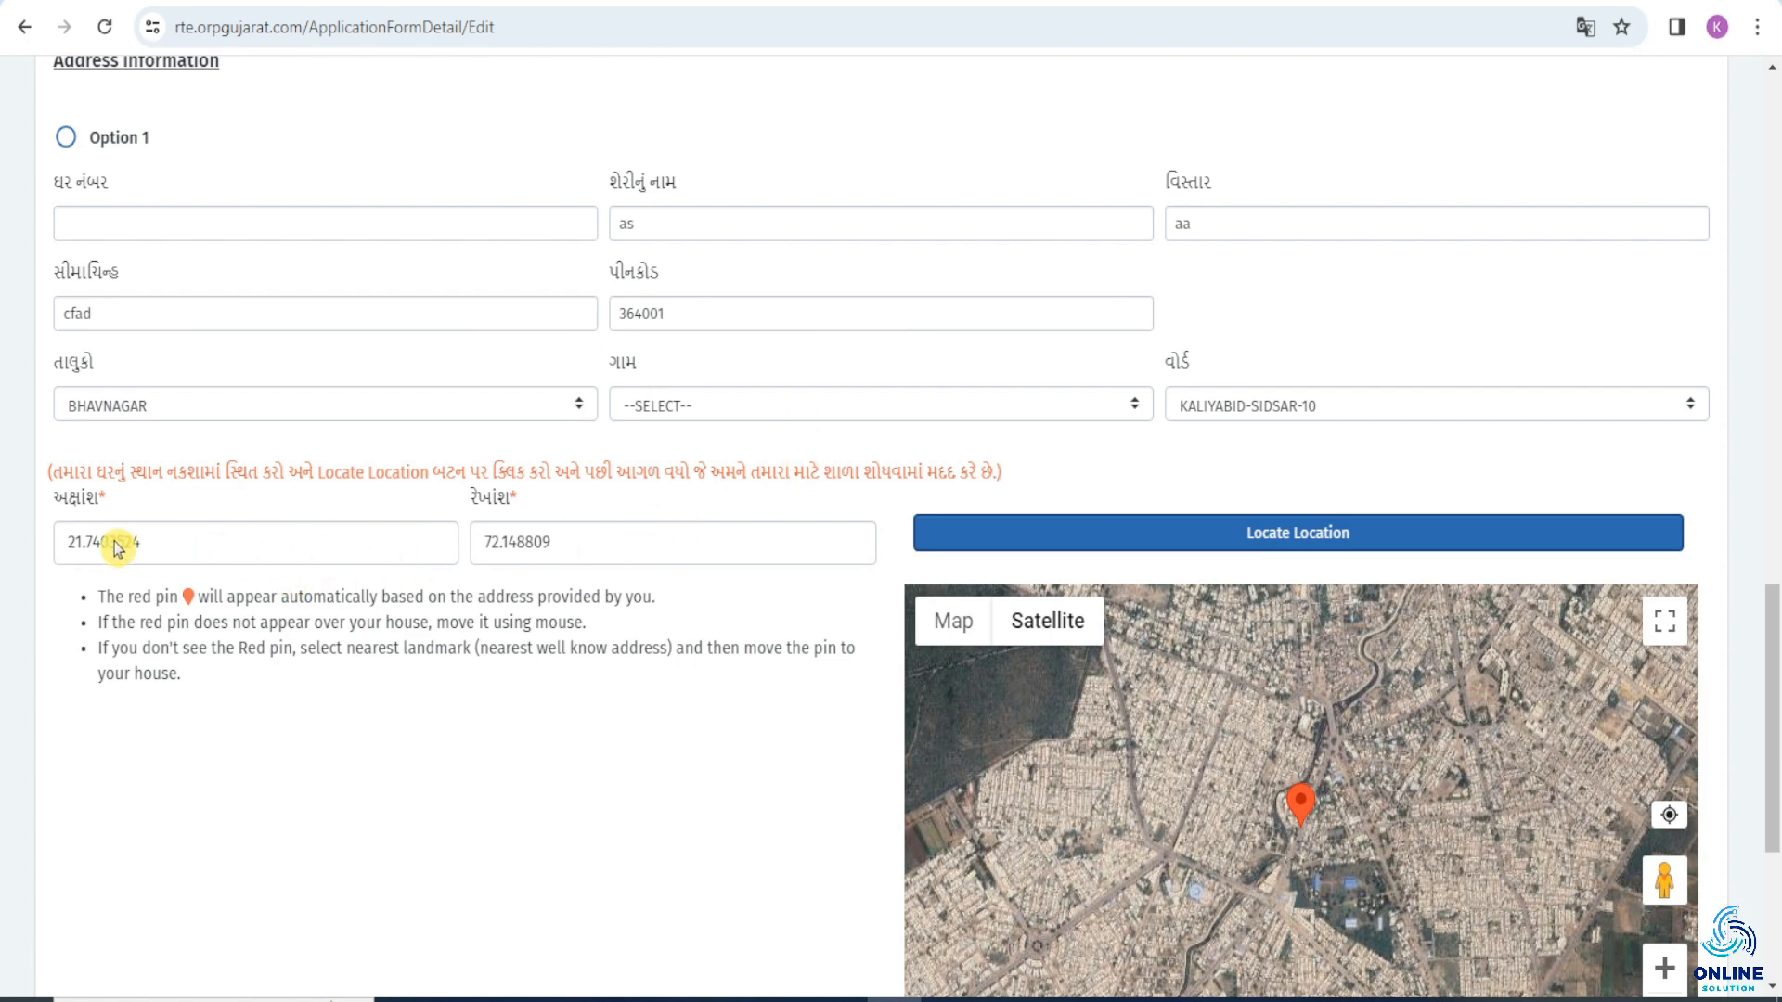
scroll(657, 539, "down", 3)
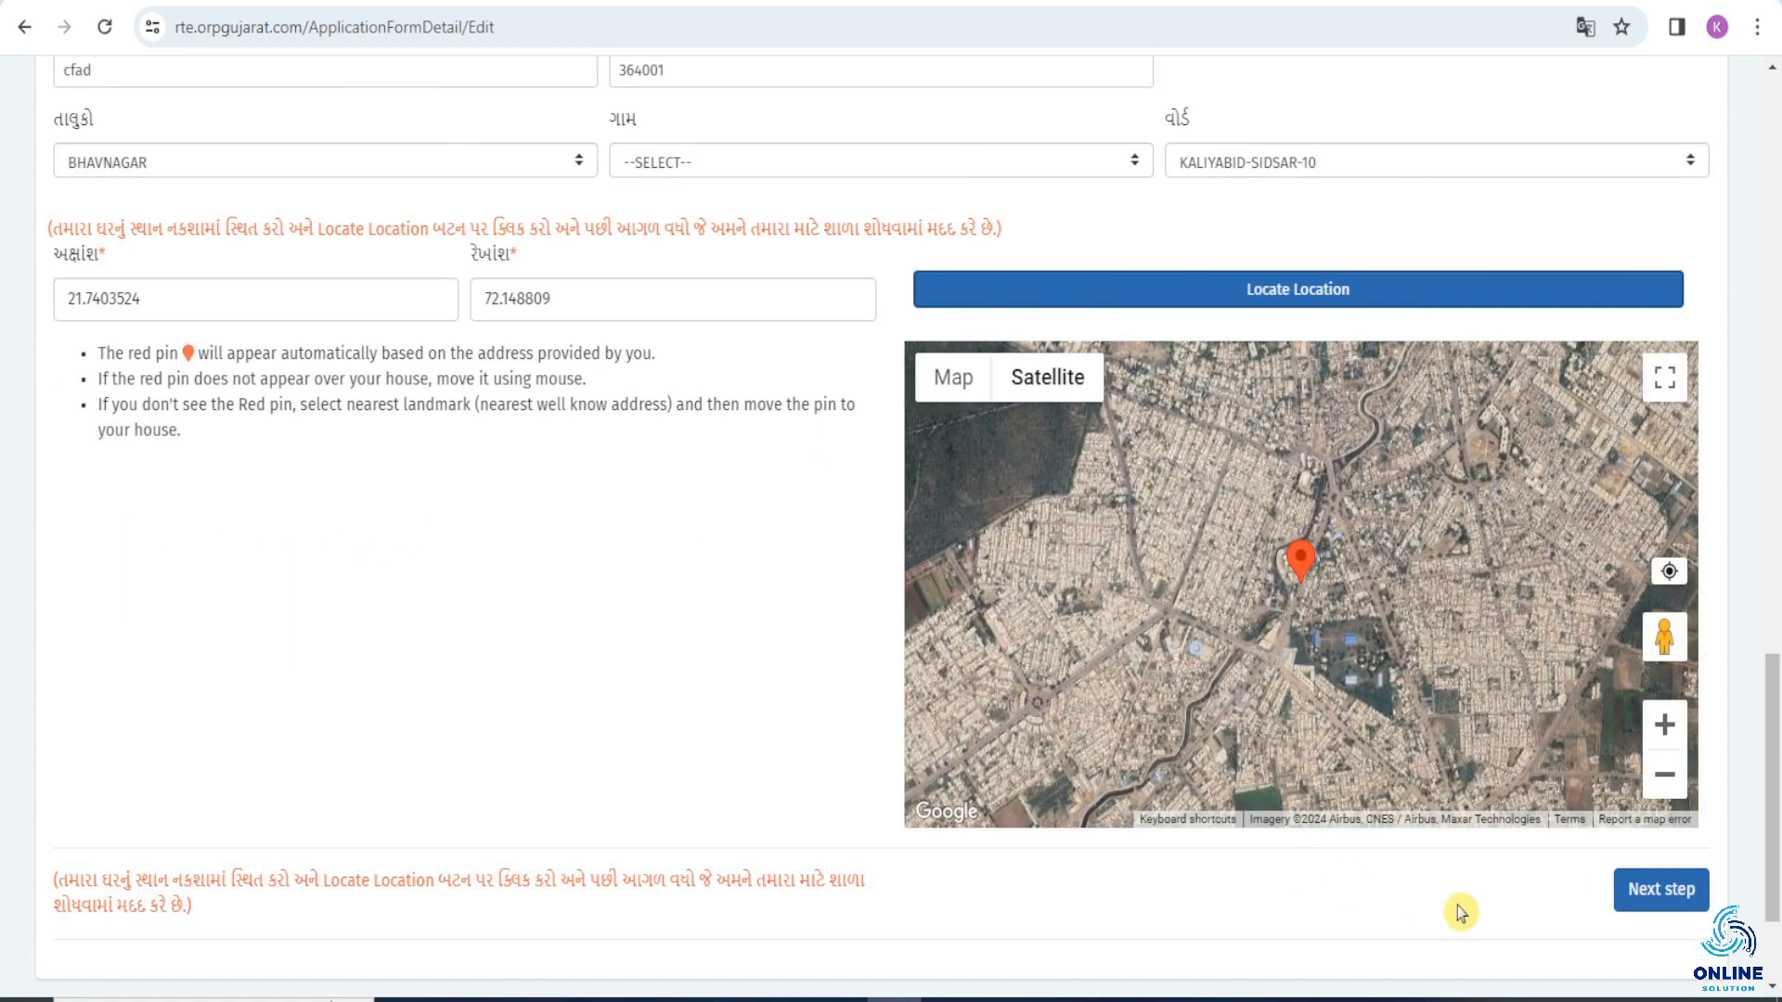
left_click(1653, 915)
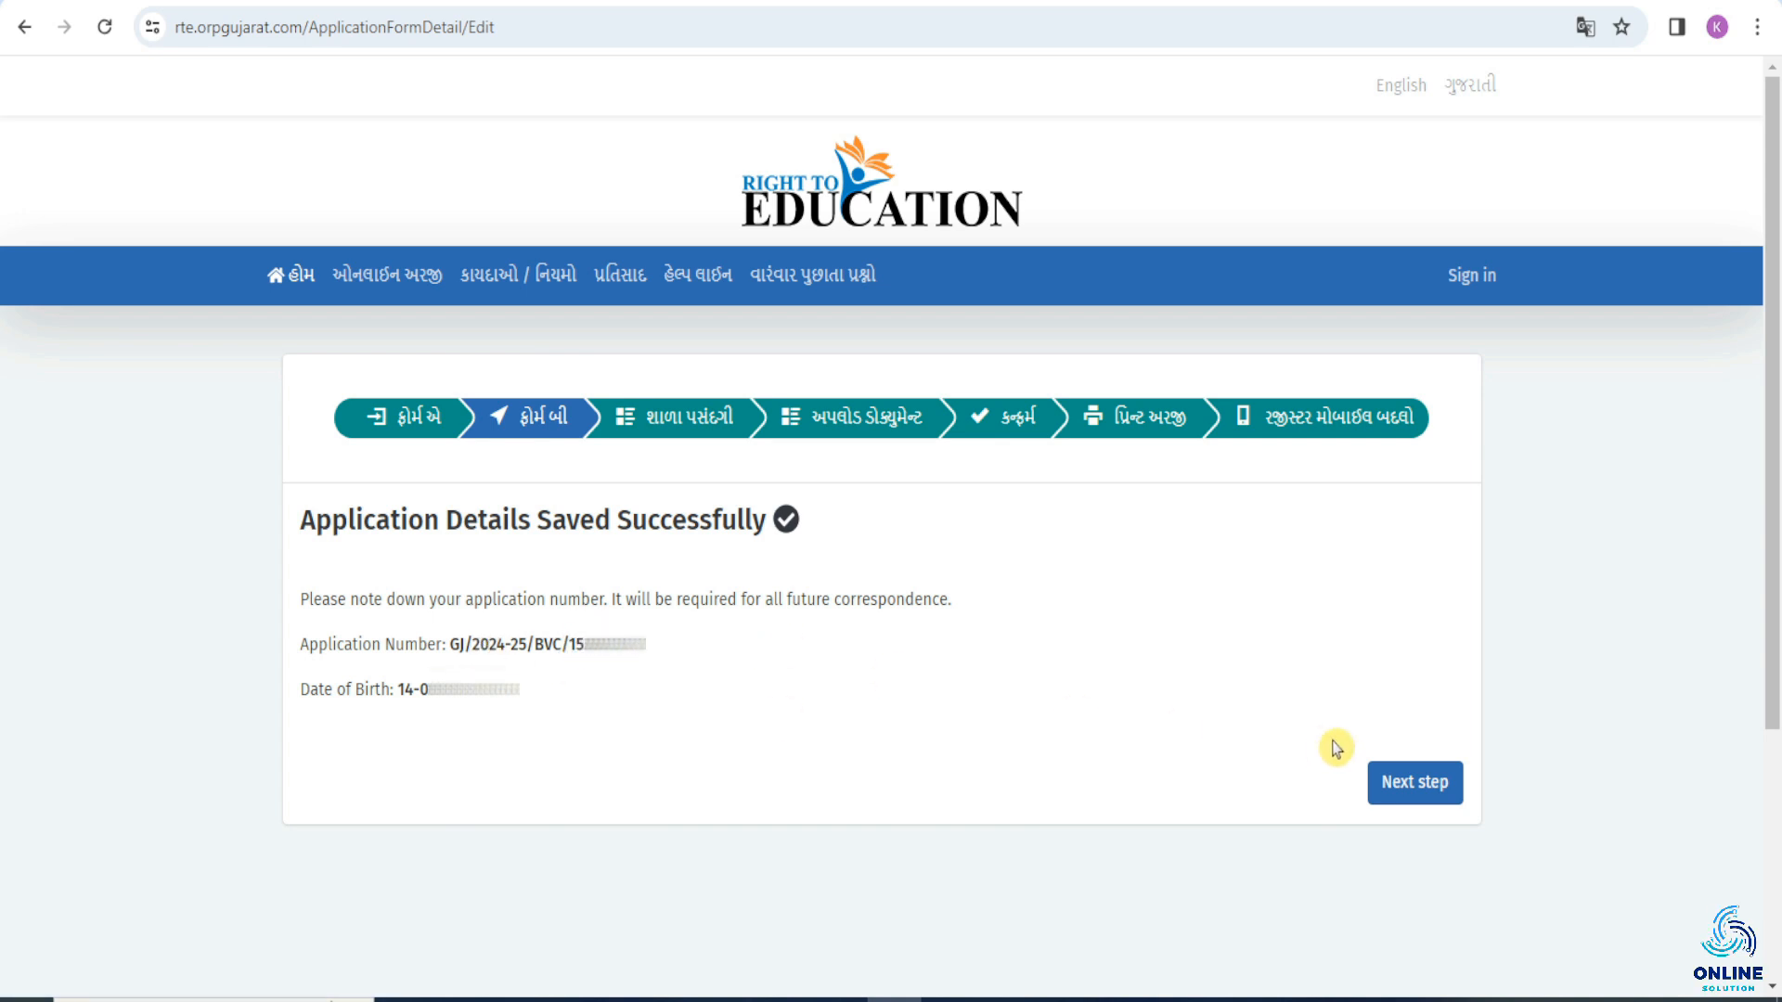
left_click(1415, 790)
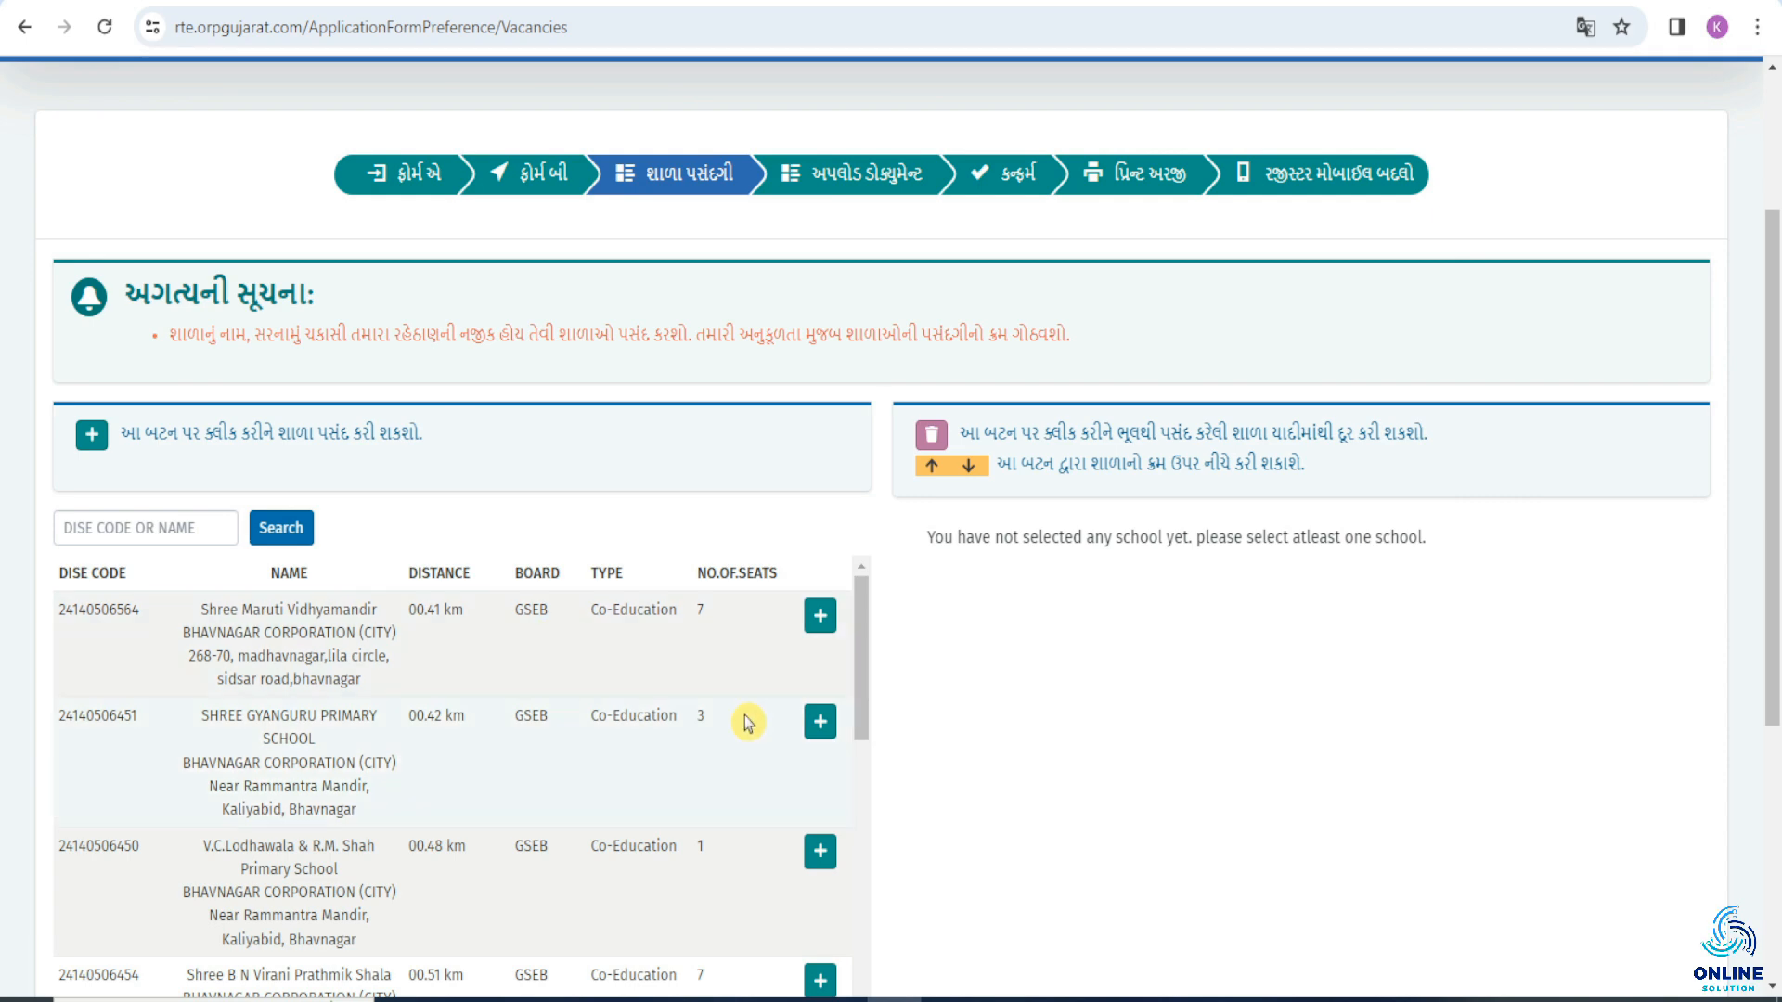
Add Shree Maruti Vidhyamandir, SHREE GYANGURU PRIMARY SCHOOL and Shree B N Virani Prathmik Shala as school choices in that order, and continue to document upload.
scroll(1154, 708, "down", 3)
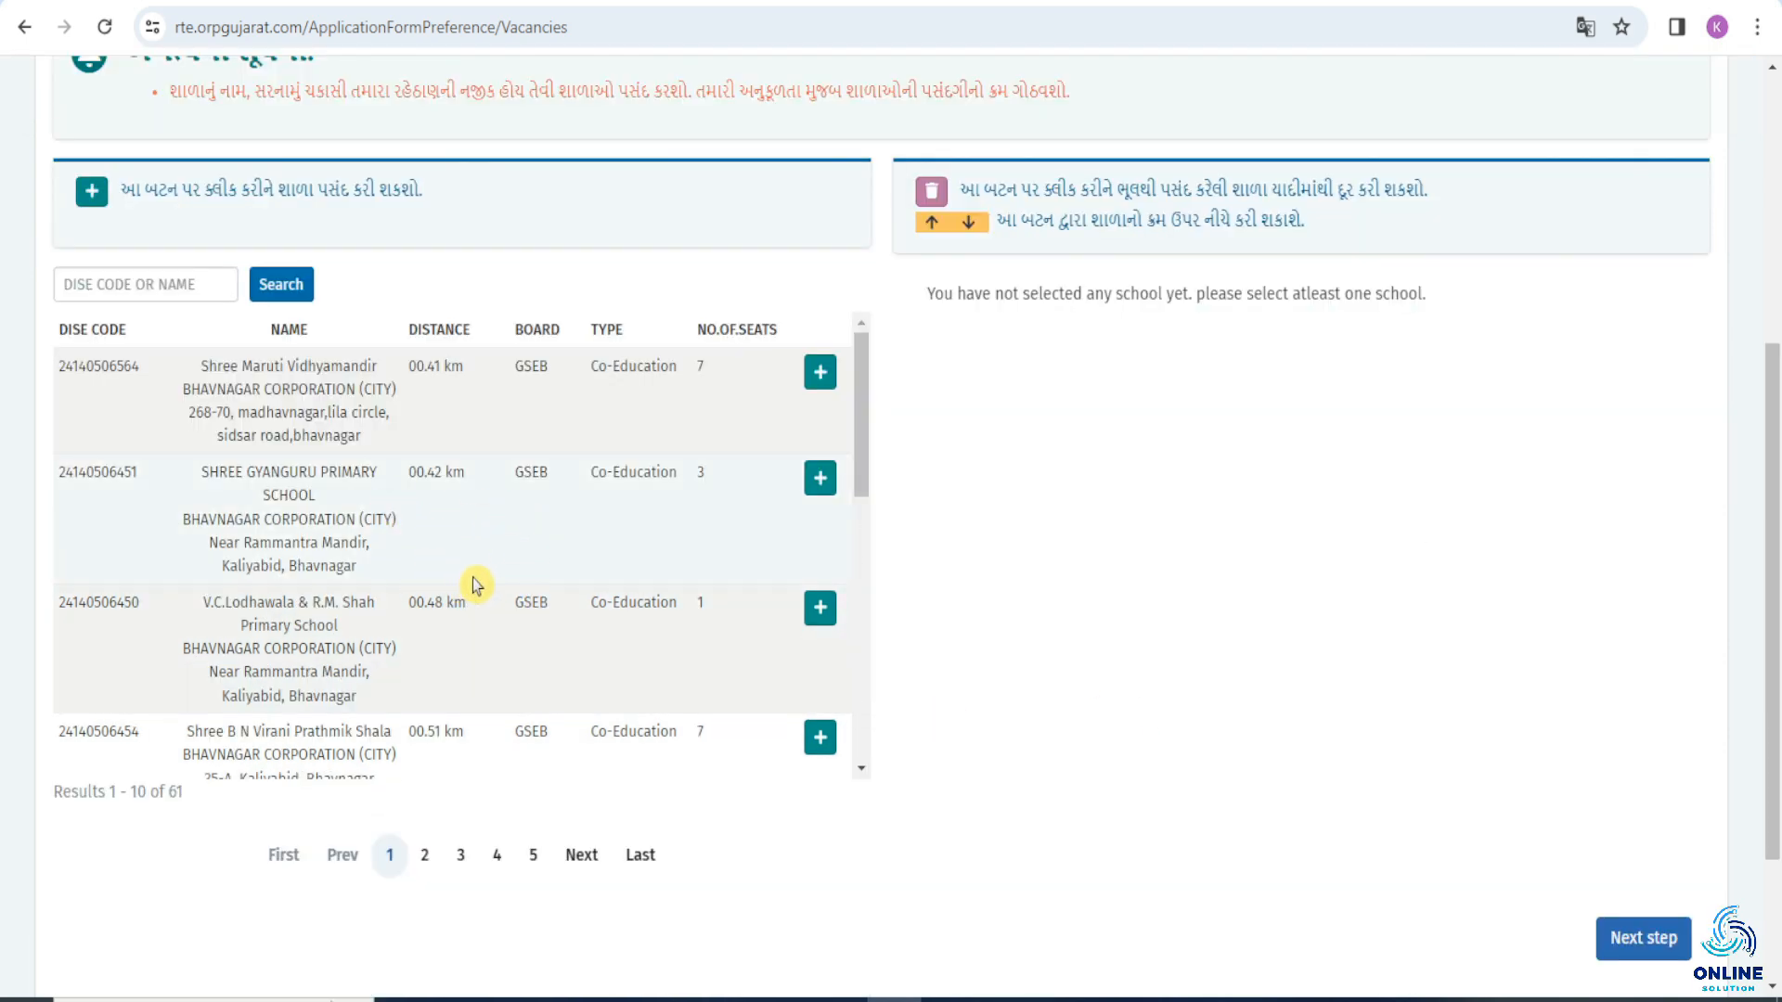
scroll(475, 585, "down", 8)
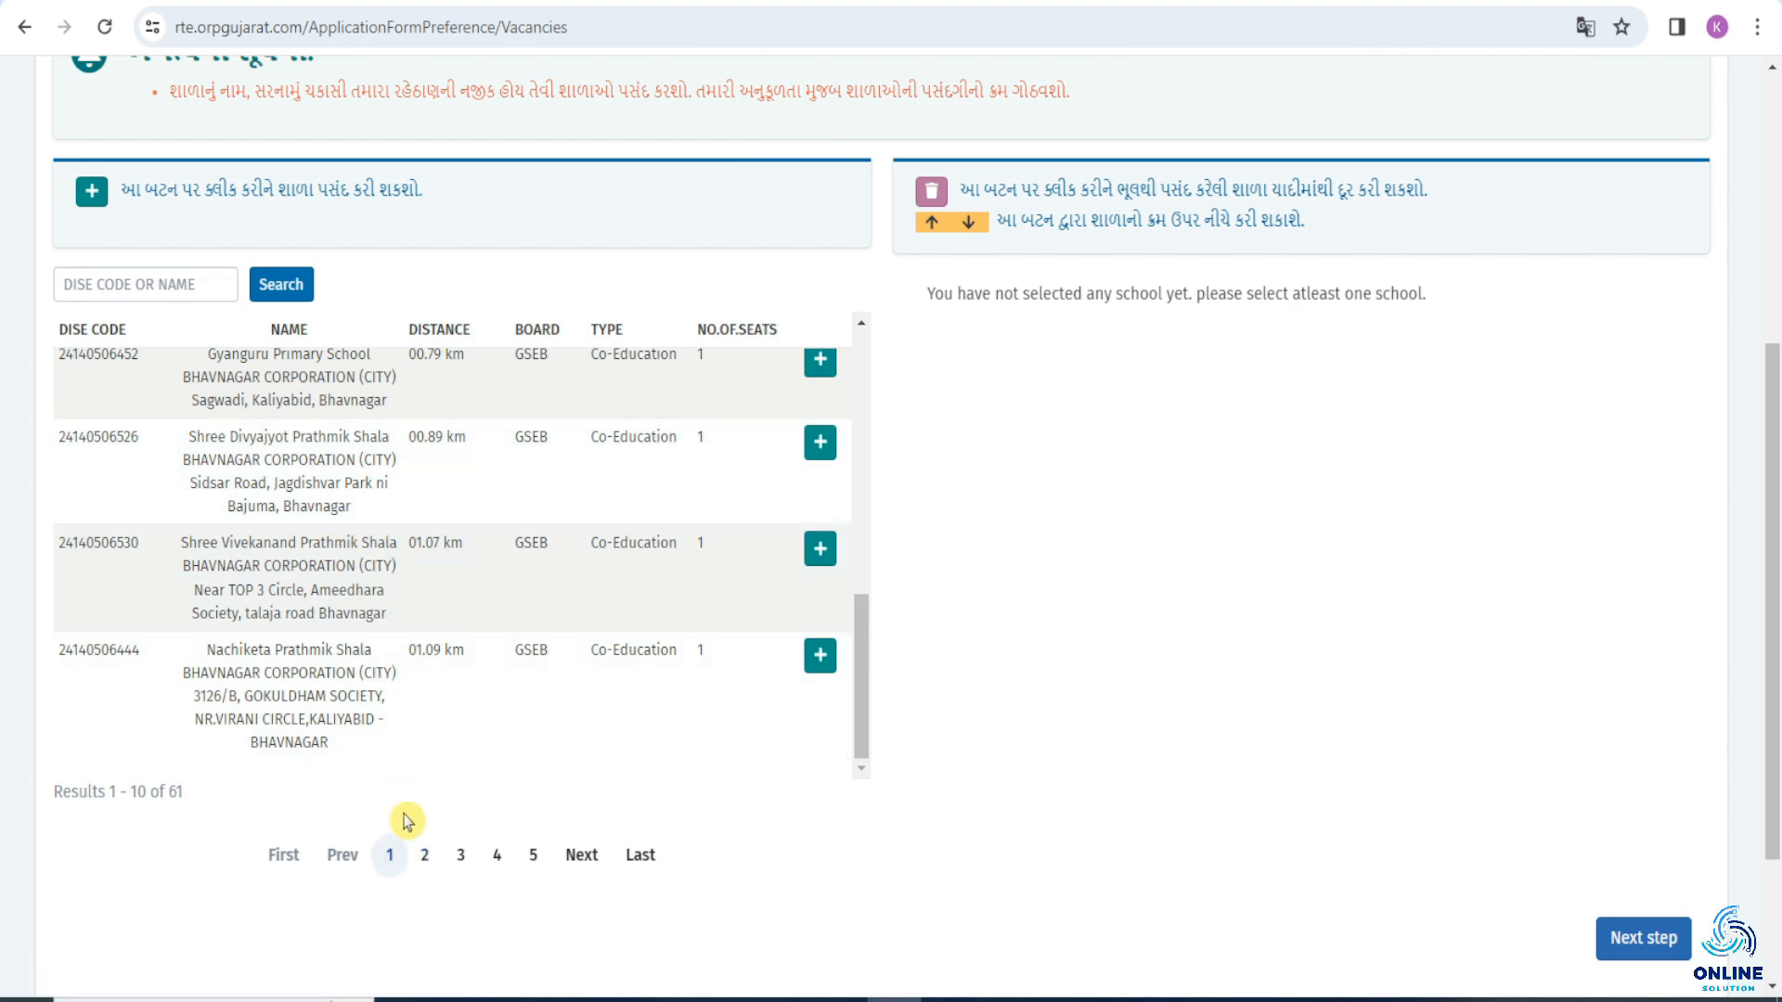
left_click(424, 854)
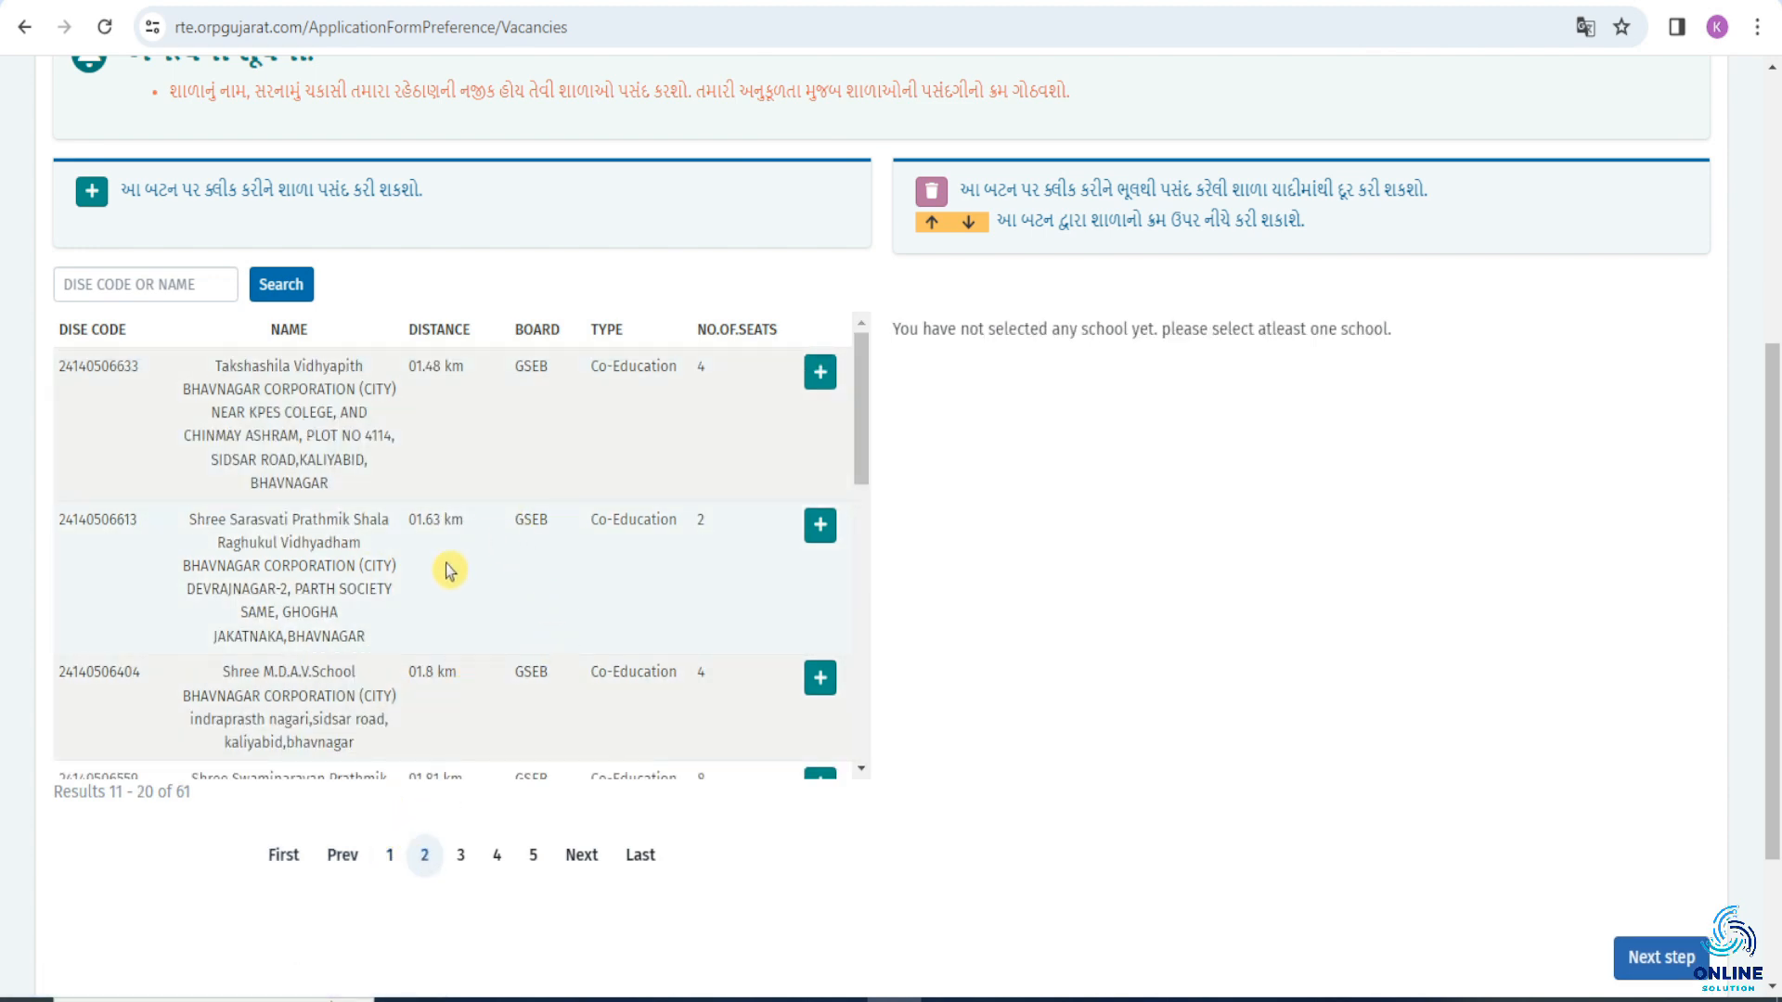
left_click(389, 854)
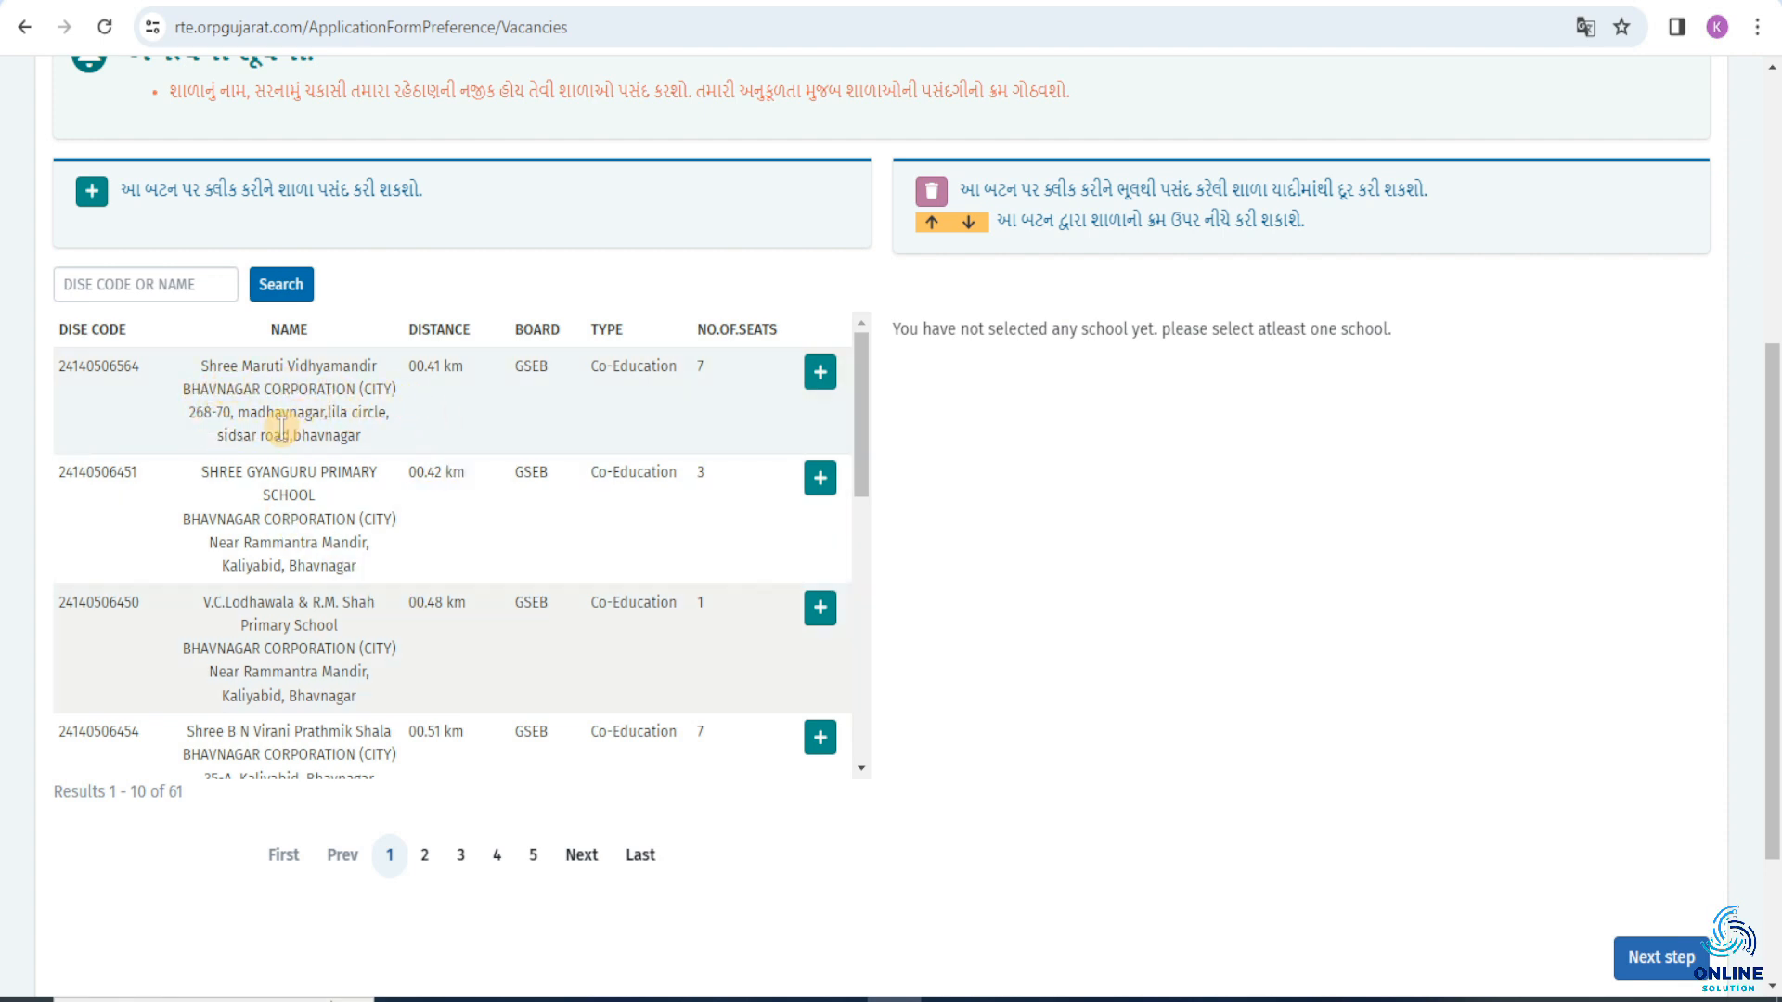
left_click(820, 377)
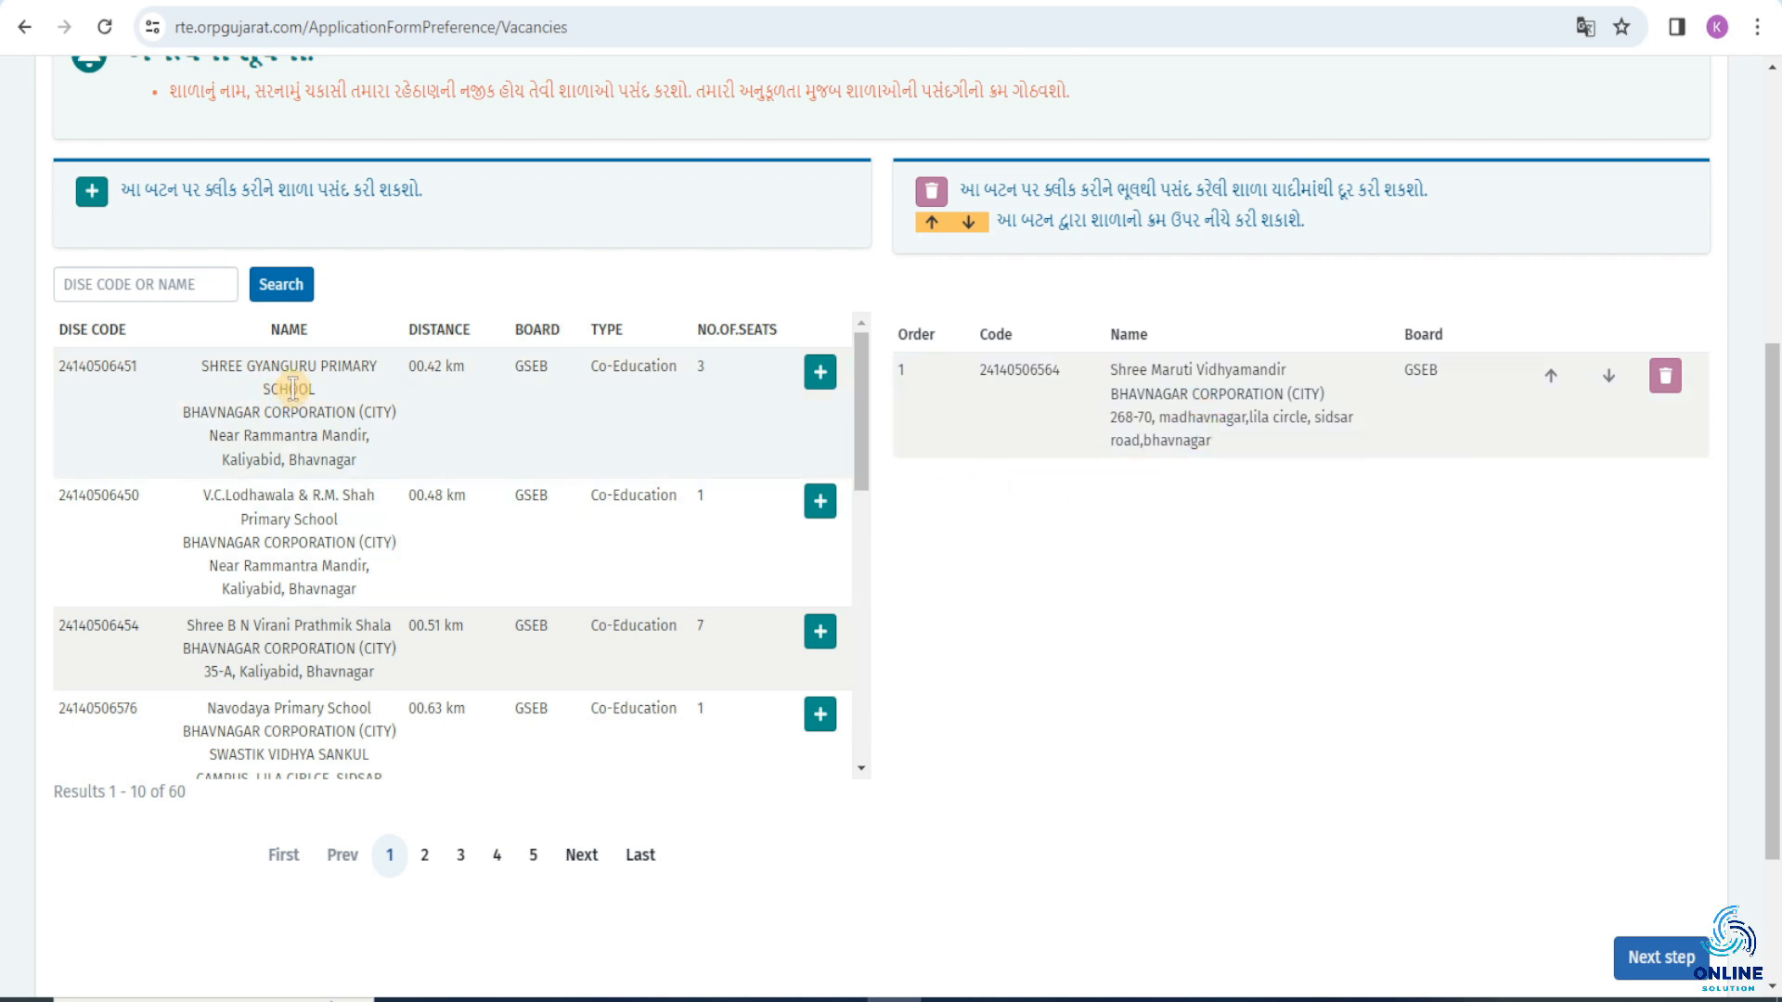
left_click(818, 375)
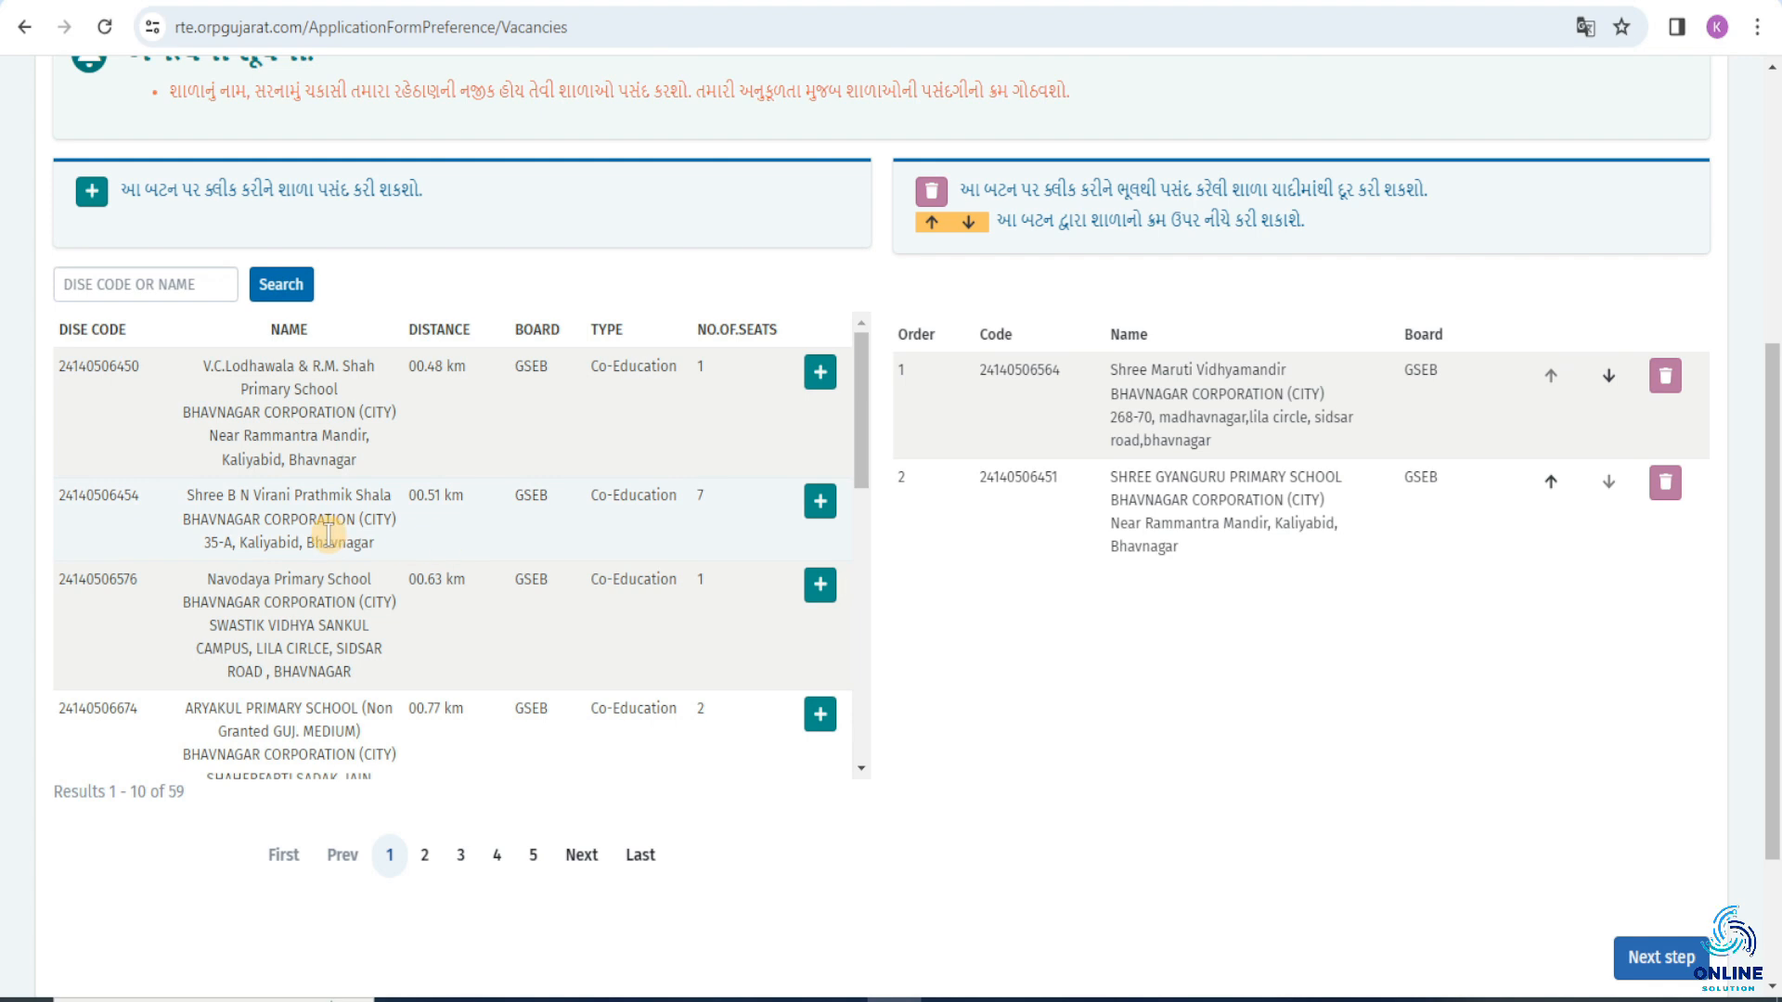
left_click(819, 502)
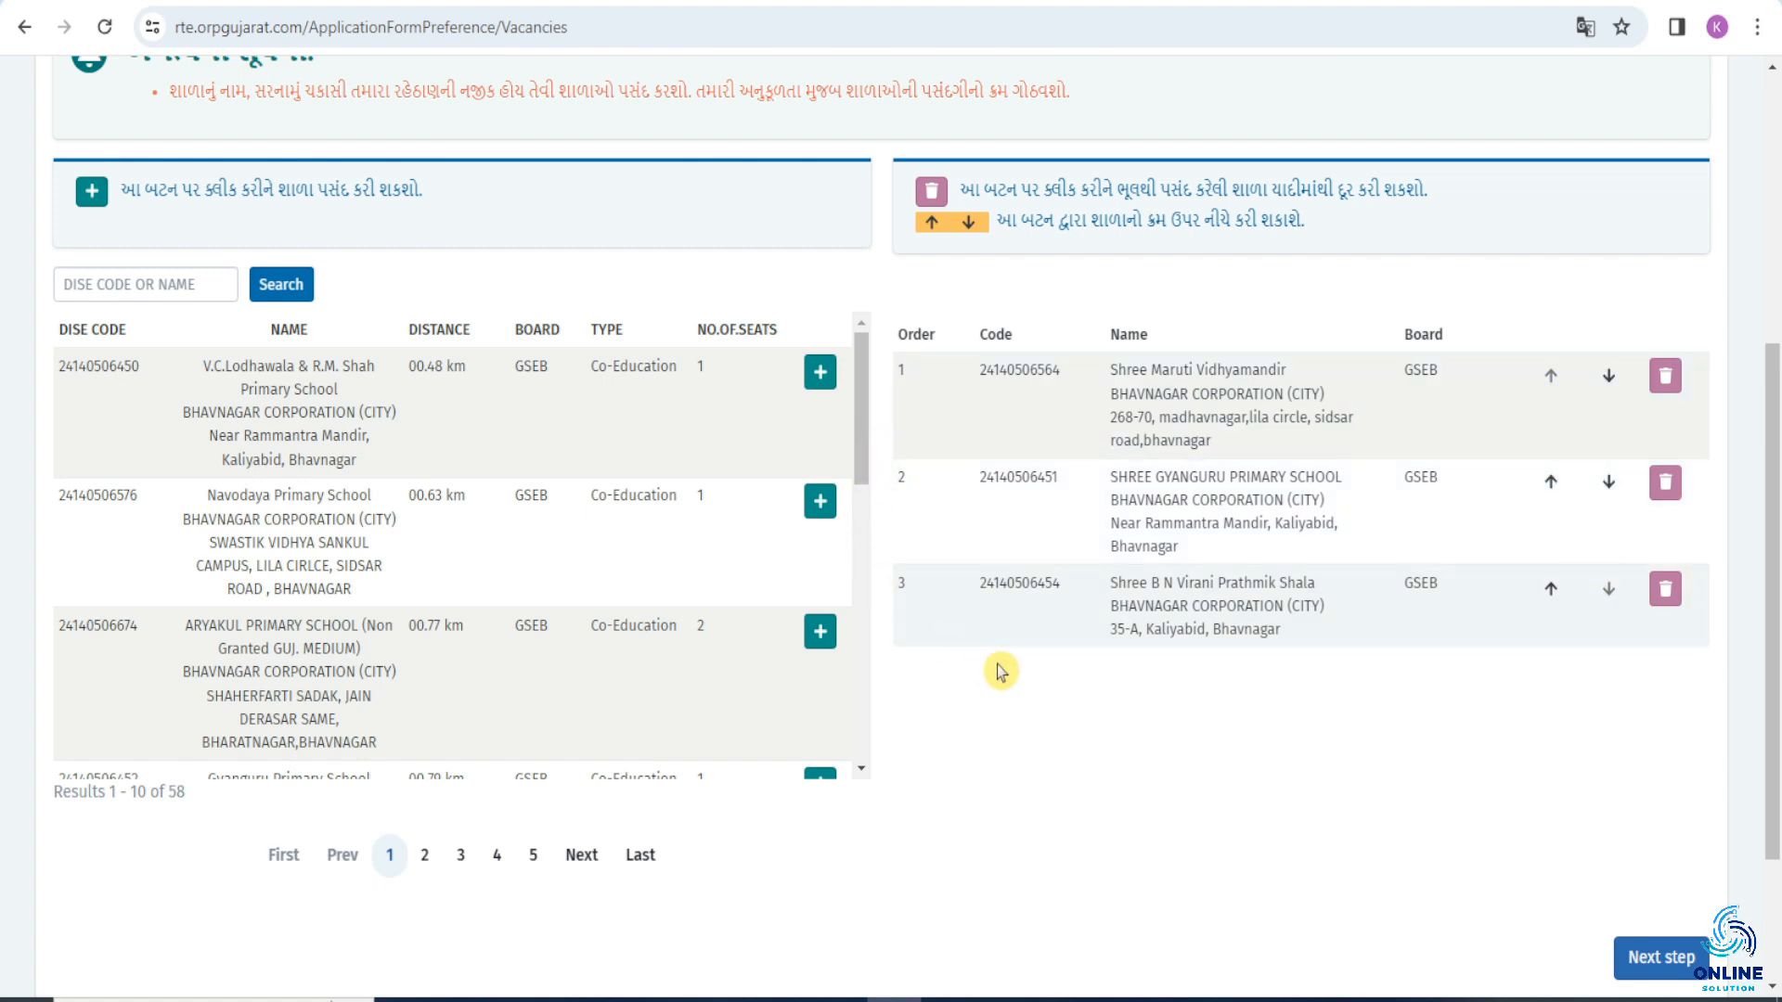
left_click(1657, 957)
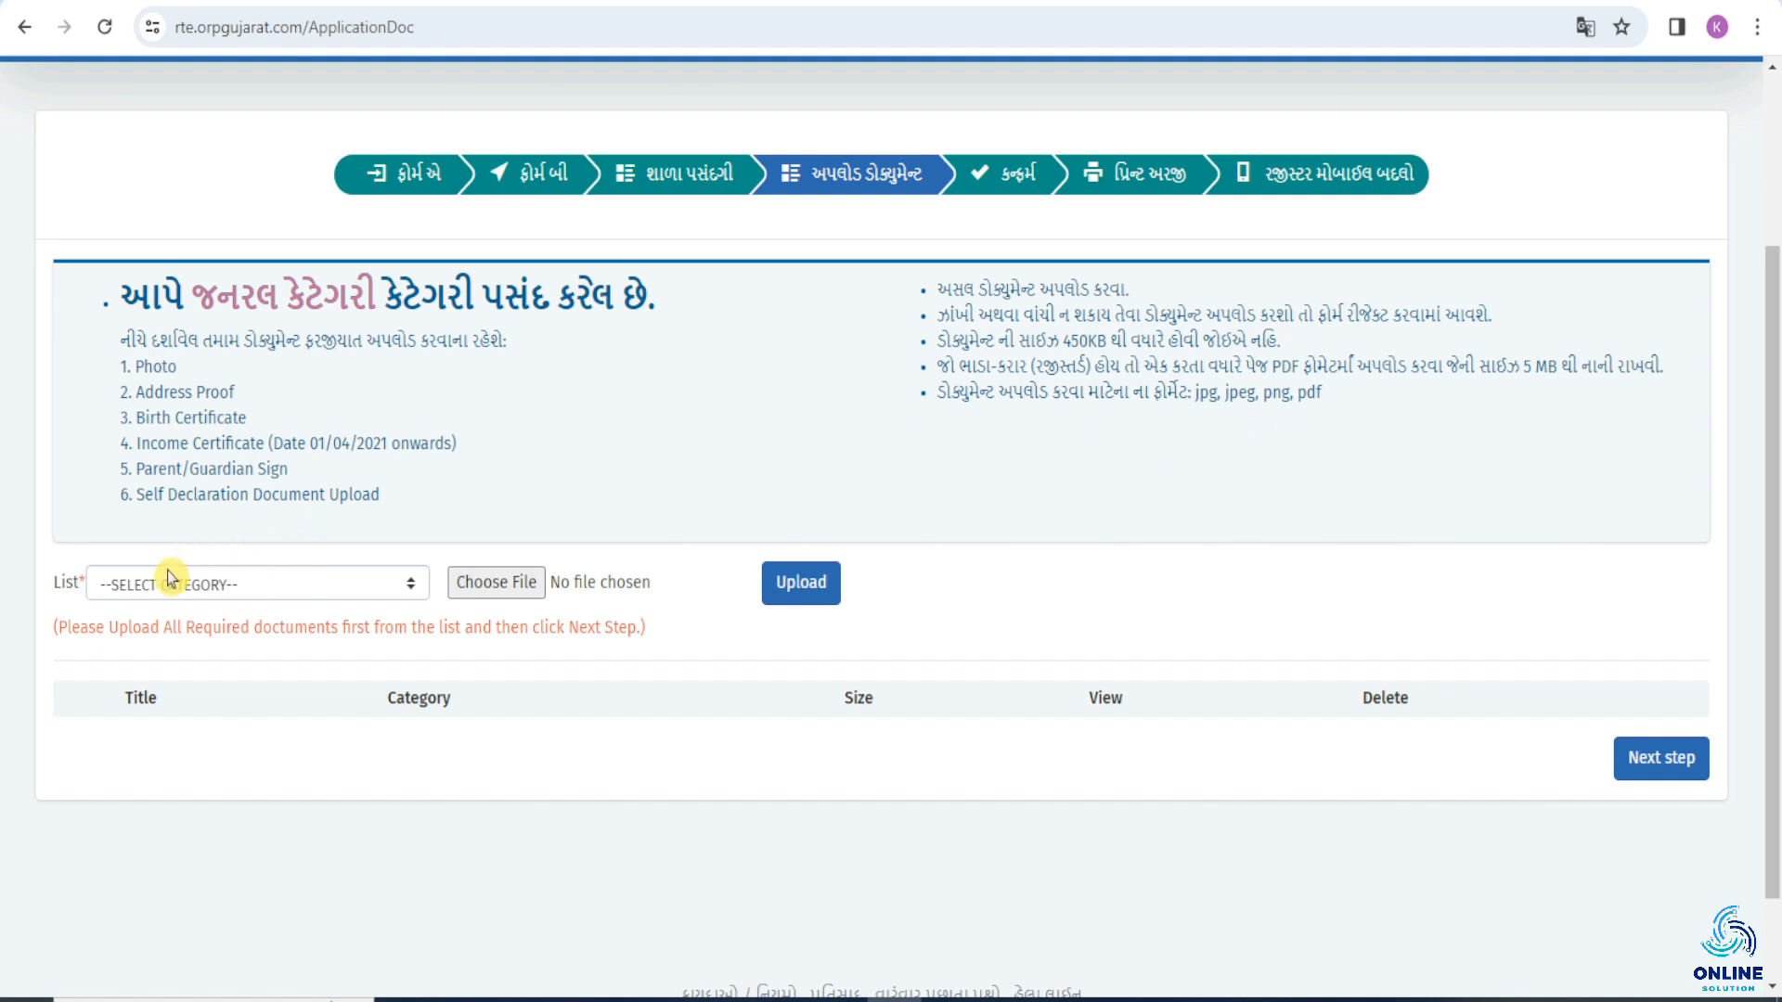
Upload JPEG files for the Photo and Address Proof document categories.
left_click(193, 581)
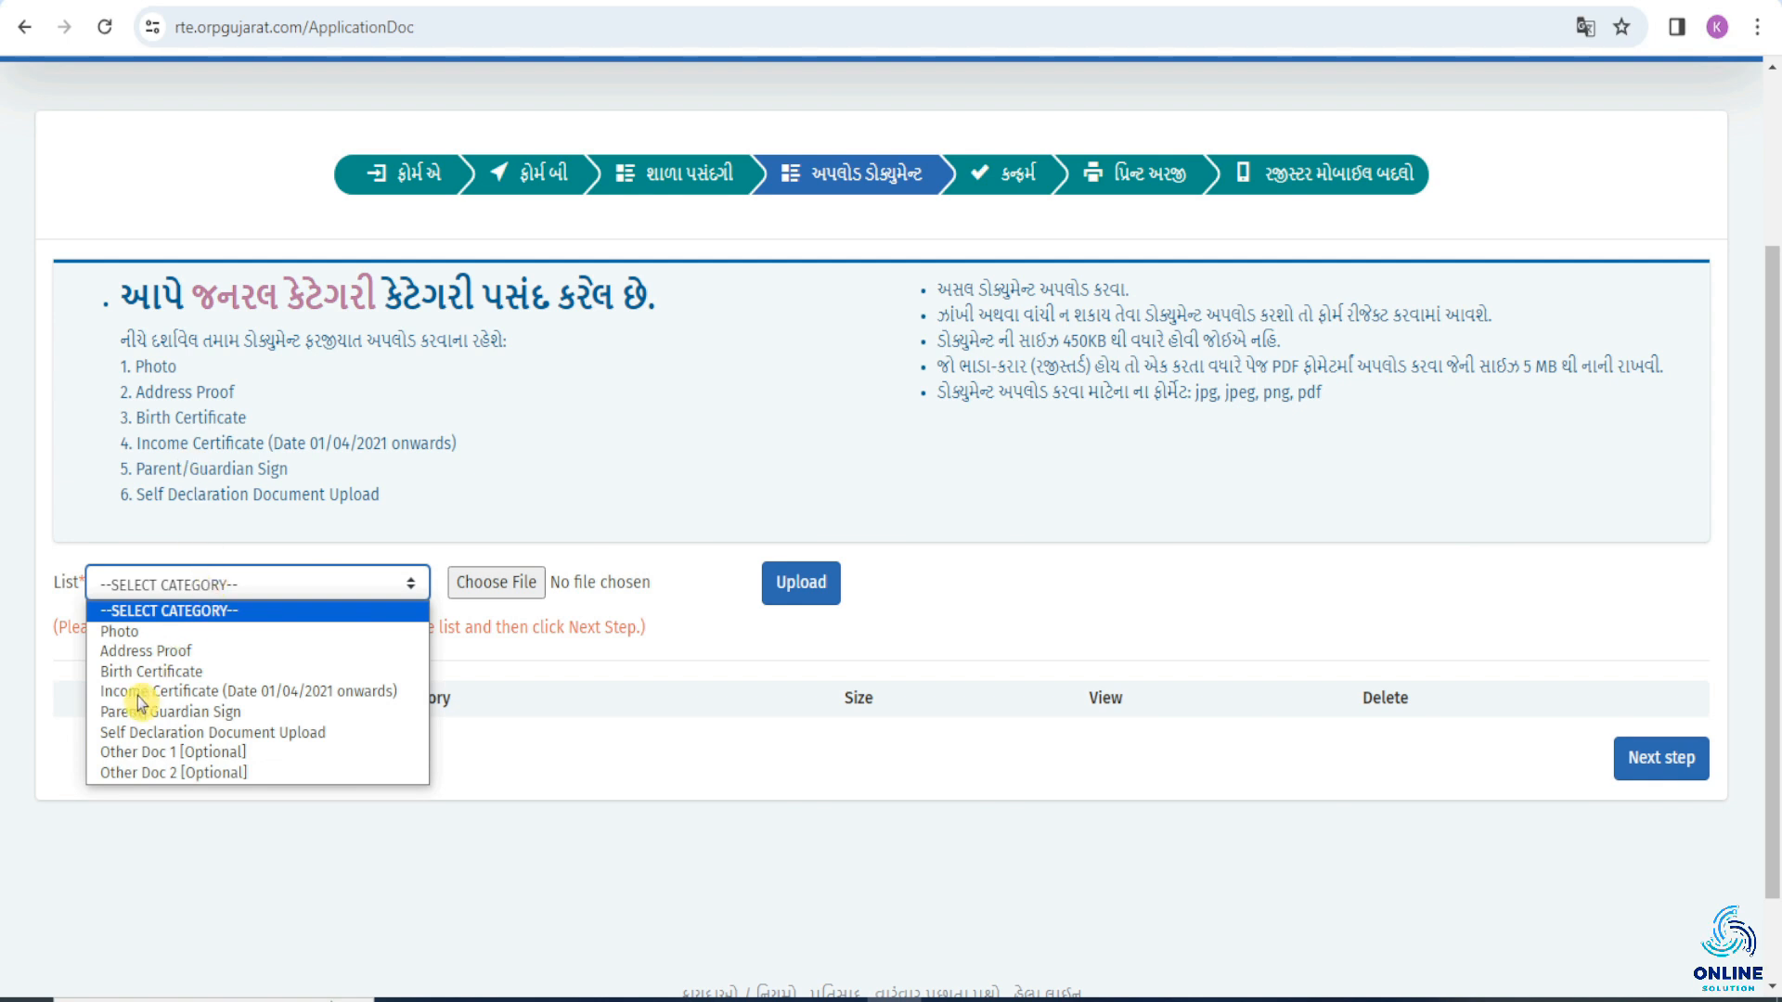
left_click(211, 634)
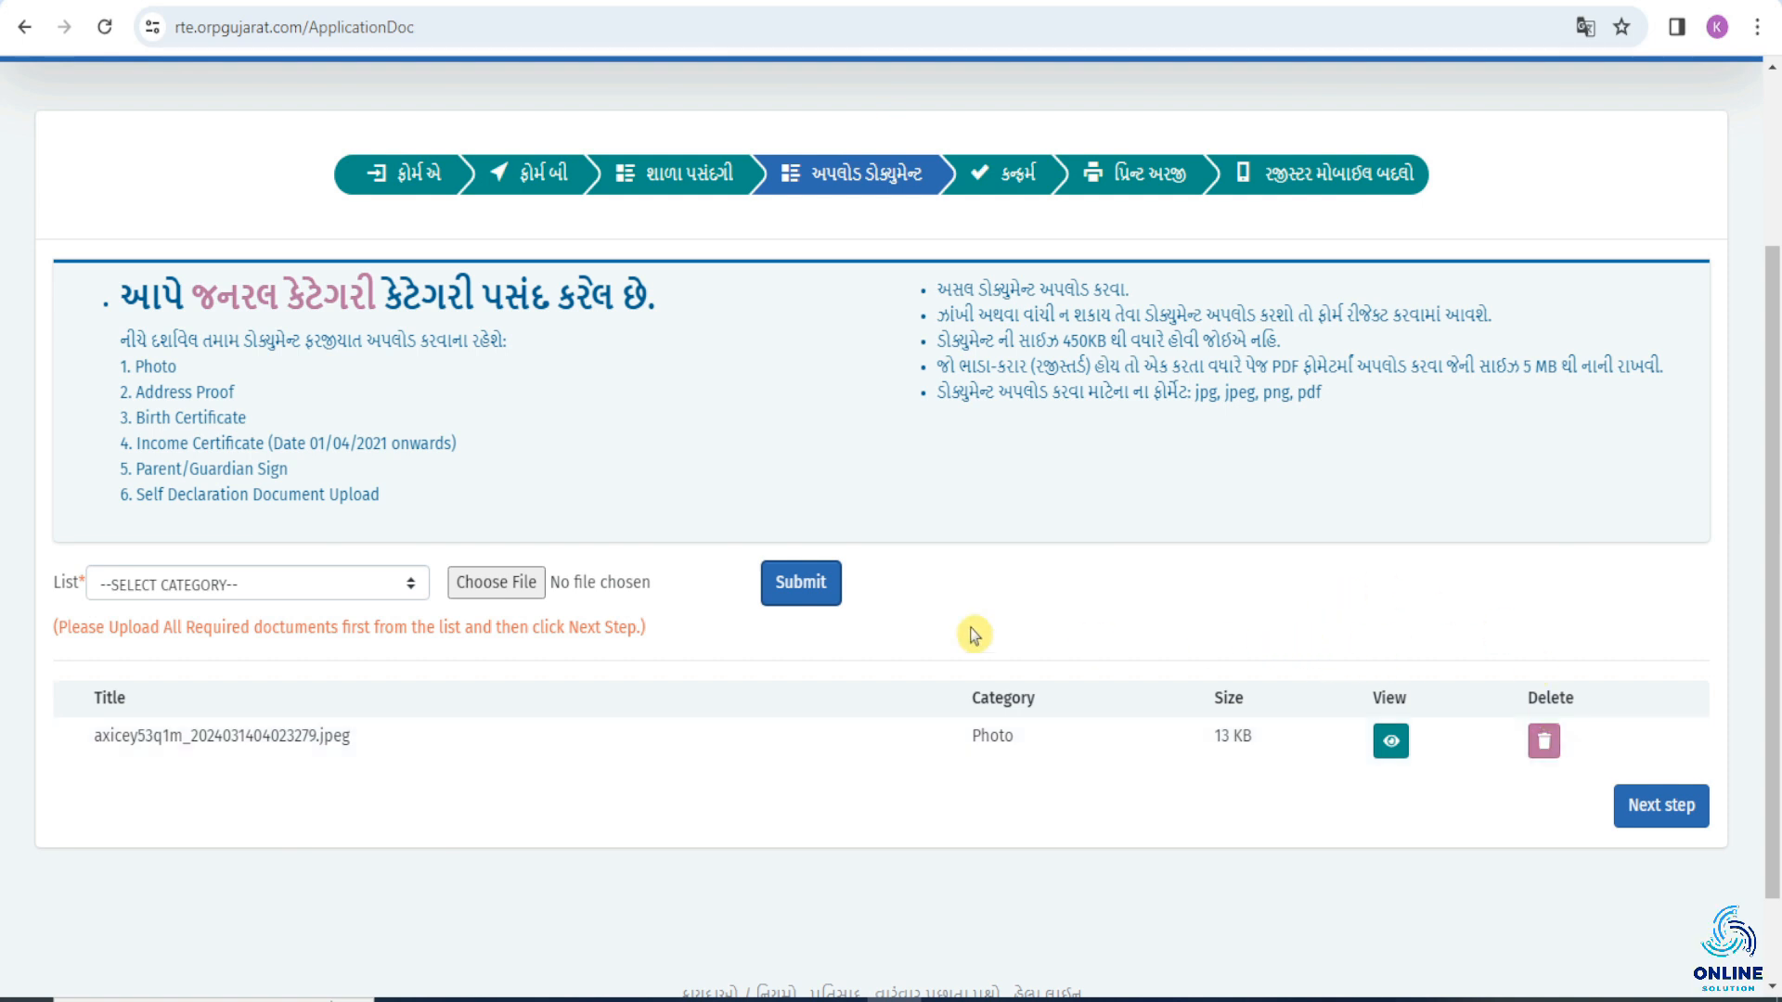
left_click(260, 584)
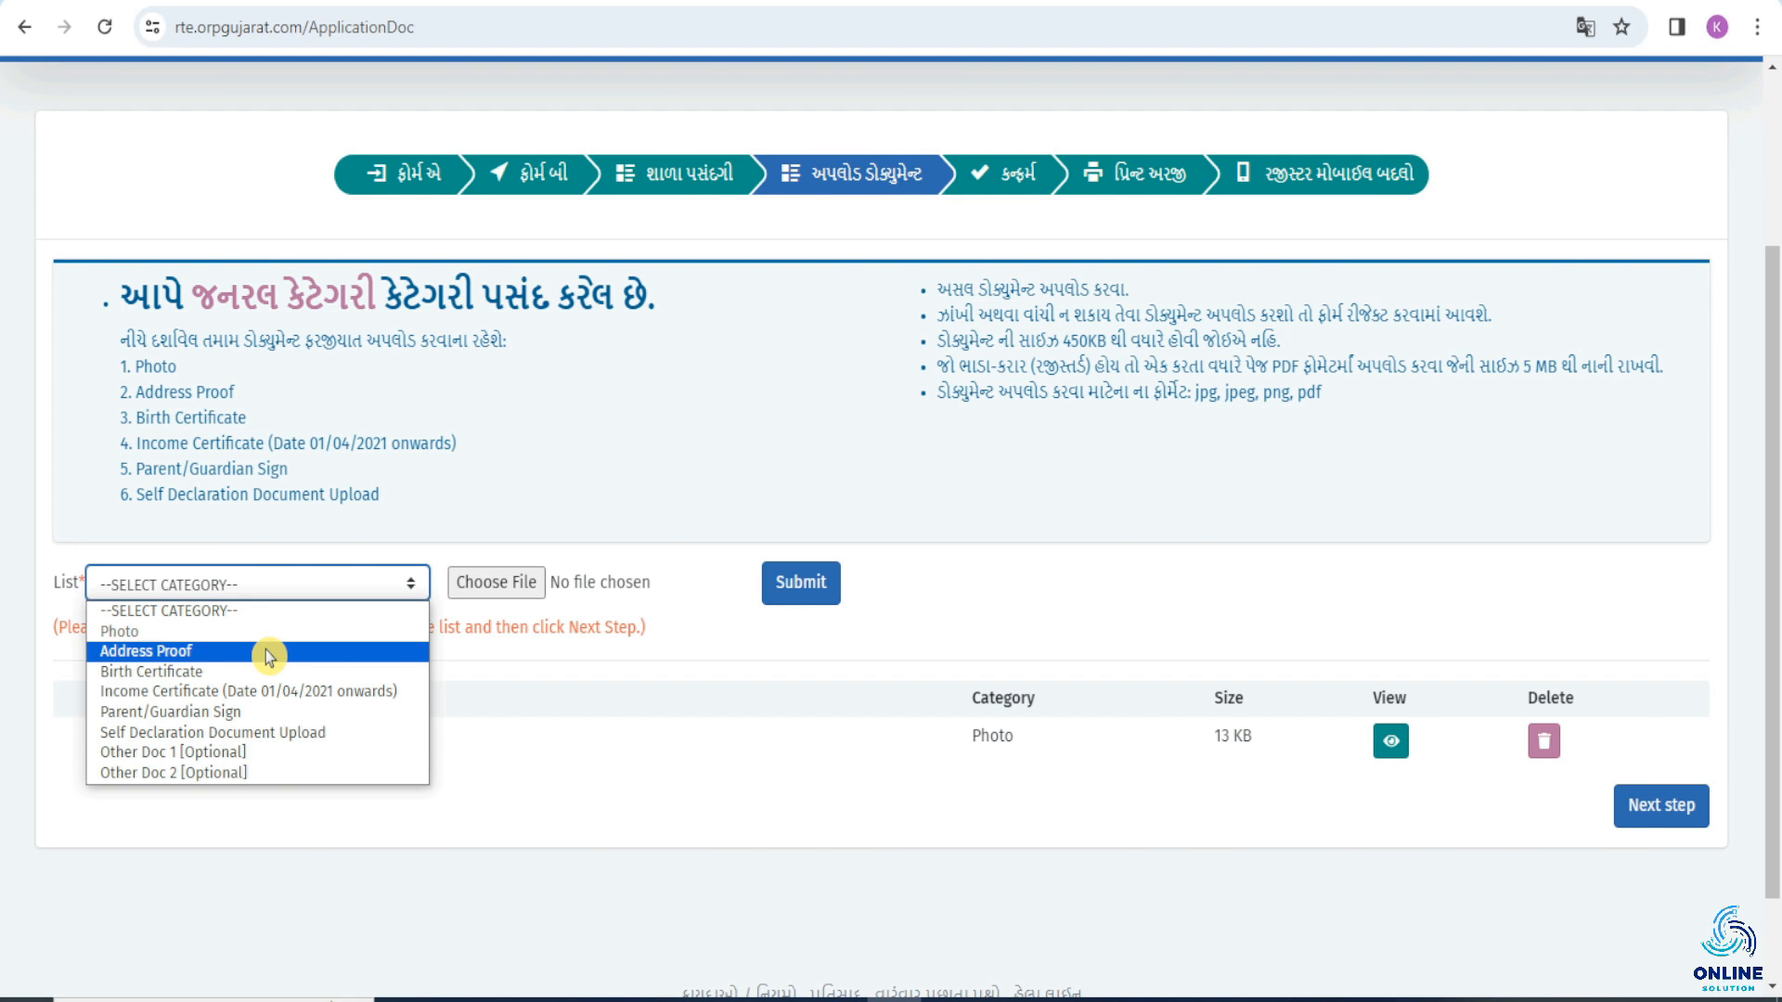
left_click(266, 649)
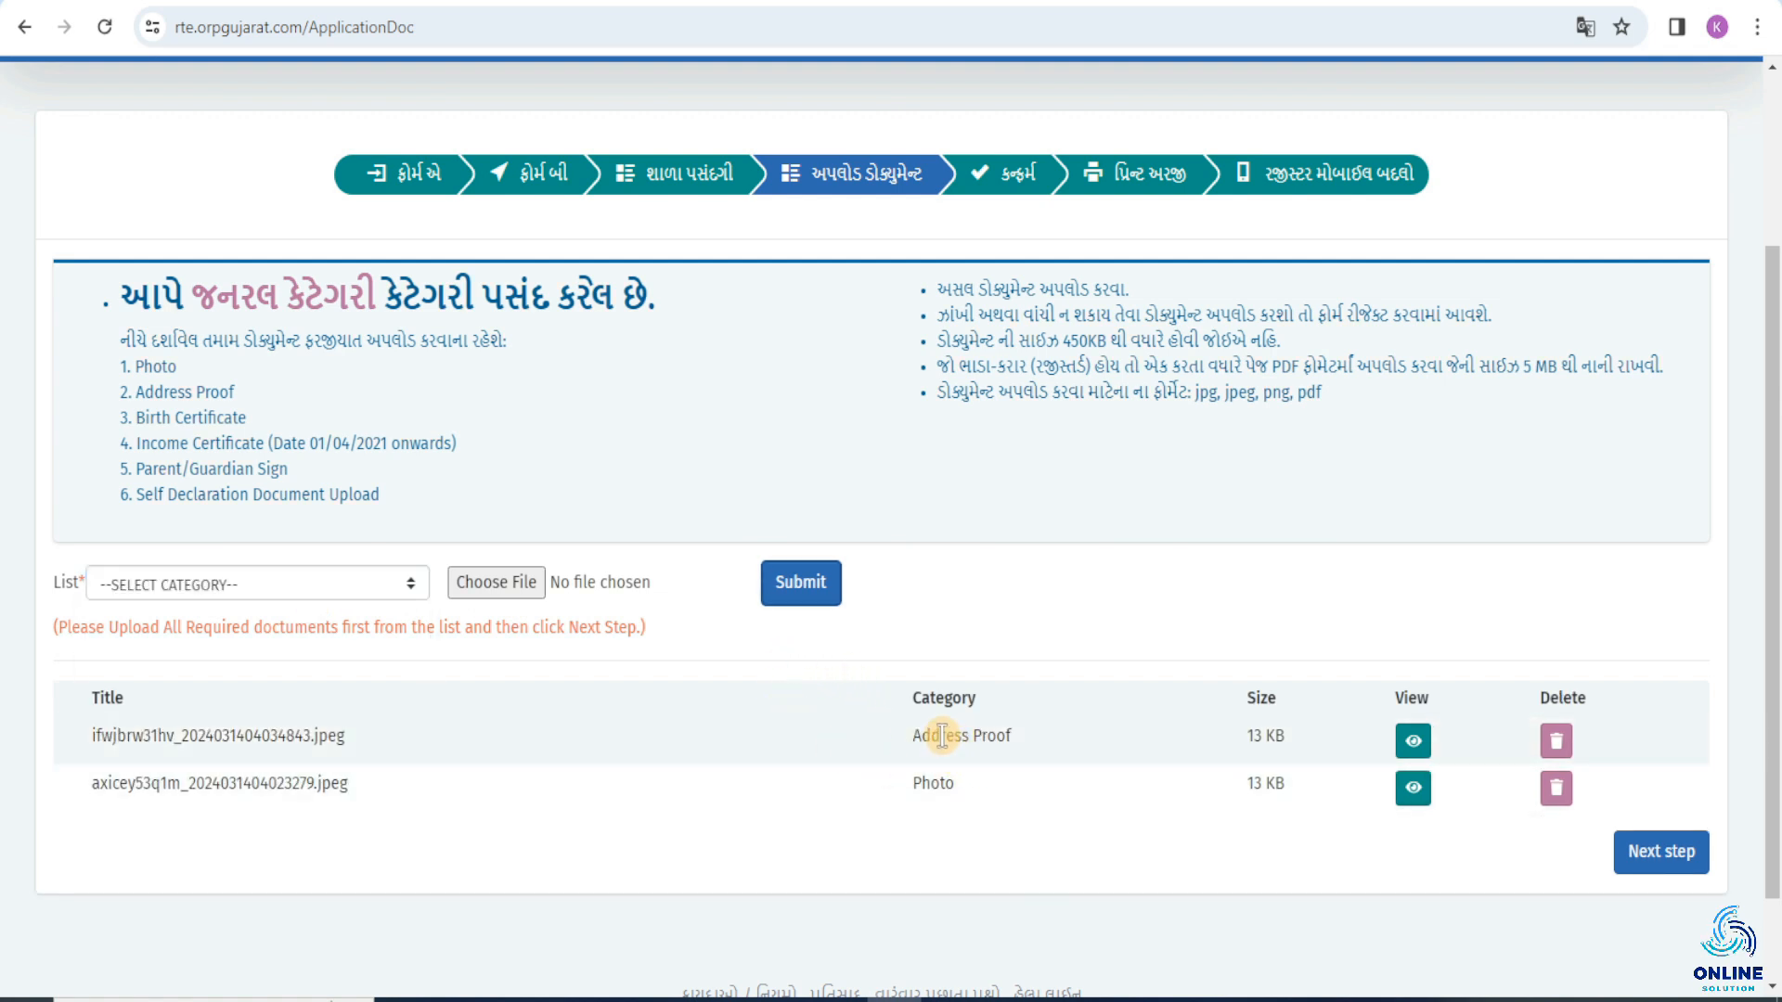
Upload the birth certificate, income certificate, parent/guardian sign and self declaration documents, and continue to the confirmation stage.
left_click(408, 584)
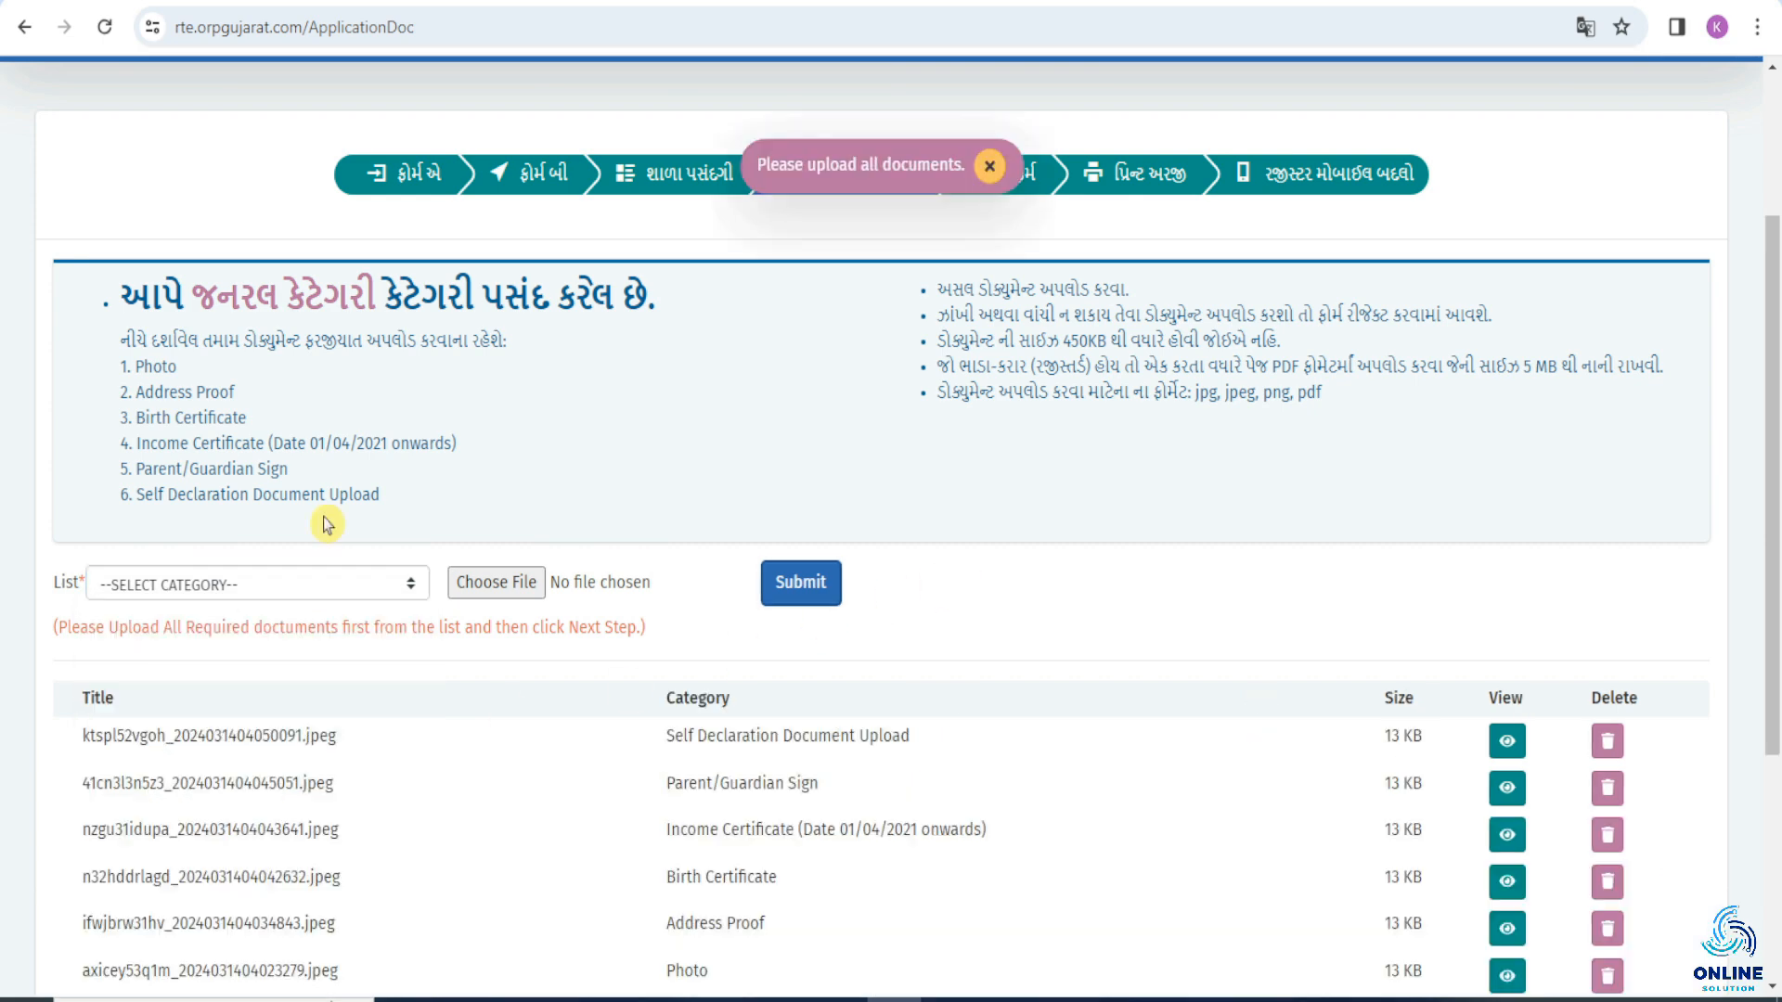
scroll(1039, 501, "down", 4)
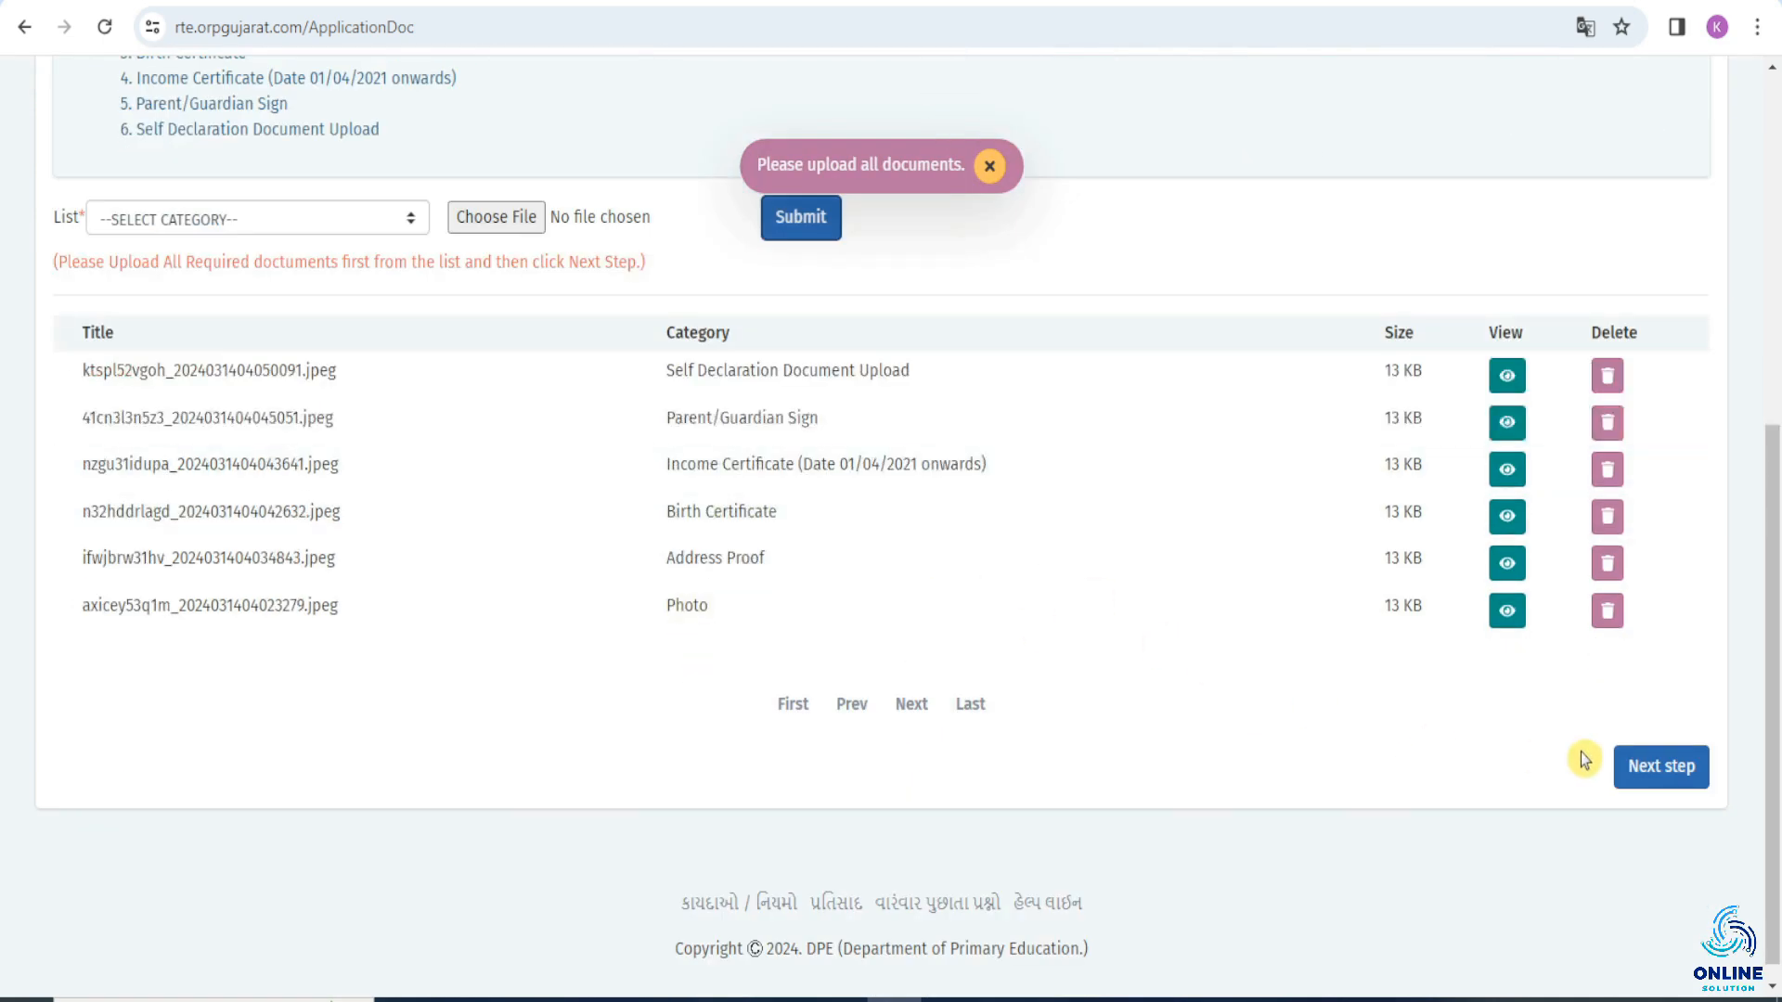
left_click(1670, 770)
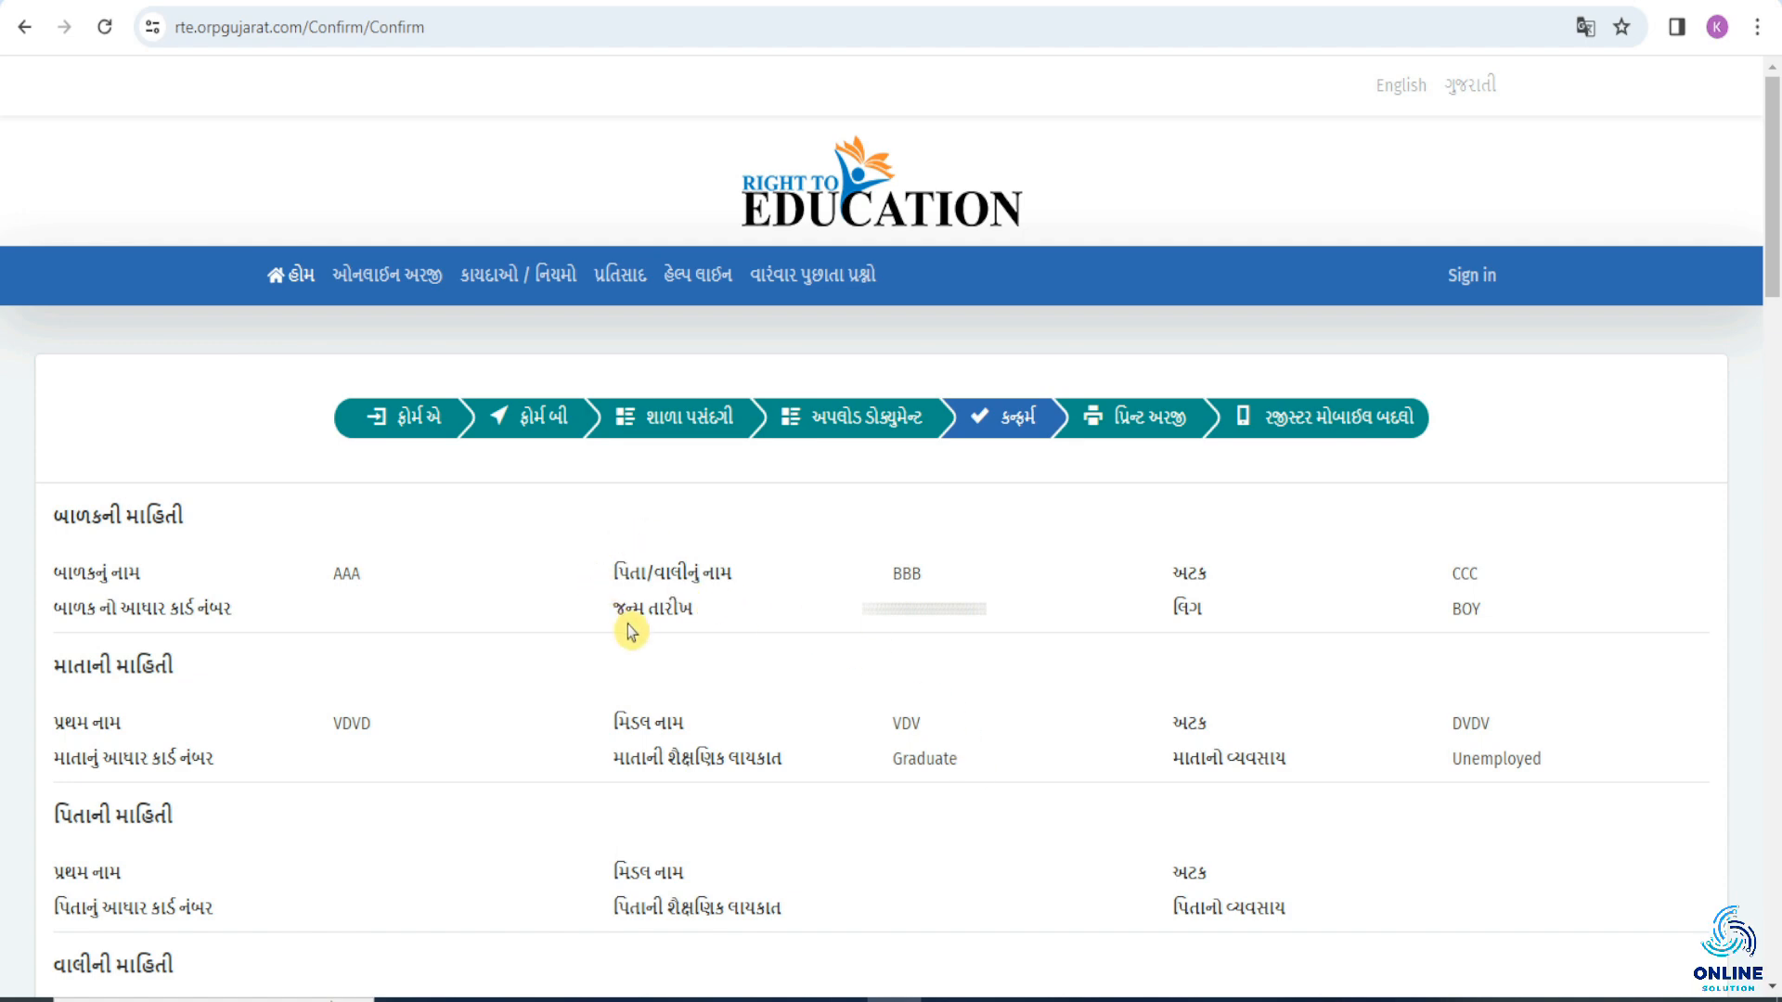
Review the entered application details and the declaration, and confirm the application.
scroll(631, 632, "down", 15)
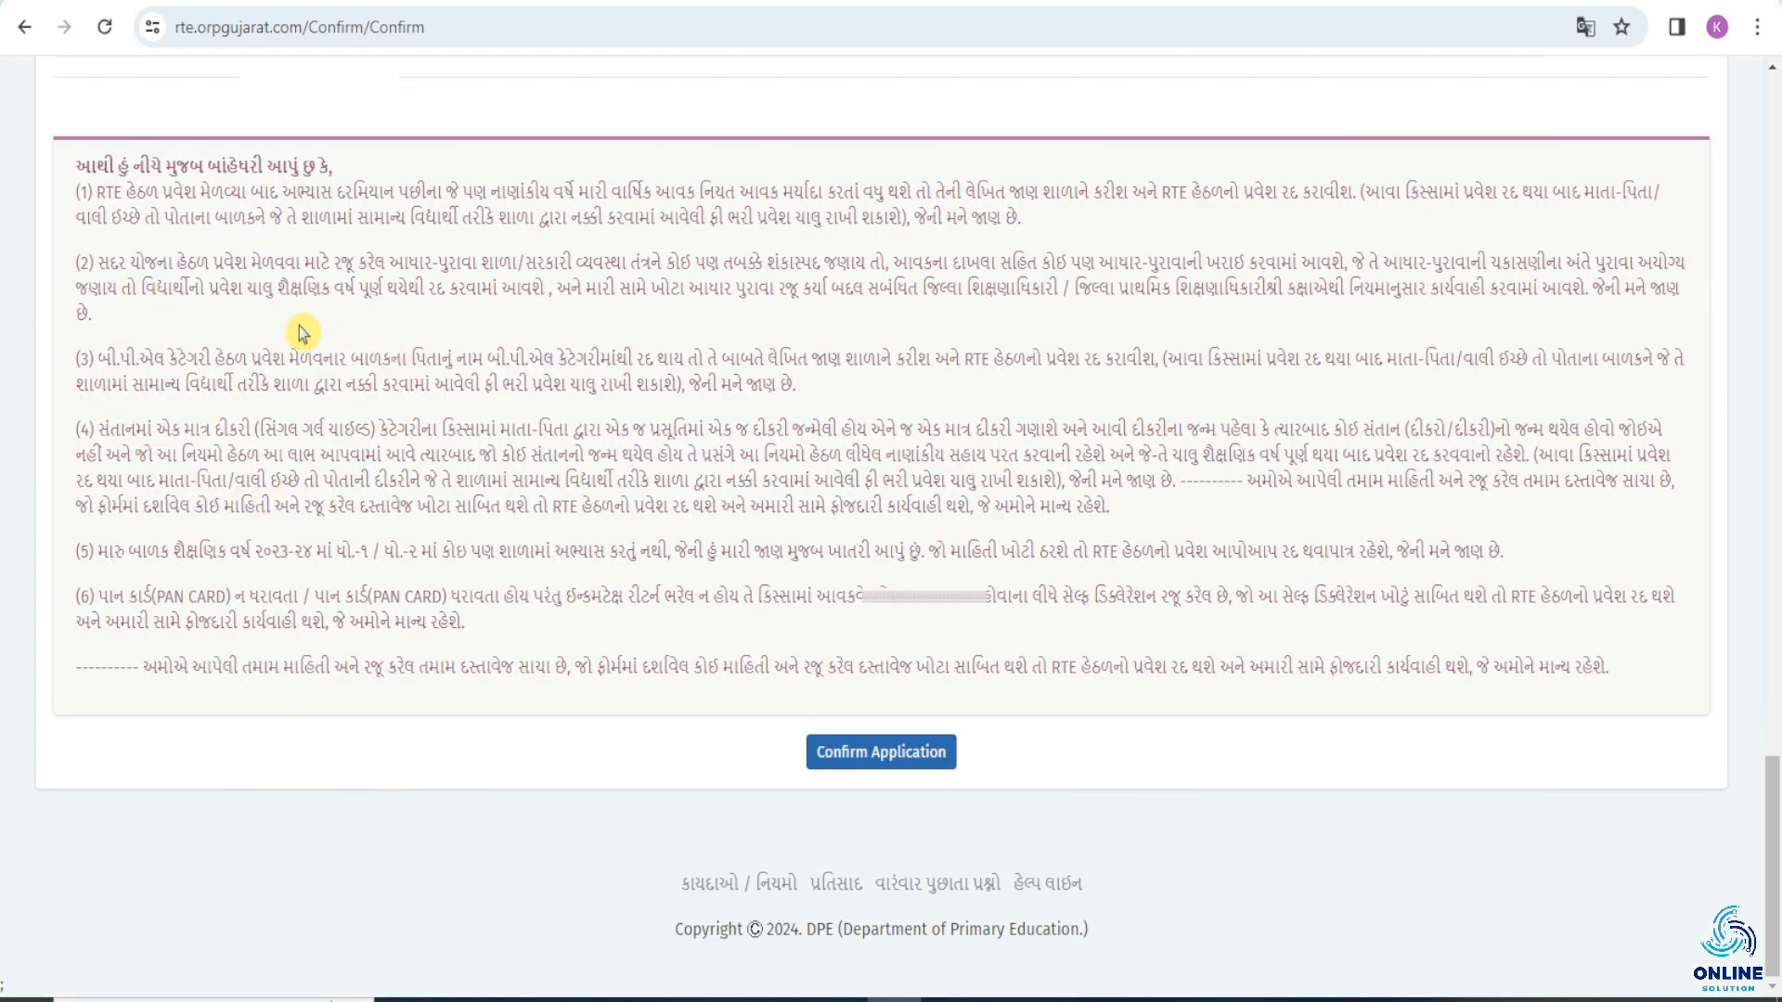
scroll(299, 333, "up", 20)
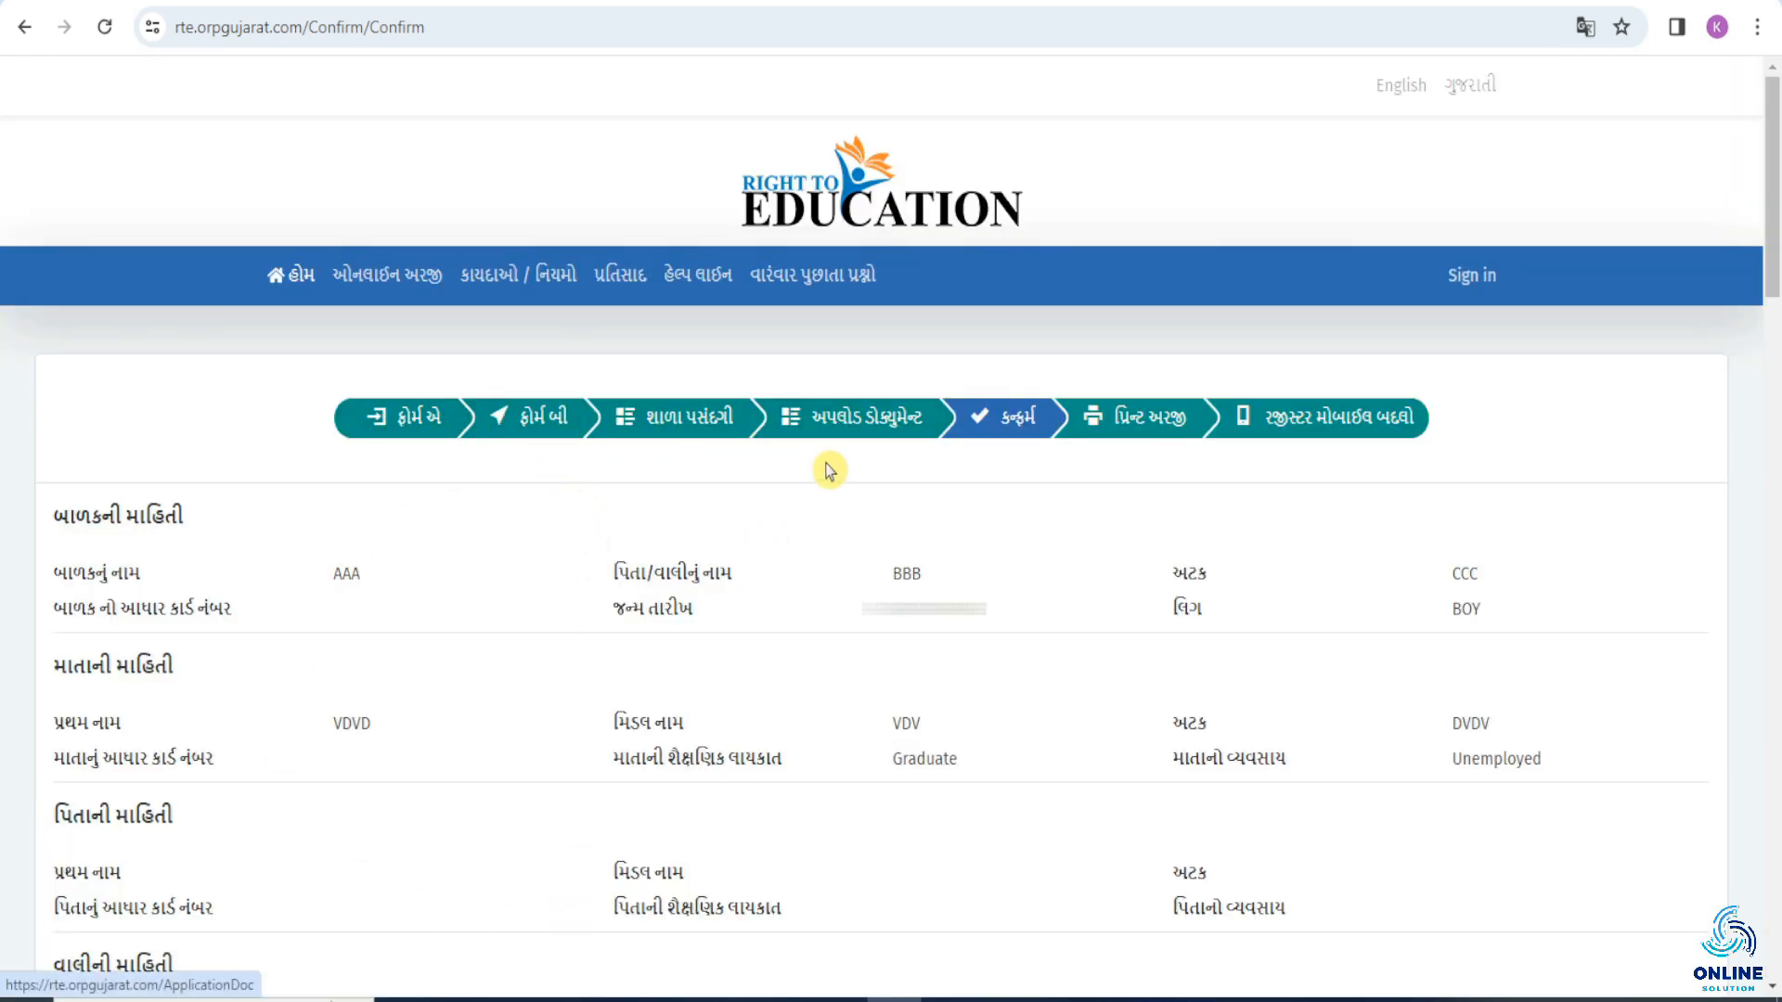
scroll(643, 539, "down", 20)
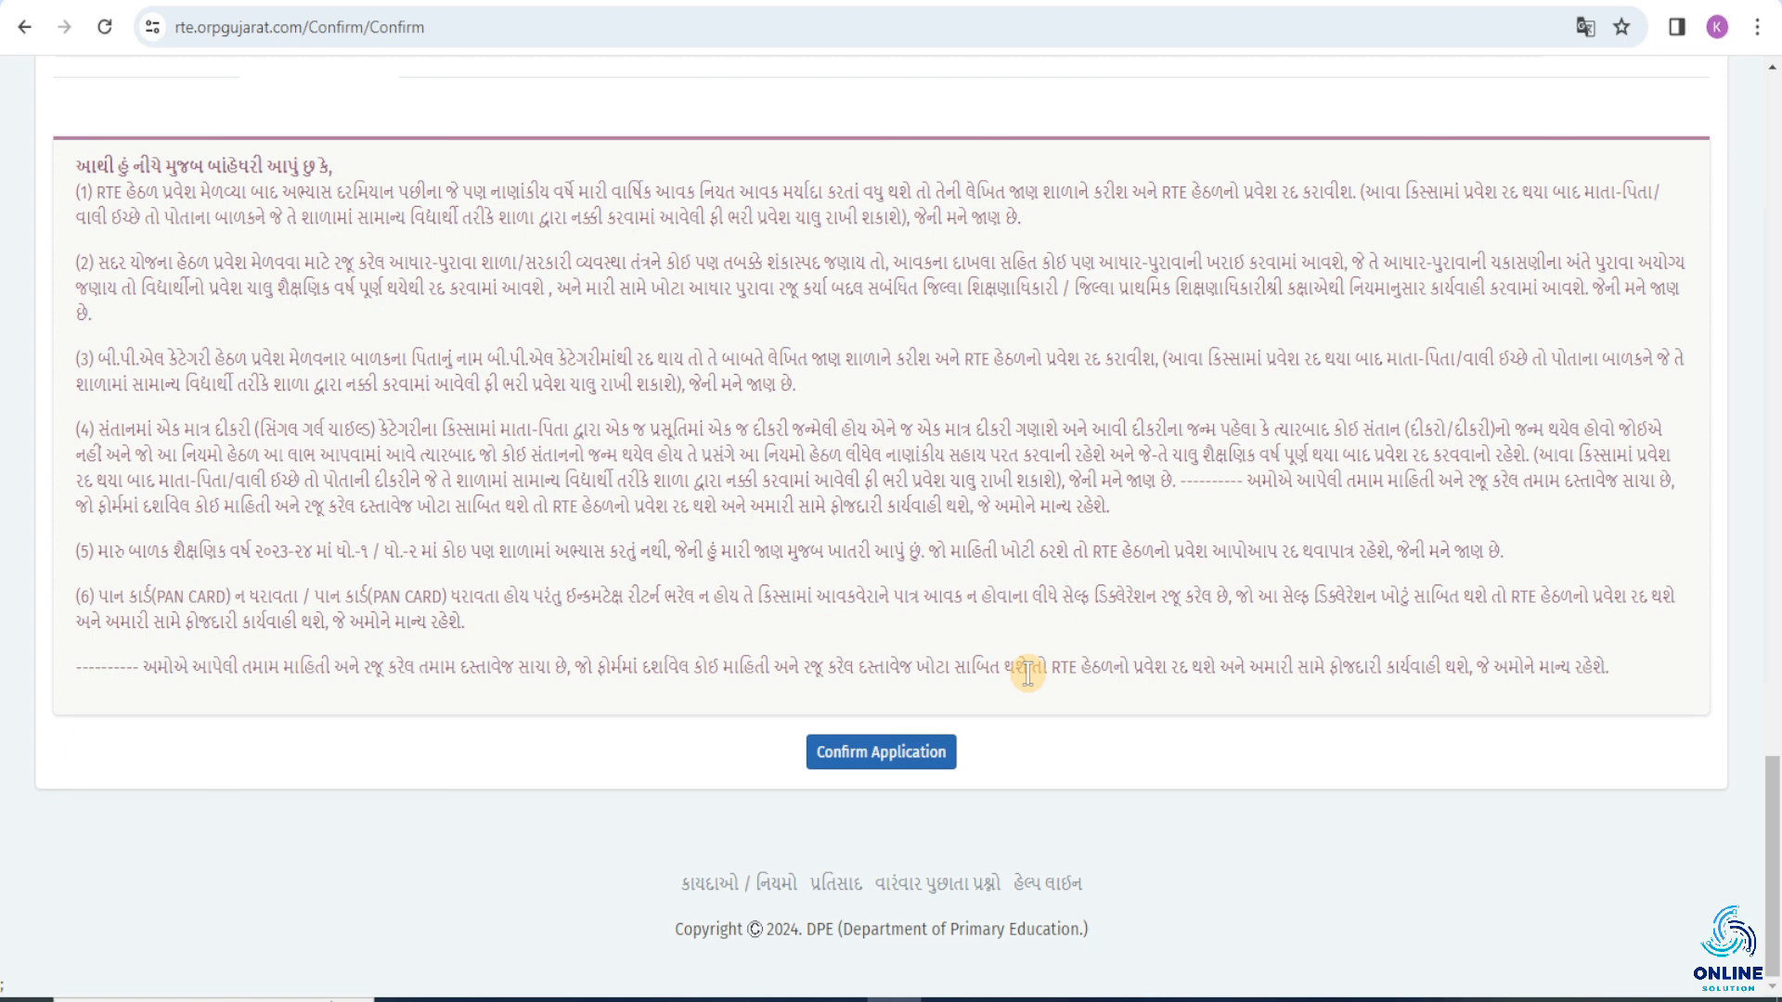
left_click(919, 752)
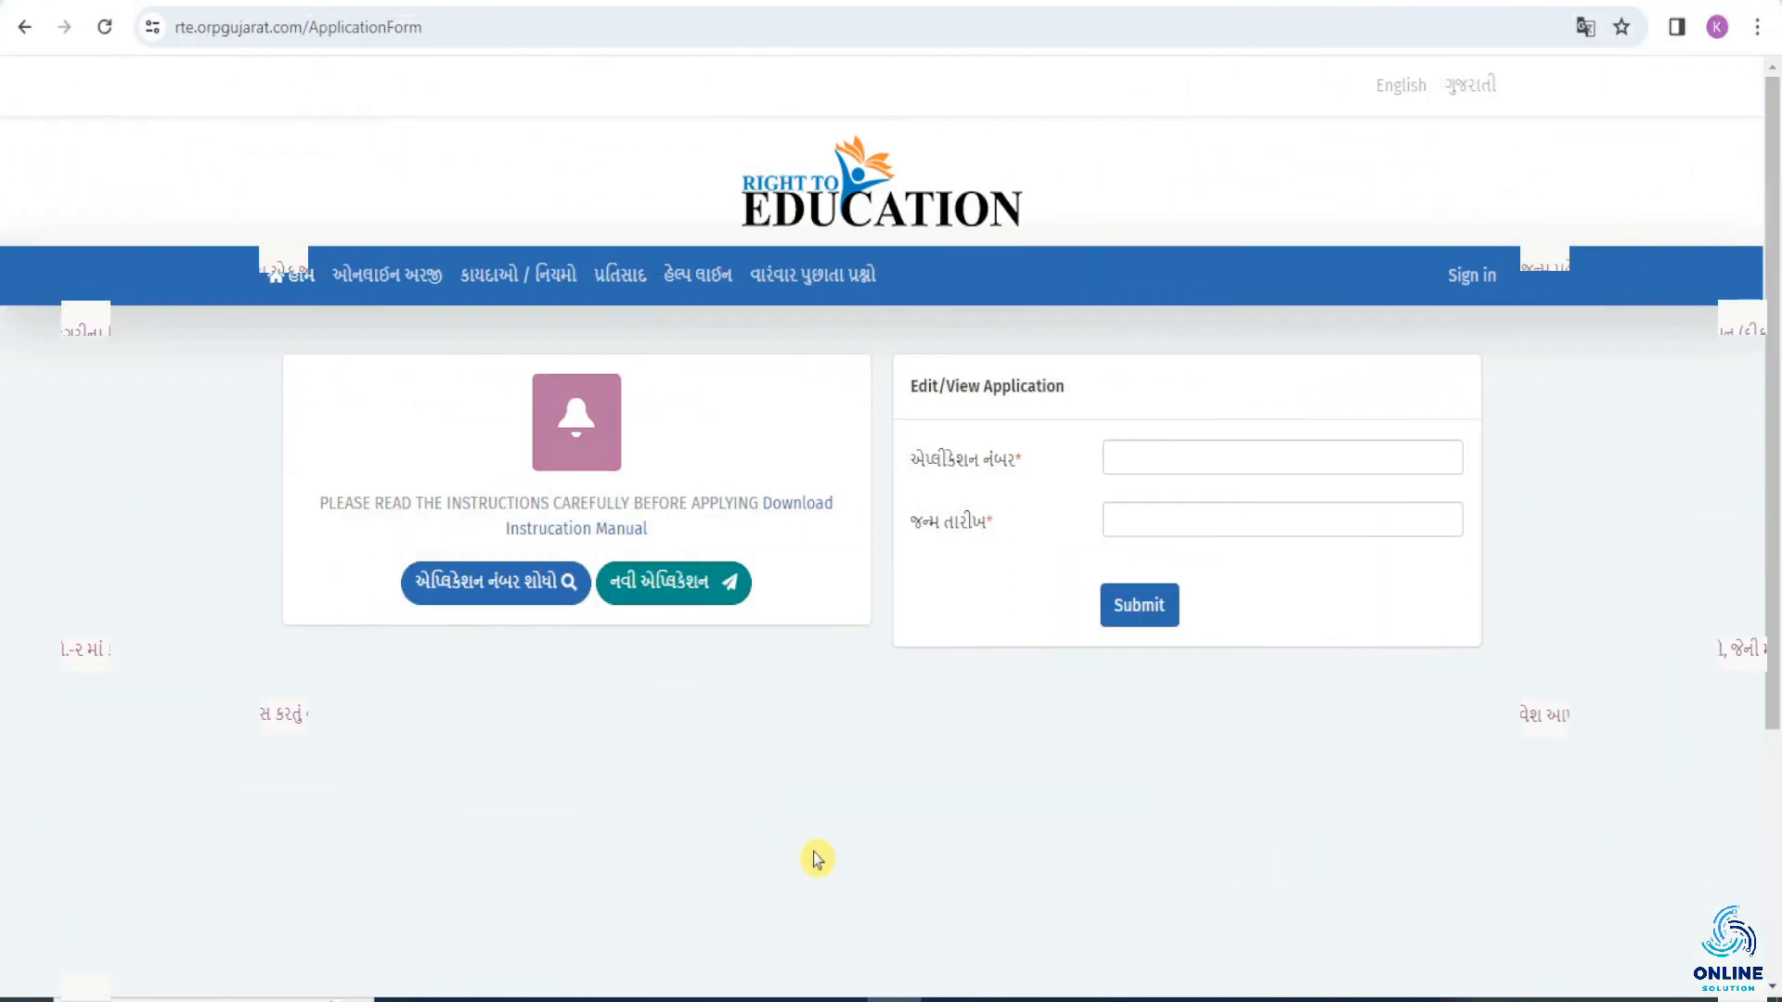